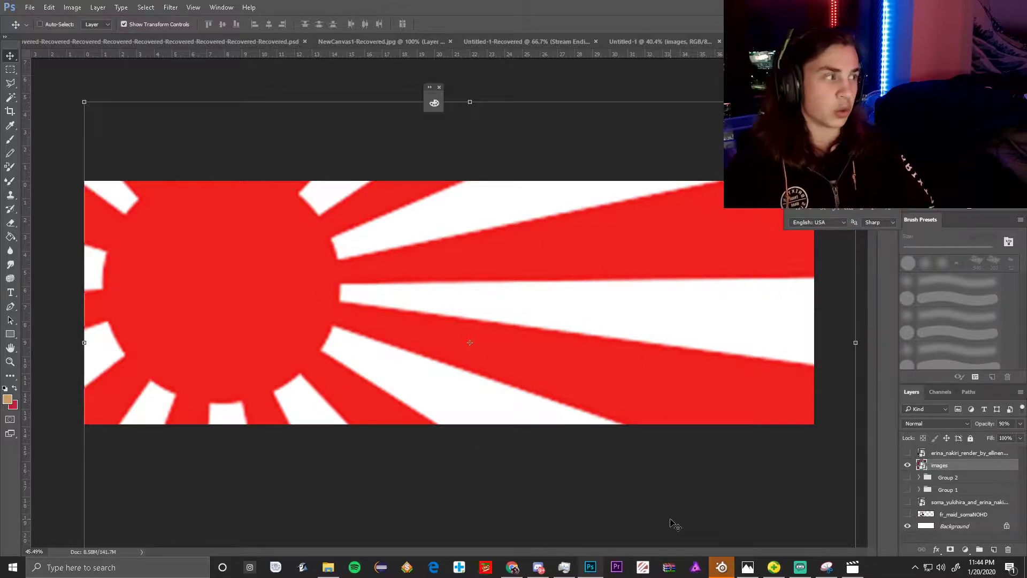
Hide the red sunburst images layer and show the erina_nakiri render layer.
{"action": "left_click", "coordinate": [907, 465]}
{"action": "left_click", "coordinate": [908, 453]}
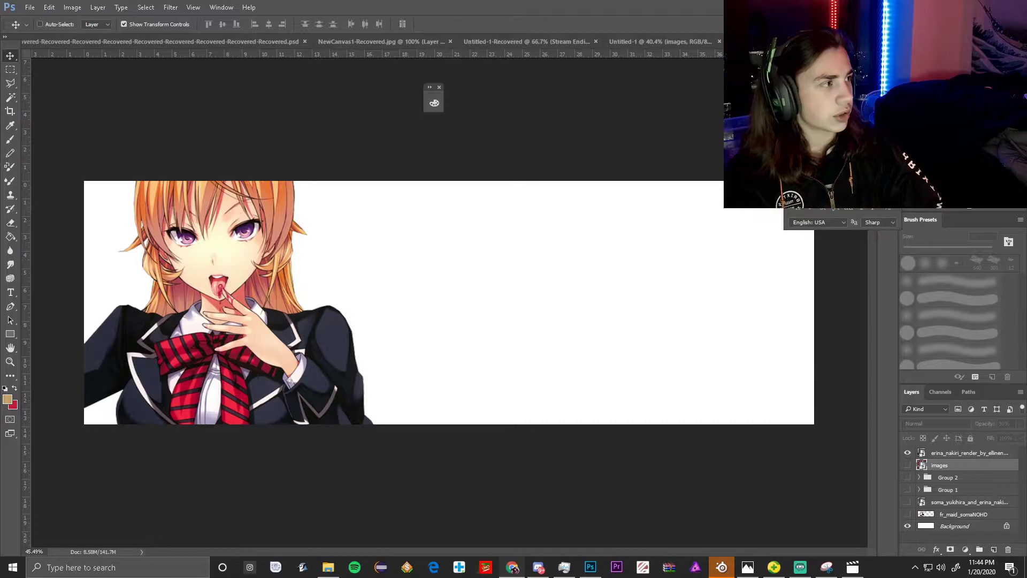
Switch to Chrome, search Google Images for "erina nakiri" and filter the results to transparent images.
{"action": "key", "text": "alt+Tab"}
{"action": "type", "text": "erina nakiri"}
{"action": "key", "text": "Return"}
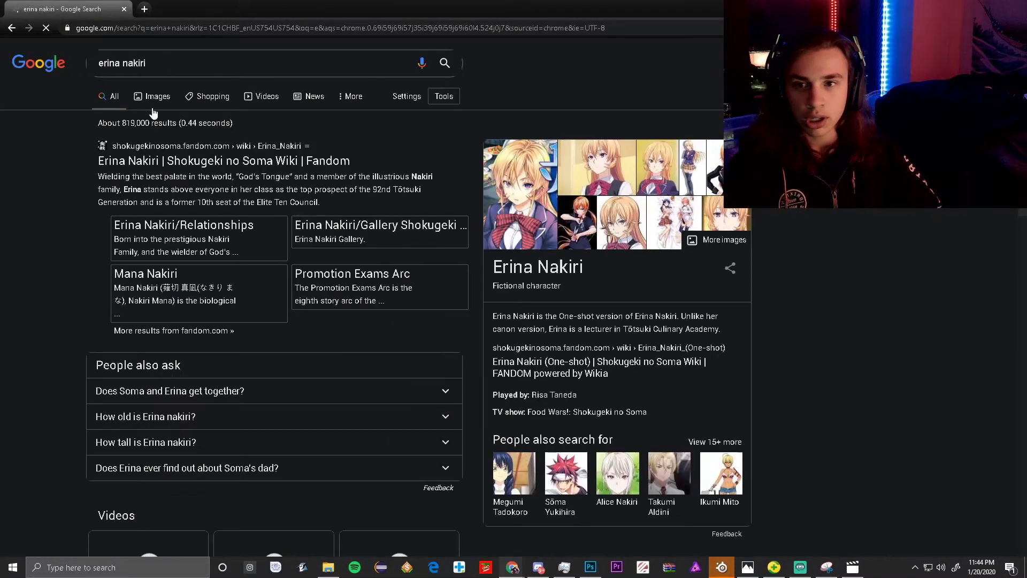
{"action": "left_click", "coordinate": [155, 99]}
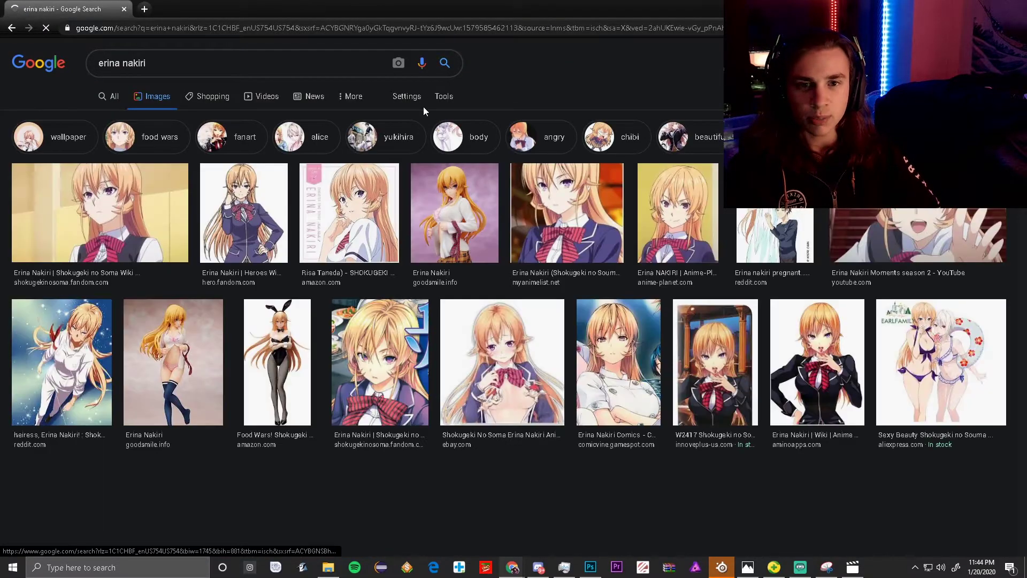
{"action": "left_click", "coordinate": [451, 98]}
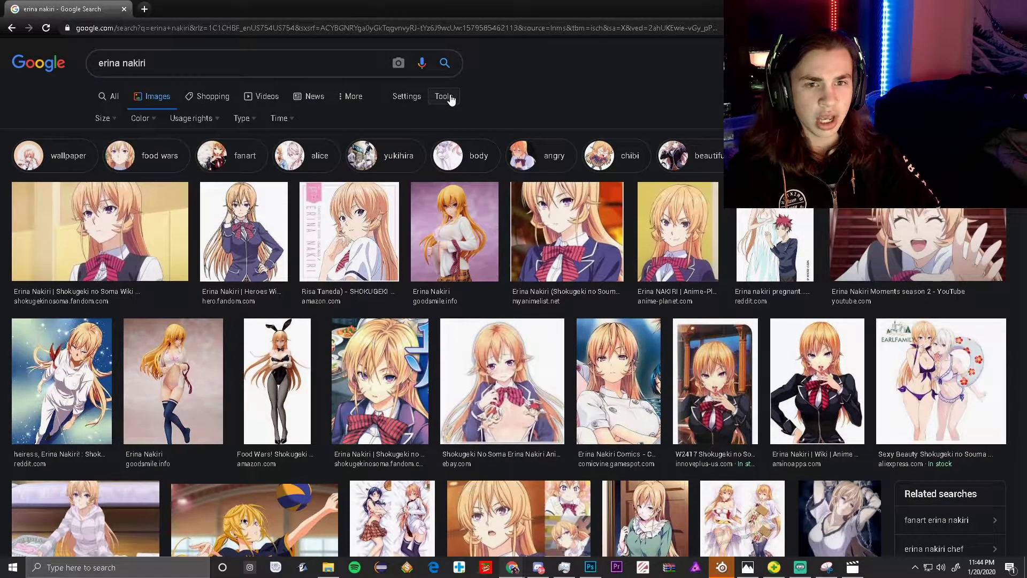
{"action": "left_click", "coordinate": [140, 118]}
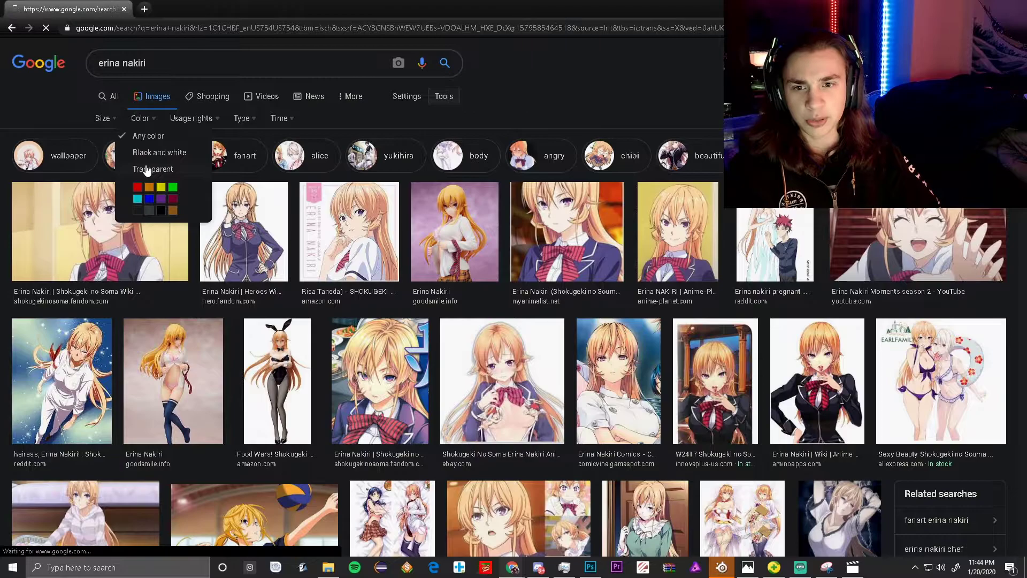
{"action": "left_click", "coordinate": [149, 168]}
Preview the wide DeviantArt render of the character in the black jacket and show its image options.
{"action": "left_click", "coordinate": [248, 250]}
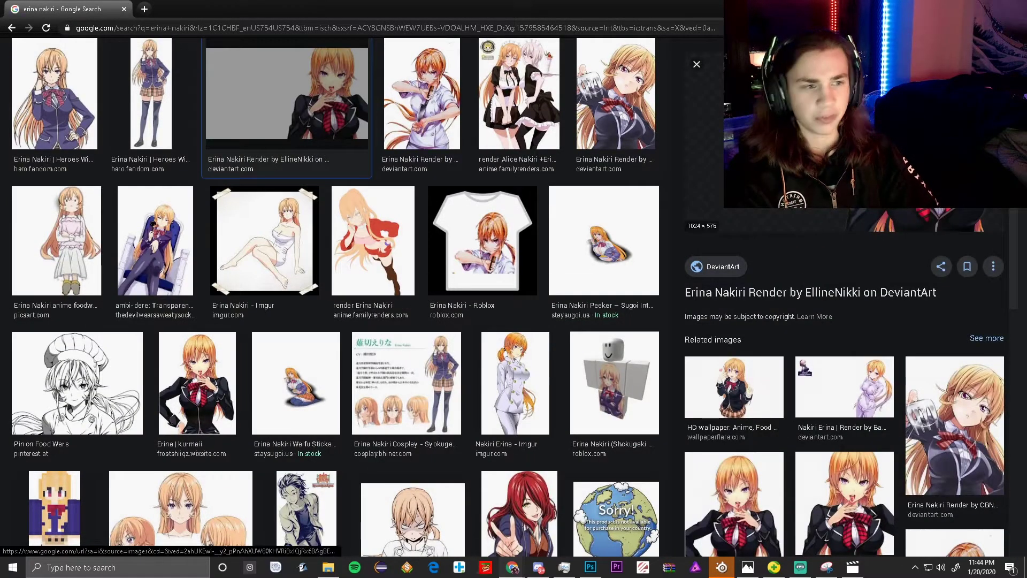
{"action": "right_click", "coordinate": [825, 209]}
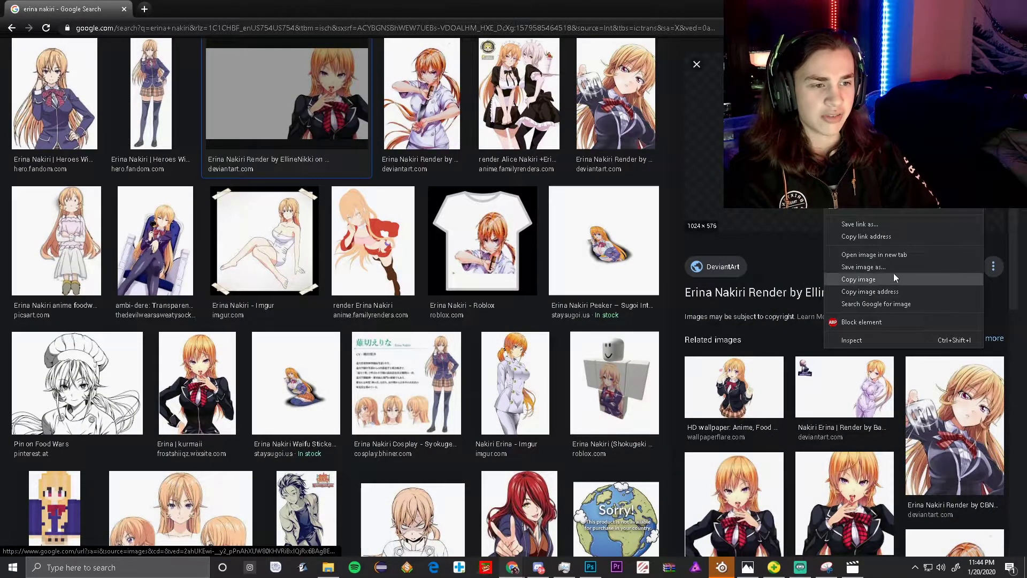
Switch back to Photoshop and show the red sunburst images layer behind the character.
{"action": "key", "text": "alt+Tab"}
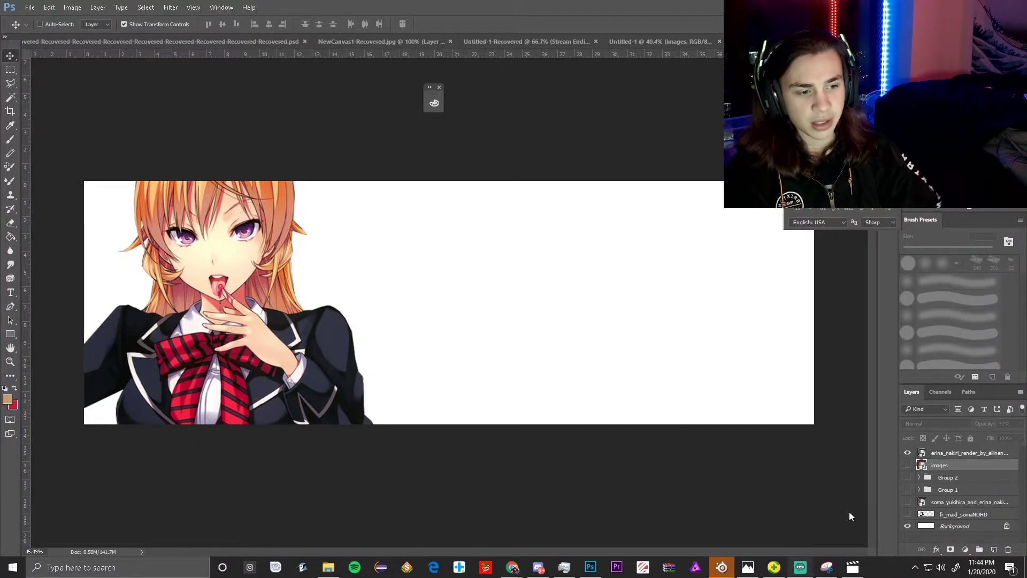
{"action": "left_click", "coordinate": [907, 465]}
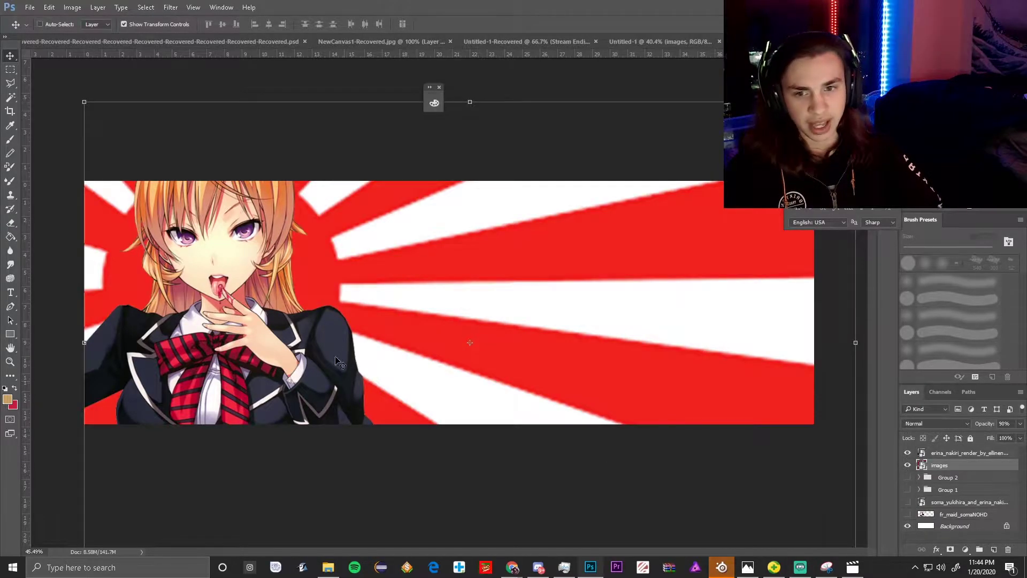
Outline the narrow red ray beside the character's hair at the canvas's upper edge with the Polygonal Lasso.
{"action": "left_click", "coordinate": [10, 83]}
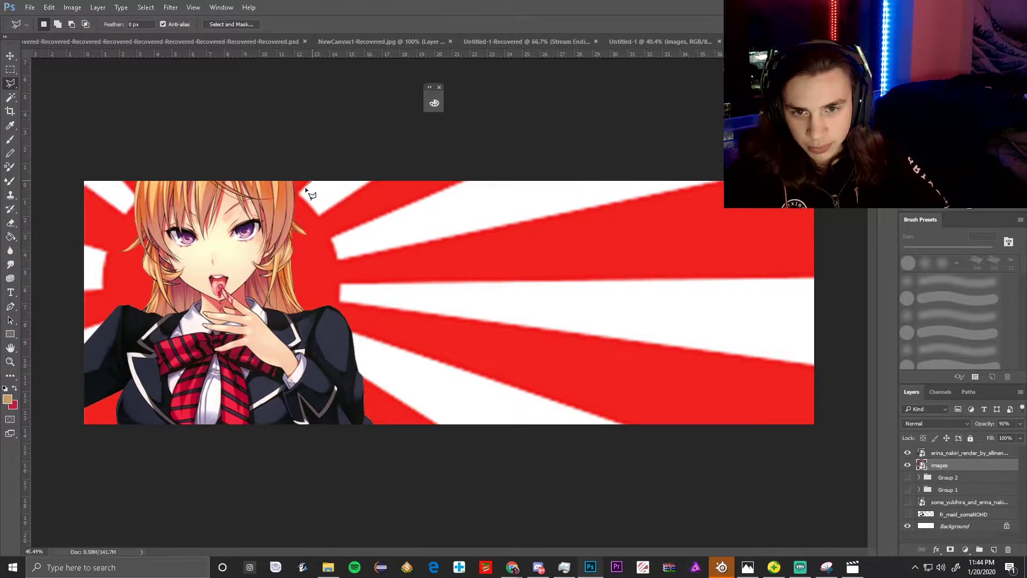
{"action": "left_click", "coordinate": [293, 210]}
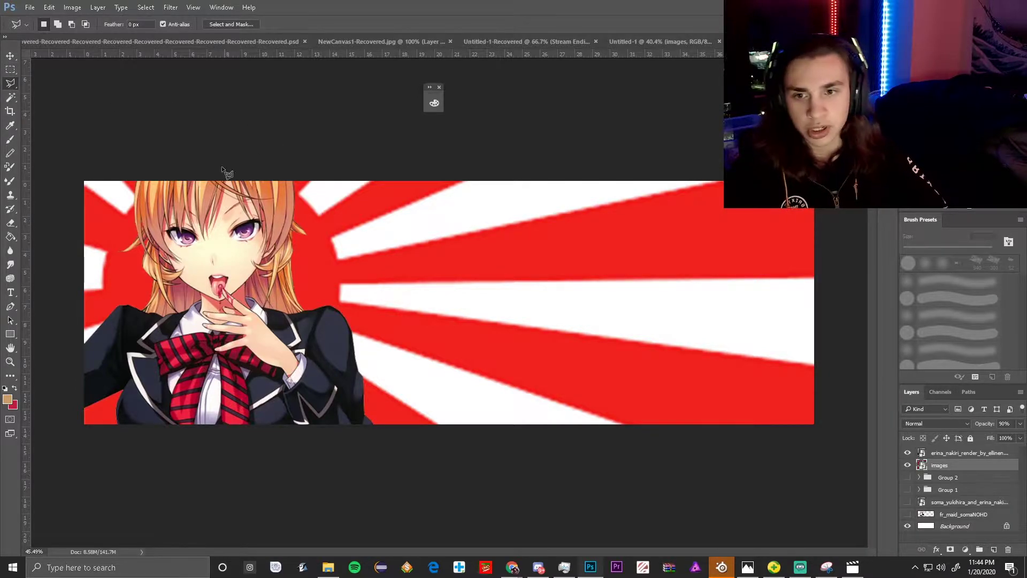
{"action": "left_click", "coordinate": [274, 216]}
{"action": "left_click", "coordinate": [254, 165]}
{"action": "left_click", "coordinate": [311, 183]}
Create a new layer above the images layer, paint the selected ray black on it and clear the selection.
{"action": "key", "text": "ctrl+shift+alt+n"}
{"action": "key", "text": "b"}
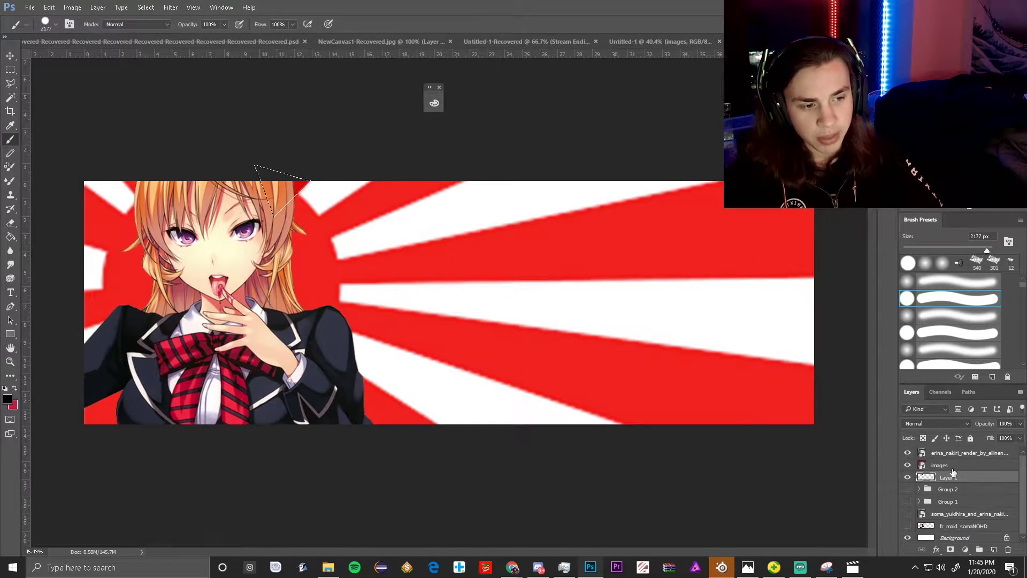
{"action": "left_click_drag", "start_coordinate": [952, 477], "coordinate": [951, 460]}
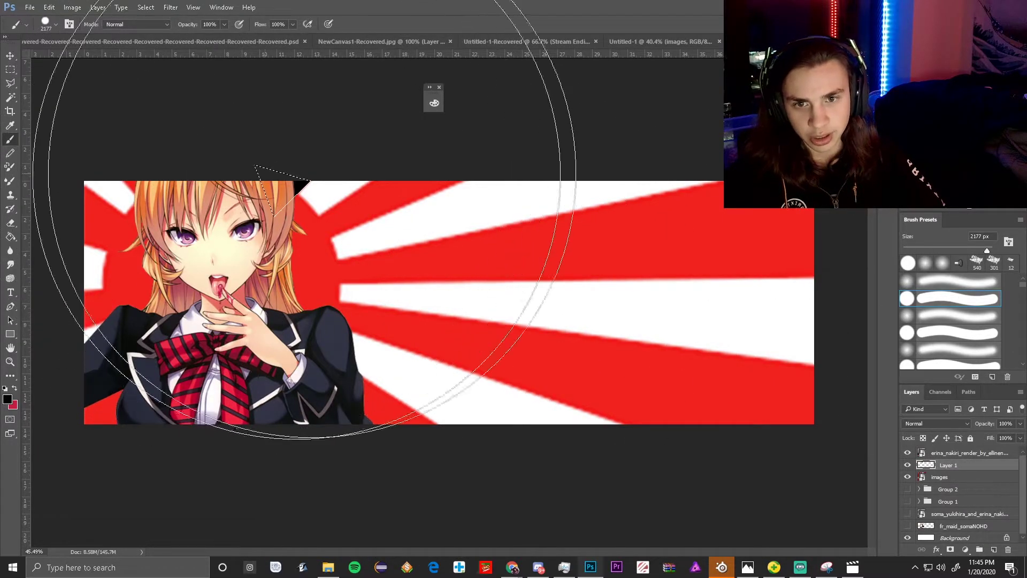
{"action": "key", "text": "ctrl+d"}
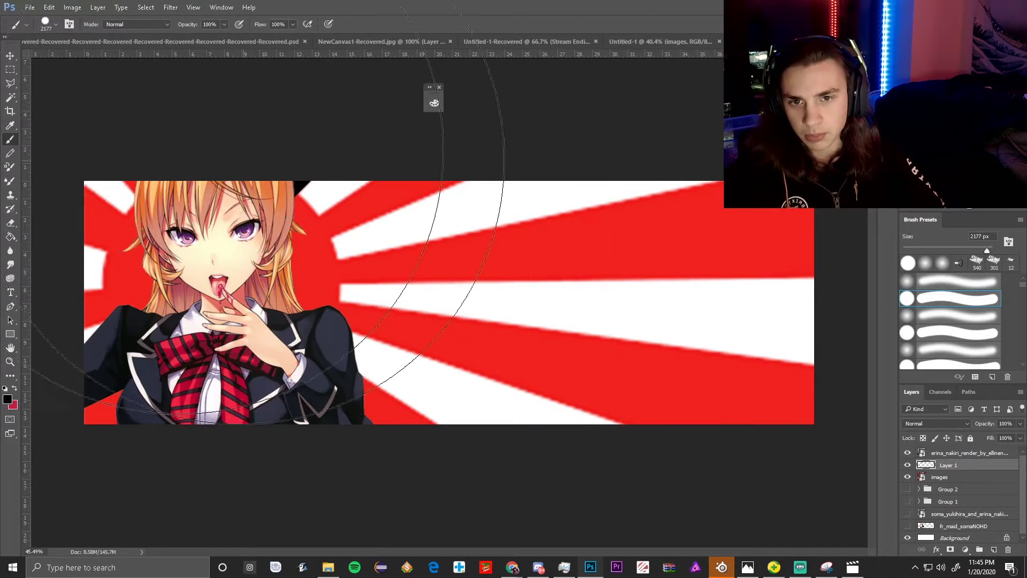
Outline the upper strip of the second red ray with the Polygonal Lasso, paint it black and deselect.
{"action": "left_click", "coordinate": [10, 83]}
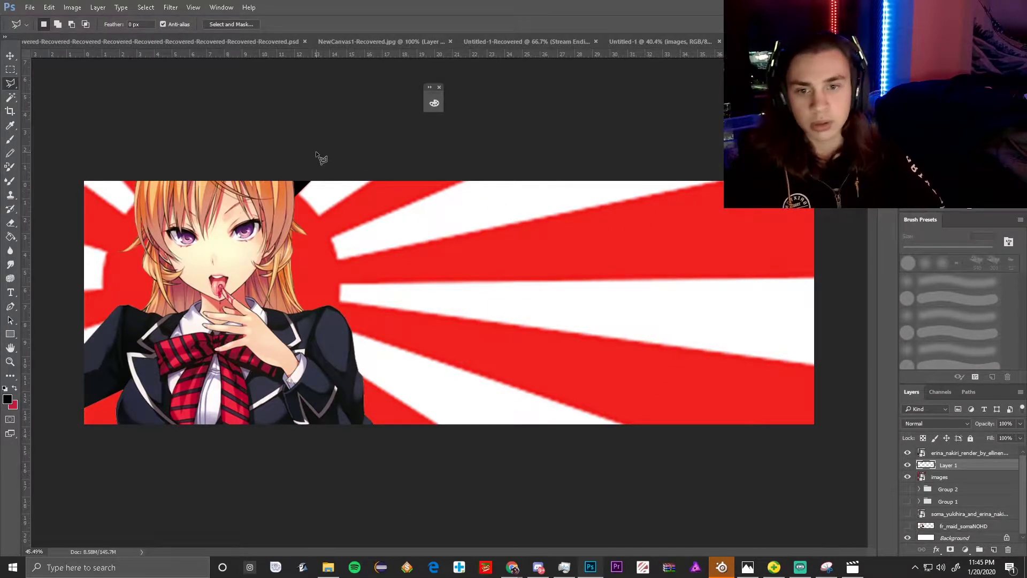
{"action": "left_click", "coordinate": [370, 181]}
{"action": "left_click", "coordinate": [273, 272]}
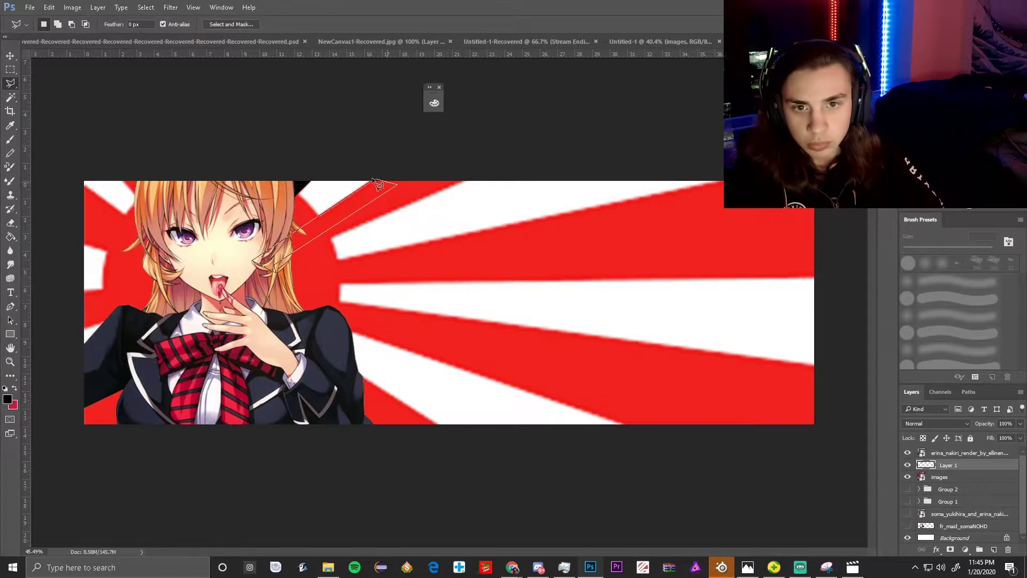
{"action": "left_click", "coordinate": [387, 187]}
{"action": "key", "text": "b"}
{"action": "left_click", "coordinate": [435, 206]}
{"action": "key", "text": "ctrl+d"}
Select the remaining red part of the second ray, paint it black and deselect.
{"action": "key", "text": "l"}
{"action": "left_click", "coordinate": [371, 180]}
{"action": "left_click", "coordinate": [470, 180]}
{"action": "double_click", "coordinate": [281, 258]}
{"action": "key", "text": "b"}
{"action": "left_click", "coordinate": [406, 206]}
{"action": "key", "text": "ctrl+d"}
Outline the upper strip of the wide third red ray with the Polygonal Lasso, paint it black and deselect.
{"action": "key", "text": "l"}
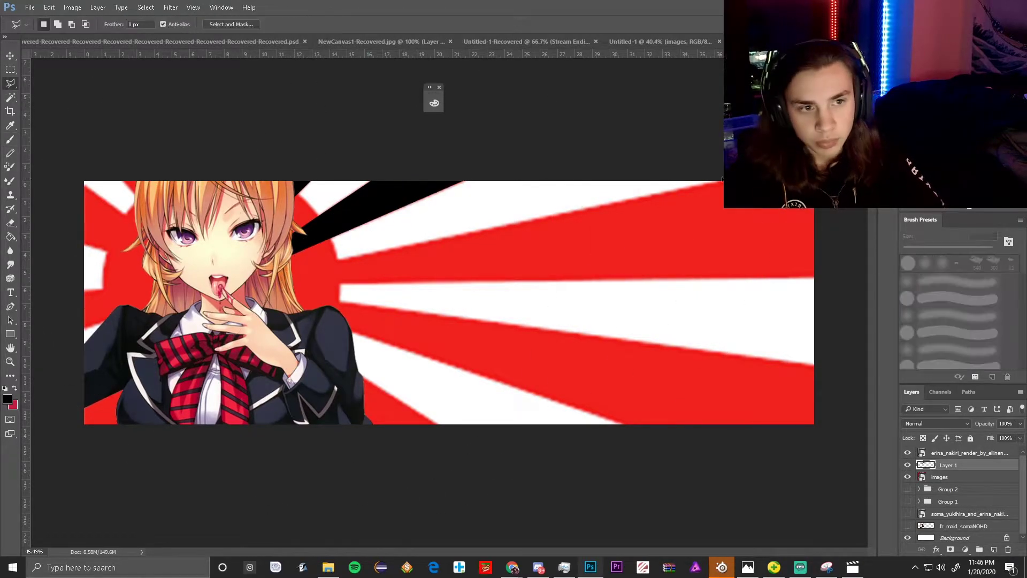
{"action": "left_click", "coordinate": [721, 181]}
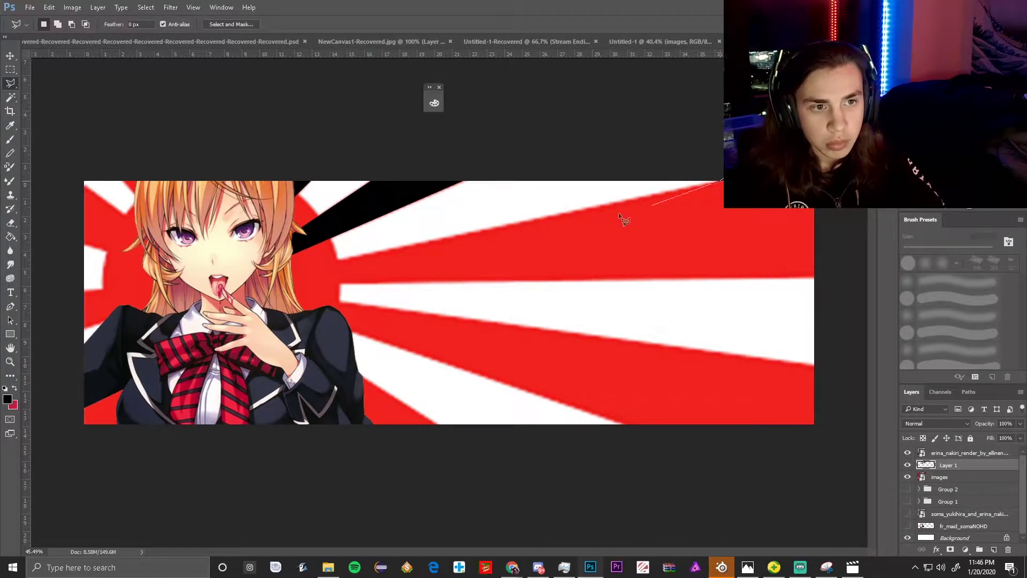
{"action": "left_click", "coordinate": [247, 279]}
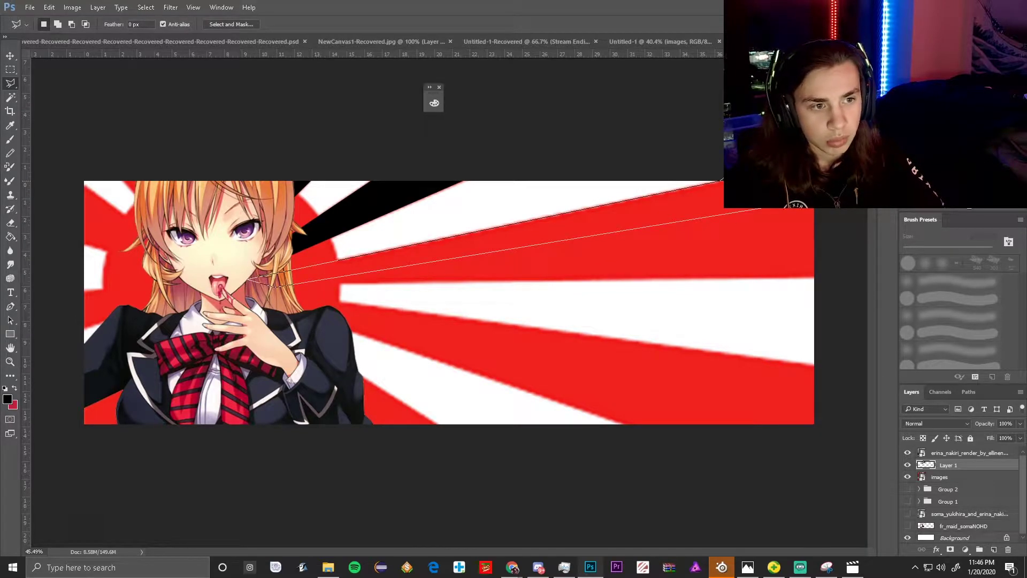
{"action": "double_click", "coordinate": [760, 209]}
{"action": "key", "text": "b"}
{"action": "left_click", "coordinate": [508, 230]}
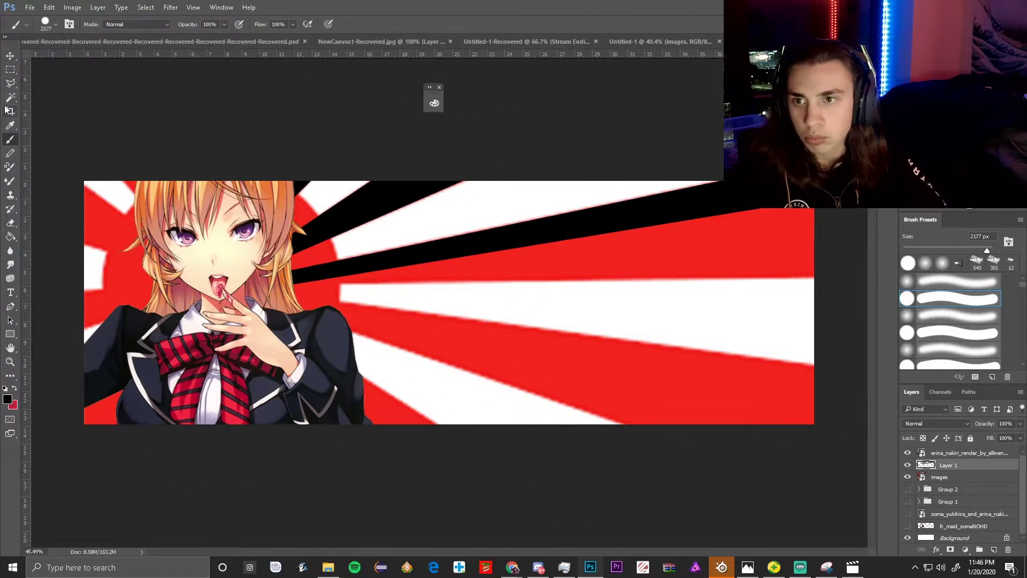
{"action": "key", "text": "ctrl+d"}
Select the rest of the wide third ray out past the canvas edge, paint it black and deselect.
{"action": "key", "text": "l"}
{"action": "left_click", "coordinate": [815, 279]}
{"action": "left_click", "coordinate": [266, 285]}
{"action": "left_click", "coordinate": [818, 182]}
{"action": "left_click", "coordinate": [842, 249]}
{"action": "left_click", "coordinate": [815, 279]}
{"action": "key", "text": "b"}
{"action": "left_click", "coordinate": [585, 267]}
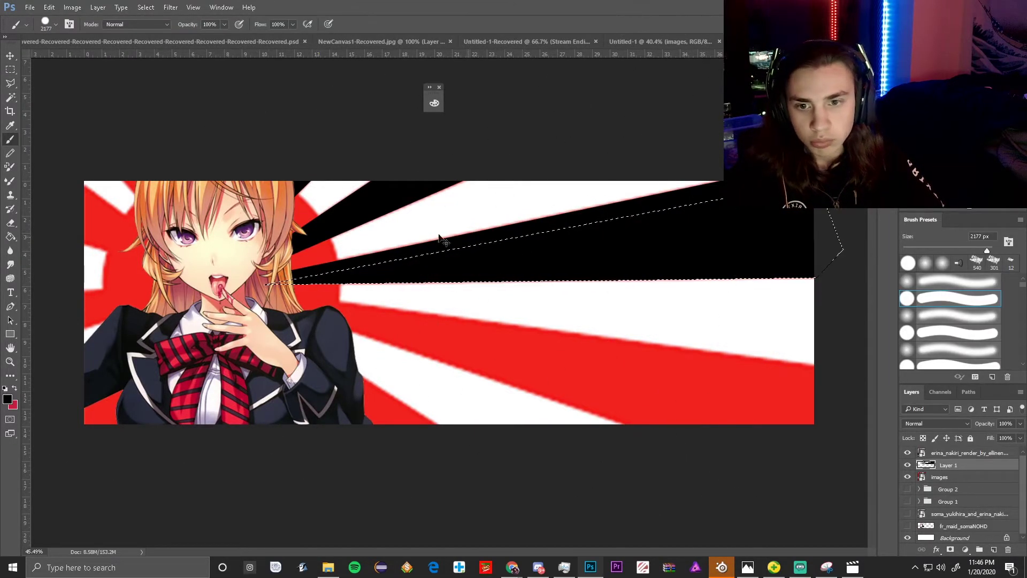
{"action": "key", "text": "ctrl+d"}
Delete the red sunburst images layer beneath the black-ray layer.
{"action": "key", "text": "v"}
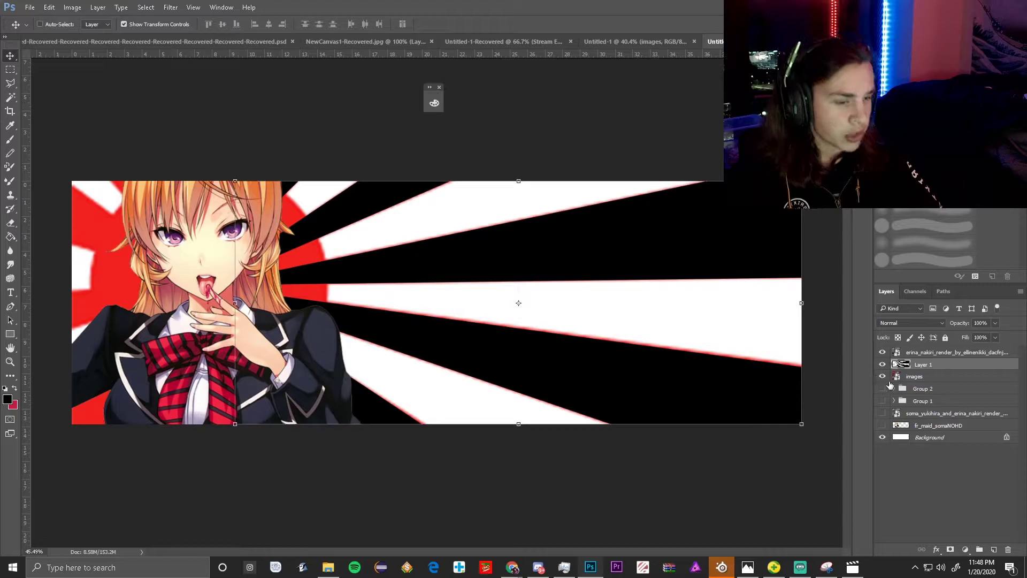
{"action": "left_click_drag", "start_coordinate": [889, 379], "coordinate": [923, 388]}
{"action": "left_click", "coordinate": [924, 382]}
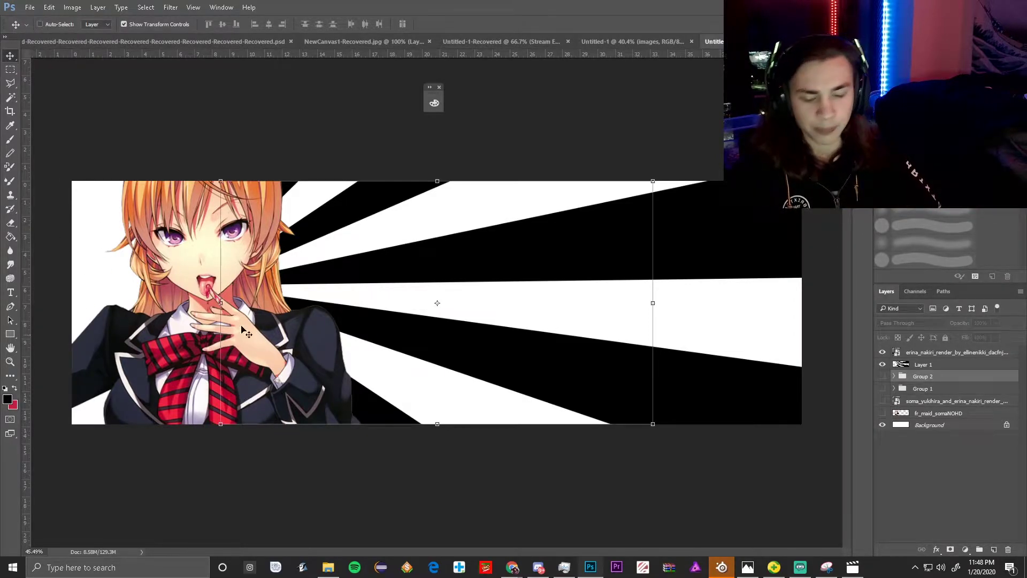
Turn on Auto-Select for layers and select the character render on the canvas.
{"action": "left_click", "coordinate": [48, 25]}
{"action": "left_click", "coordinate": [229, 409]}
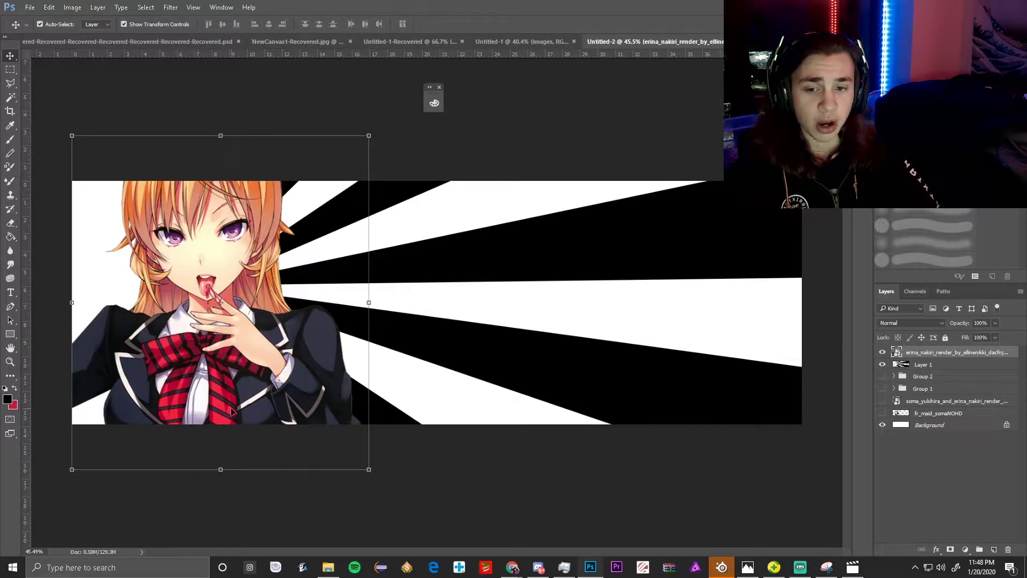
Try moving the character render toward the canvas centre and back to the canvas edge.
{"action": "left_click_drag", "start_coordinate": [229, 409], "coordinate": [293, 404]}
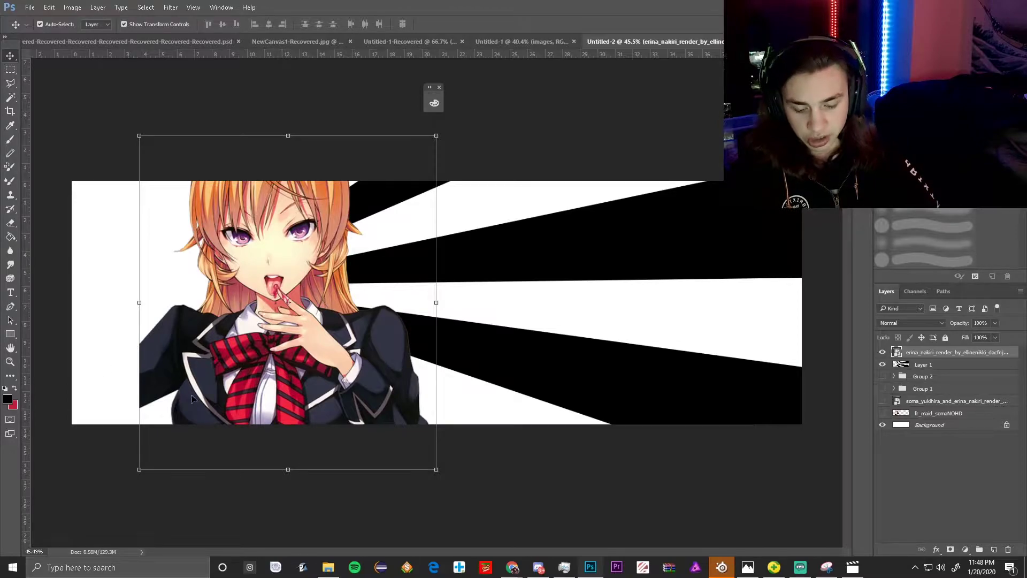
{"action": "key", "text": "b"}
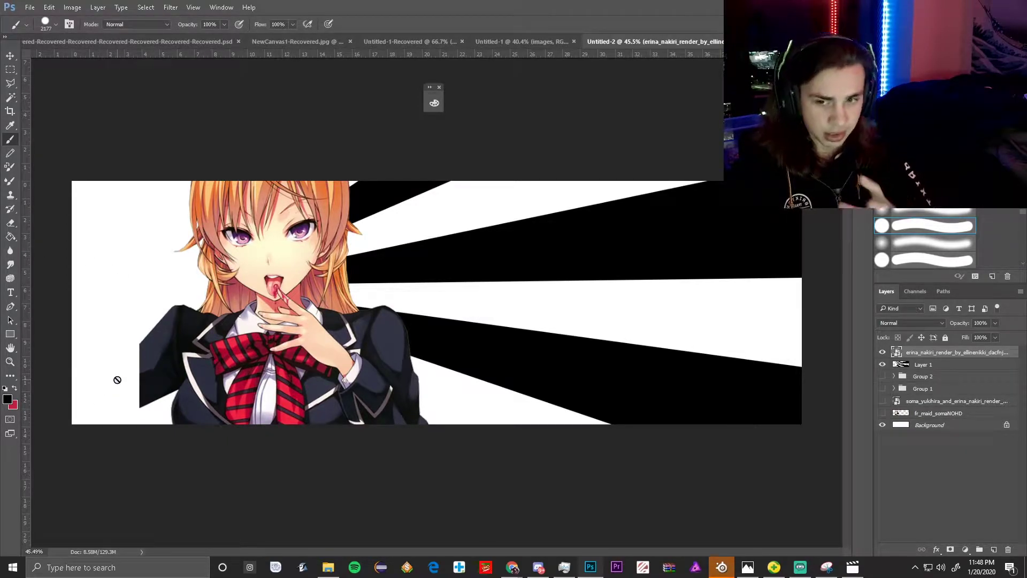
{"action": "left_click", "coordinate": [9, 55]}
{"action": "left_click_drag", "start_coordinate": [321, 340], "coordinate": [256, 341]}
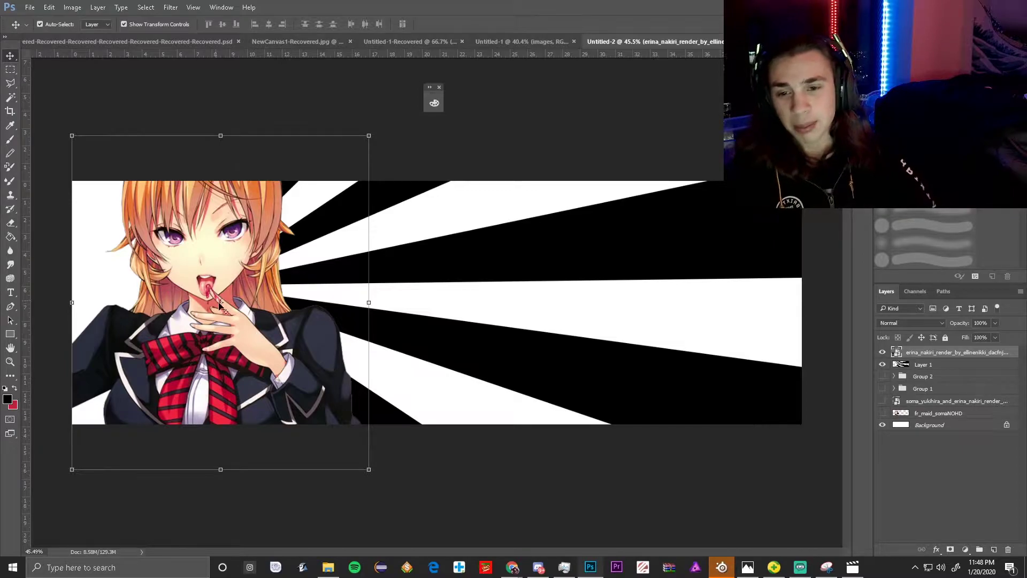
{"action": "left_click_drag", "start_coordinate": [272, 379], "coordinate": [321, 382]}
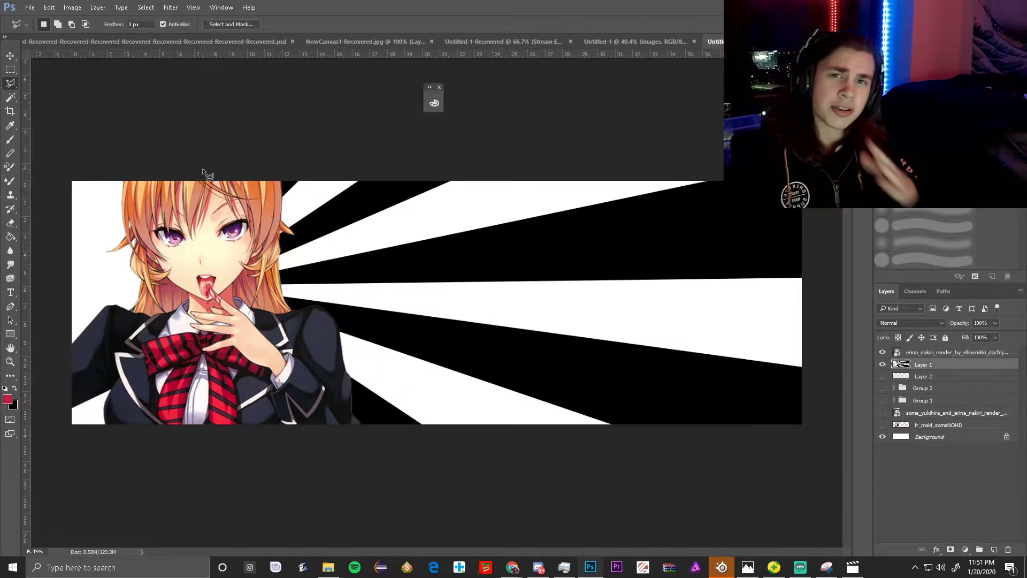
Select the white area between the black rays on Layer 1 with the Magic Wand.
{"action": "left_click", "coordinate": [11, 97]}
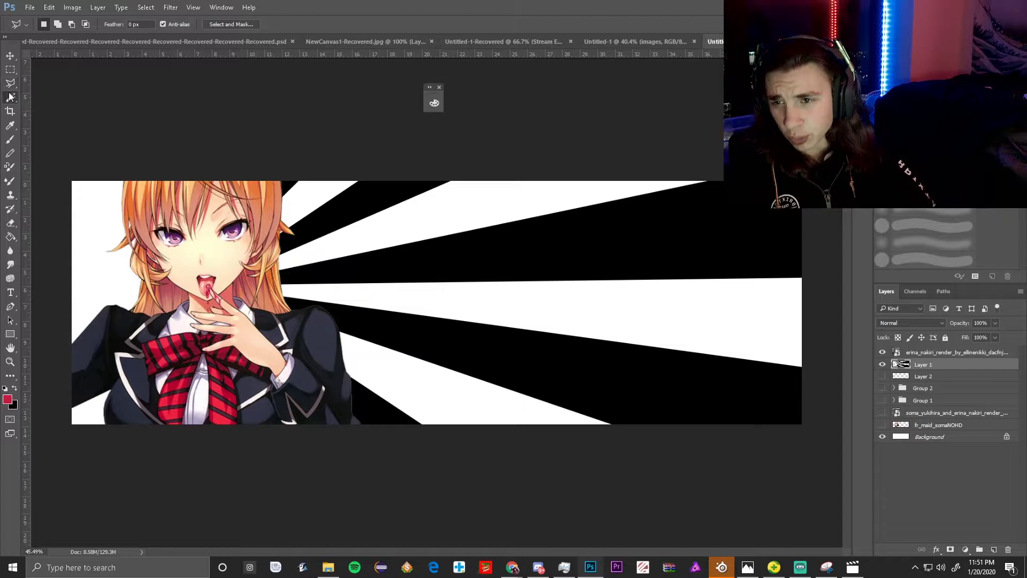
{"action": "left_click", "coordinate": [882, 364]}
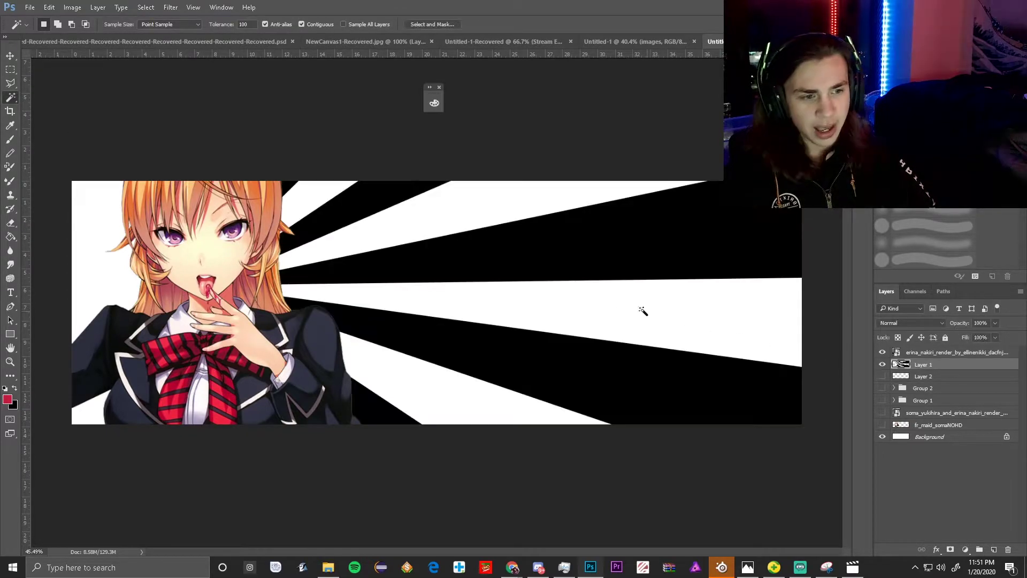
{"action": "left_click", "coordinate": [609, 307]}
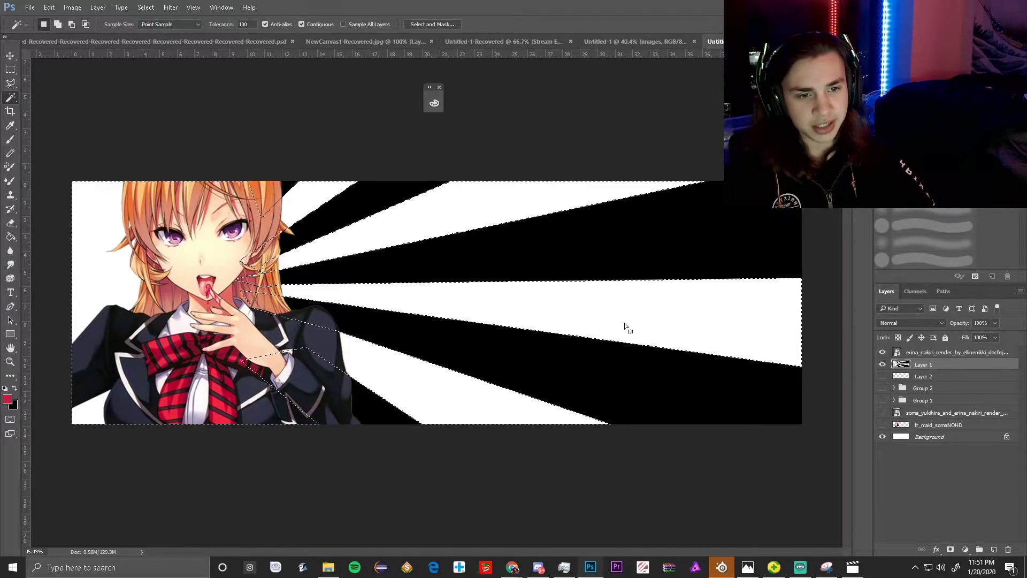
Try painting the selected white area crimson with the Brush, and undo the stroke.
{"action": "key", "text": "b"}
{"action": "left_click", "coordinate": [535, 323]}
{"action": "key", "text": "ctrl+z"}
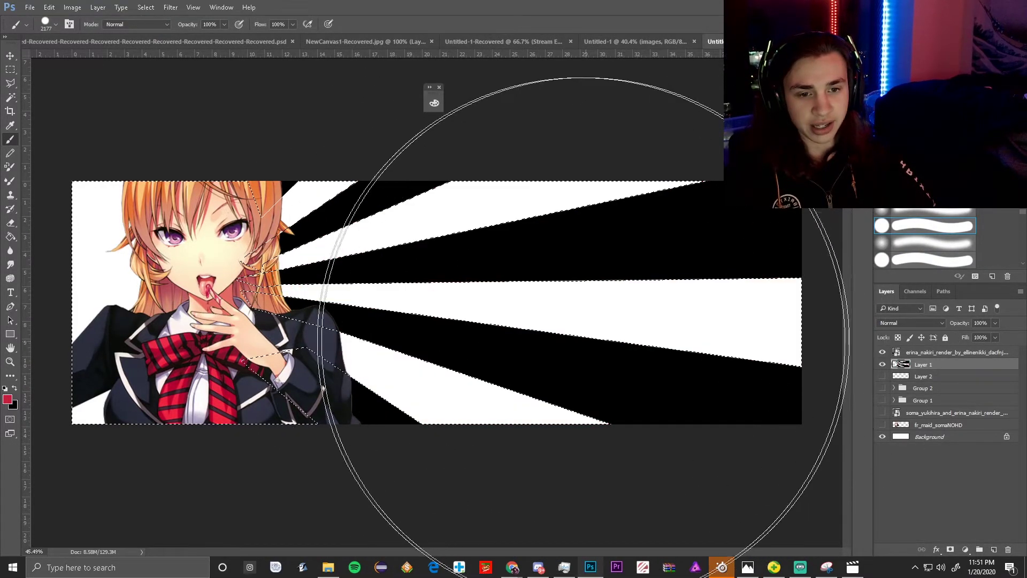
Apply Expand to the selection of the white area between the rays.
{"action": "left_click", "coordinate": [143, 8]}
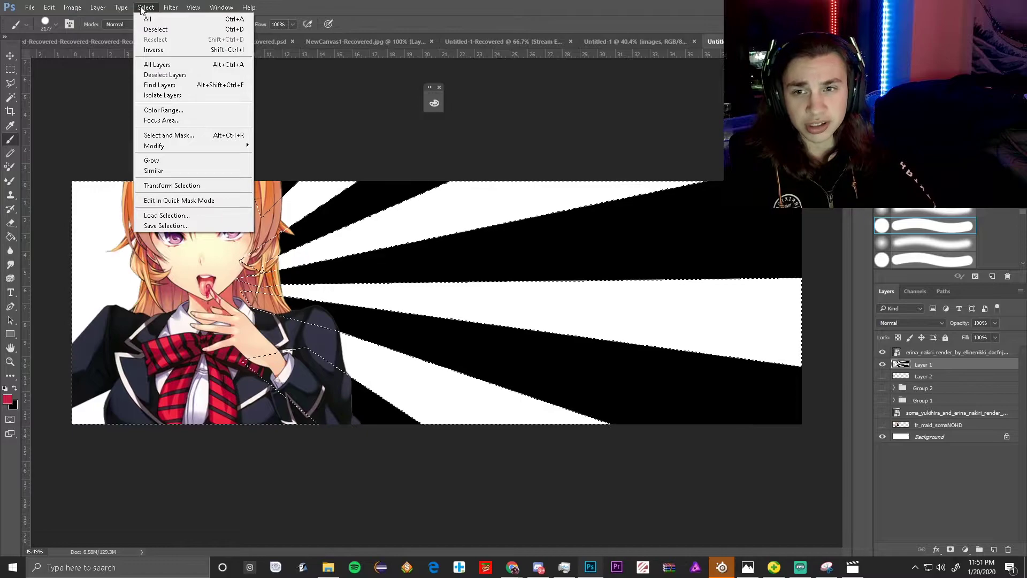
{"action": "mouse_move", "coordinate": [206, 147]}
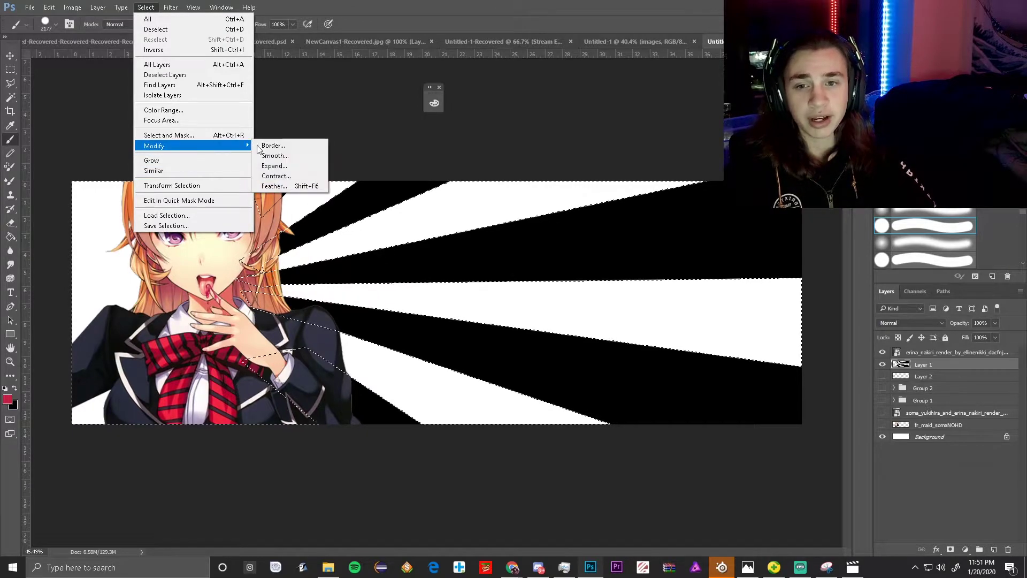
{"action": "left_click", "coordinate": [293, 166]}
{"action": "left_click", "coordinate": [567, 192]}
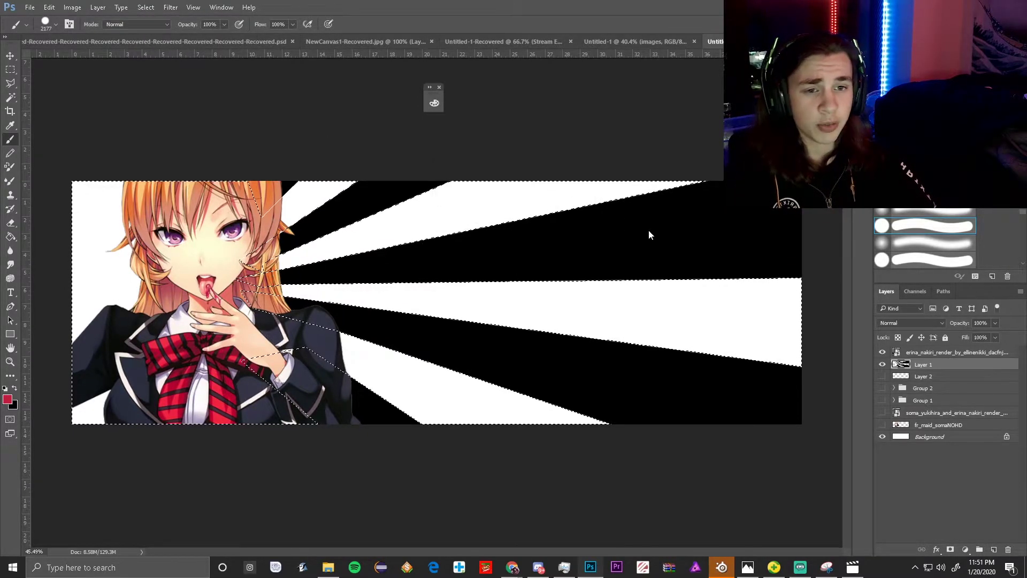
Add a new layer beneath Layer 1, paint the selected areas between the black rays crimson, and clear the selection.
{"action": "left_click", "coordinate": [921, 377]}
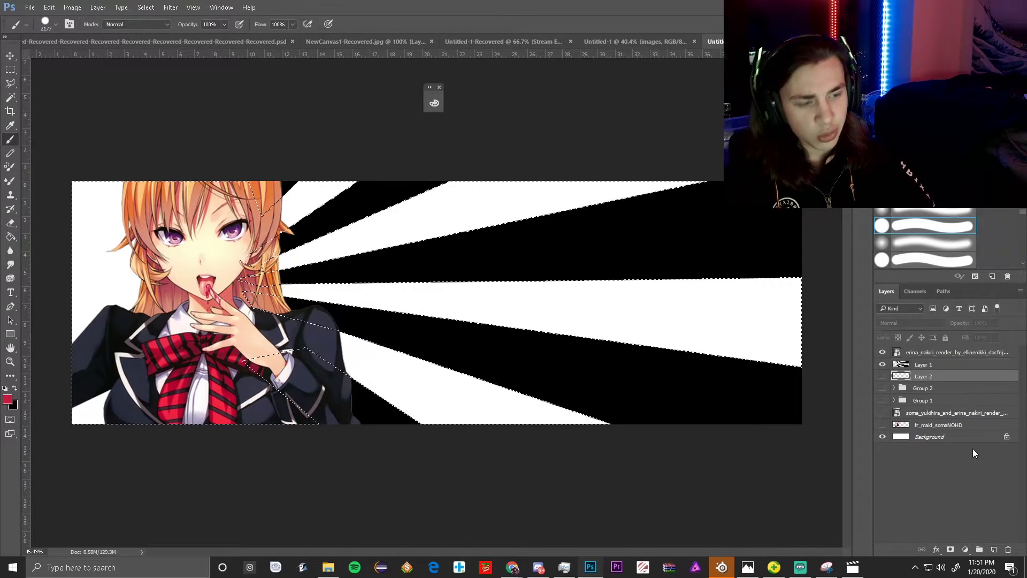
{"action": "left_click", "coordinate": [994, 549]}
{"action": "mouse_move", "coordinate": [597, 287]}
{"action": "left_mouse_down"}
{"action": "mouse_move", "coordinate": [492, 262]}
{"action": "mouse_move", "coordinate": [722, 298]}
{"action": "left_mouse_up"}
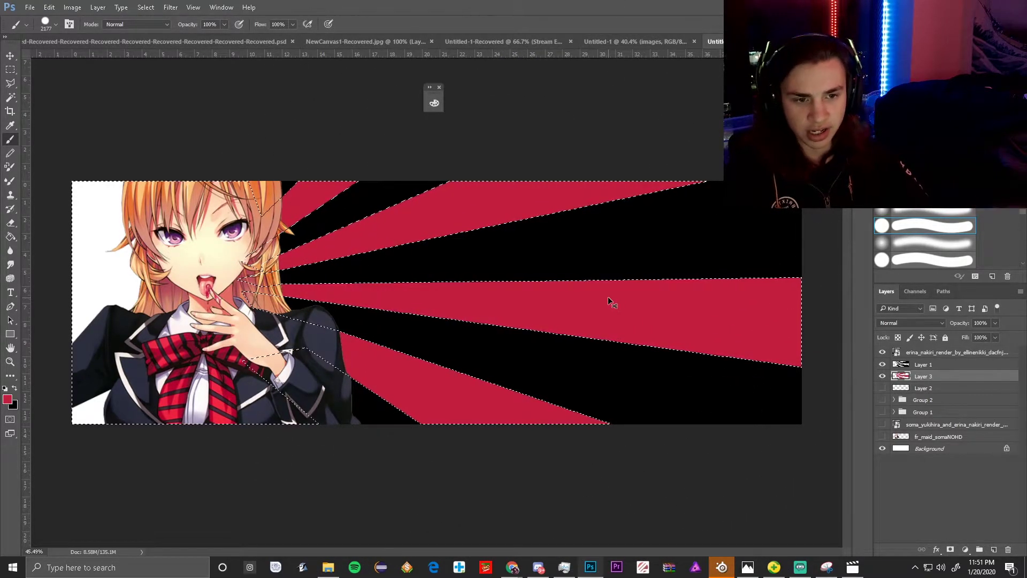
{"action": "key", "text": "ctrl+d"}
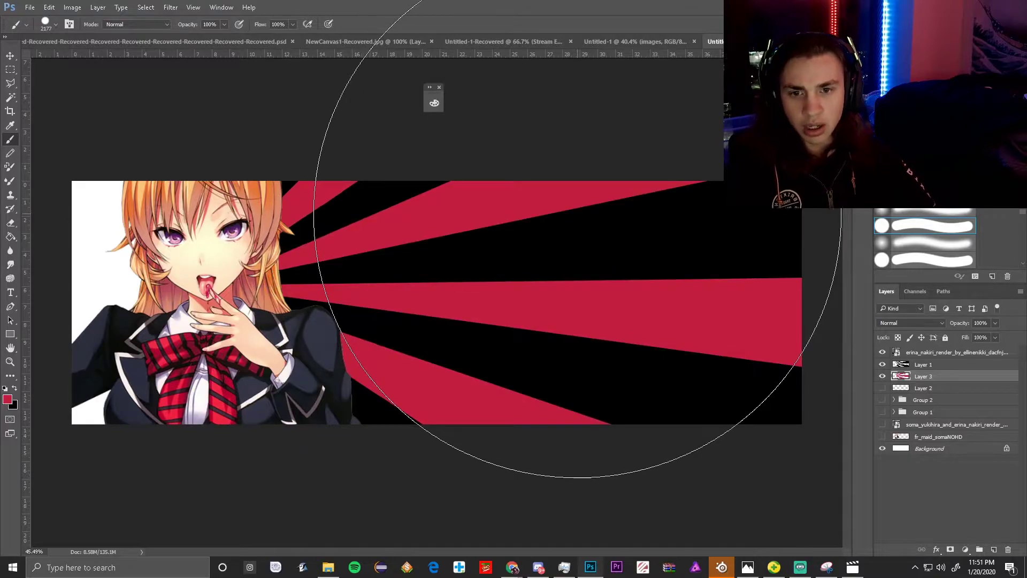
{"action": "key", "text": "ctrl+minus"}
{"action": "key", "text": "ctrl+minus"}
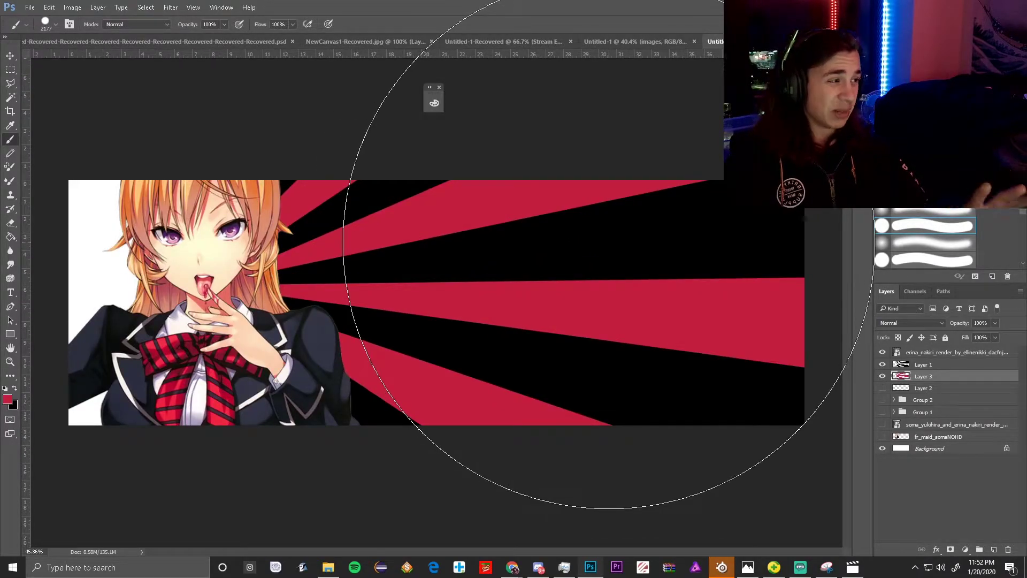
Examine the finished Tutorial banner in the Untitled-1 document as a reference and return to the working banner.
{"action": "left_click", "coordinate": [642, 37]}
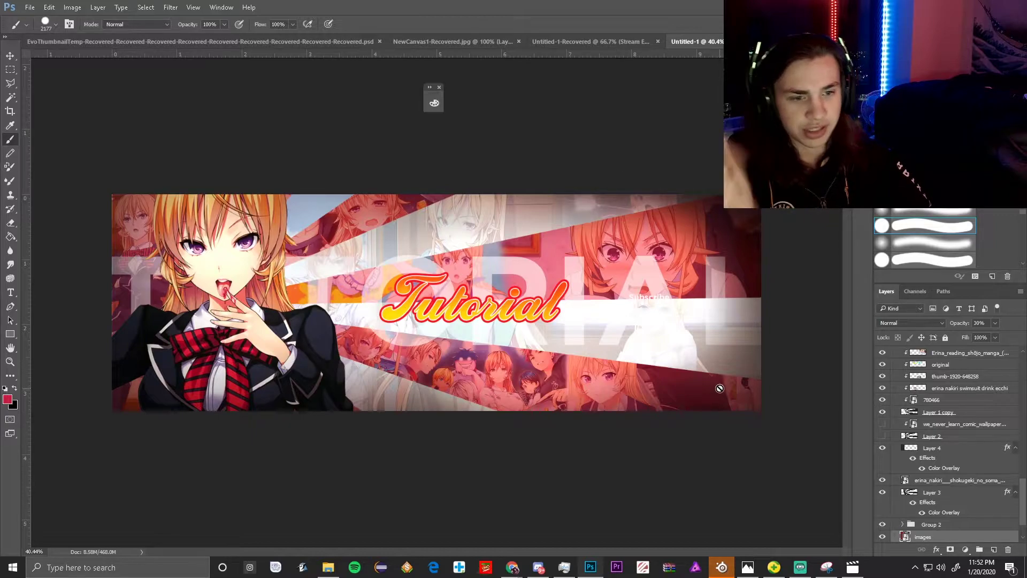
{"action": "key", "text": "ctrl+Tab"}
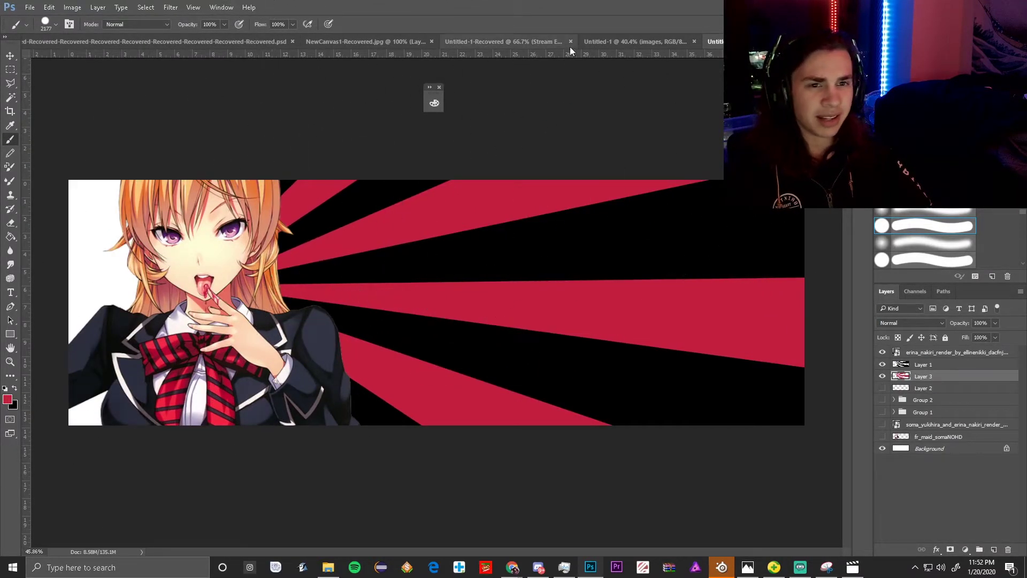
{"action": "left_click", "coordinate": [615, 42]}
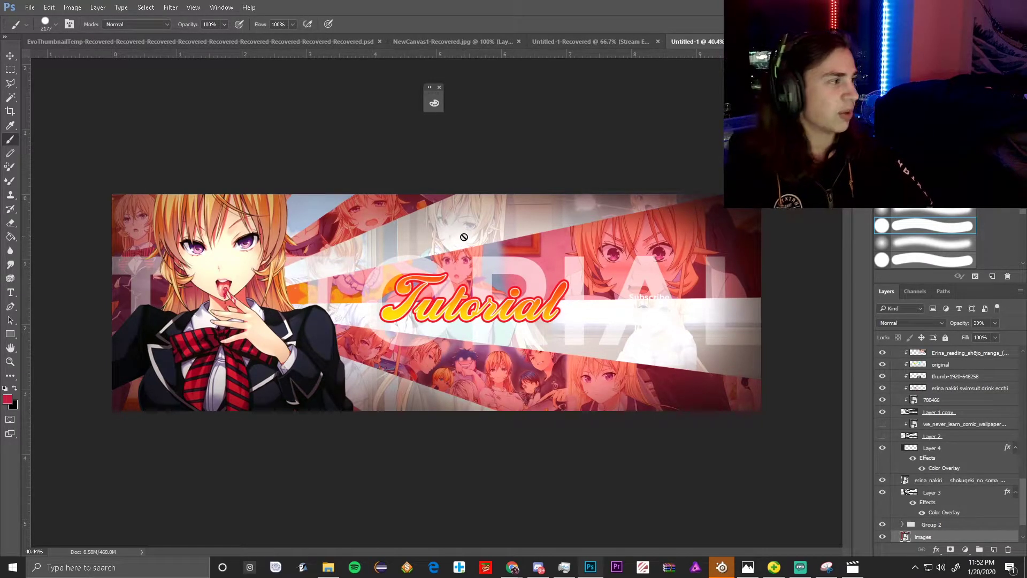
{"action": "key", "text": "ctrl+Tab"}
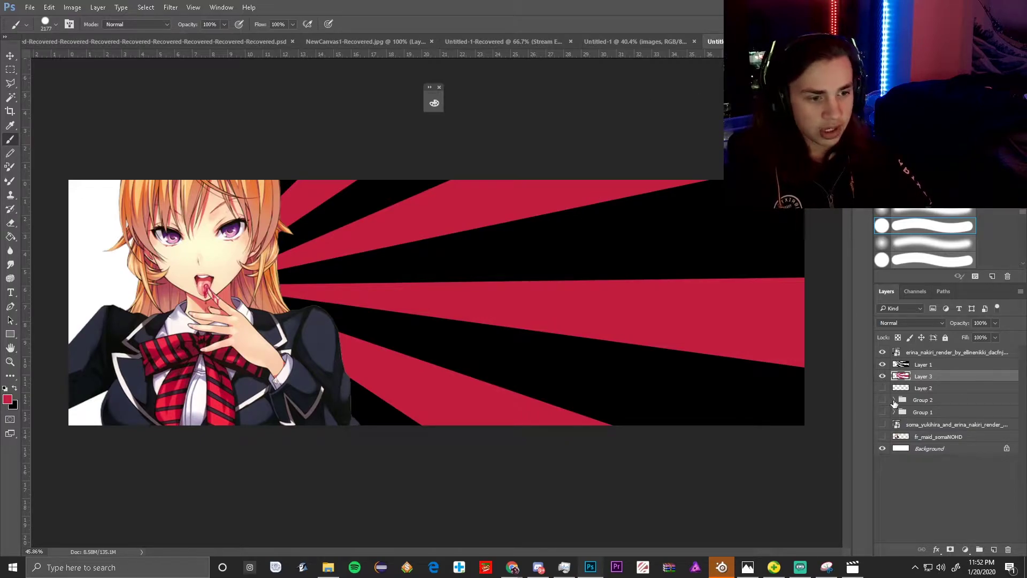
Move Group 2 above Layer 1 in the layer stack and collapse the group.
{"action": "left_click", "coordinate": [894, 400]}
{"action": "left_click", "coordinate": [893, 487]}
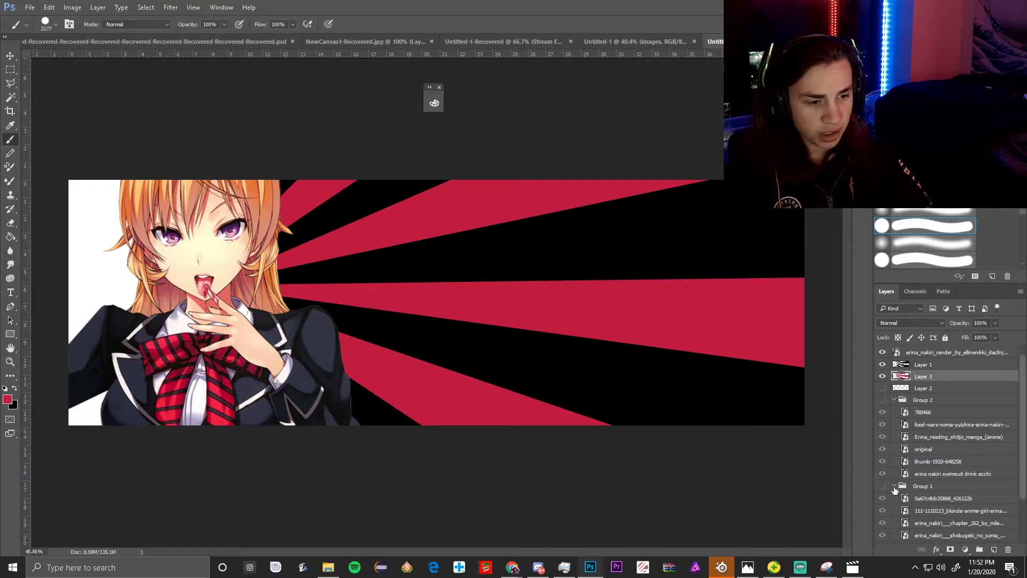
{"action": "left_click", "coordinate": [894, 486]}
{"action": "left_click_drag", "start_coordinate": [908, 400], "coordinate": [908, 358]}
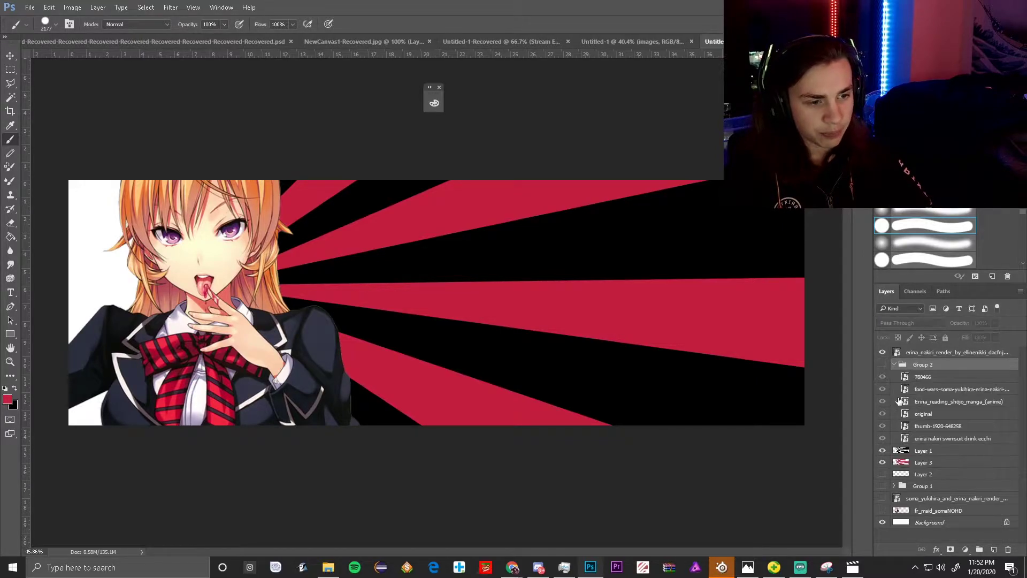
{"action": "left_click", "coordinate": [894, 364]}
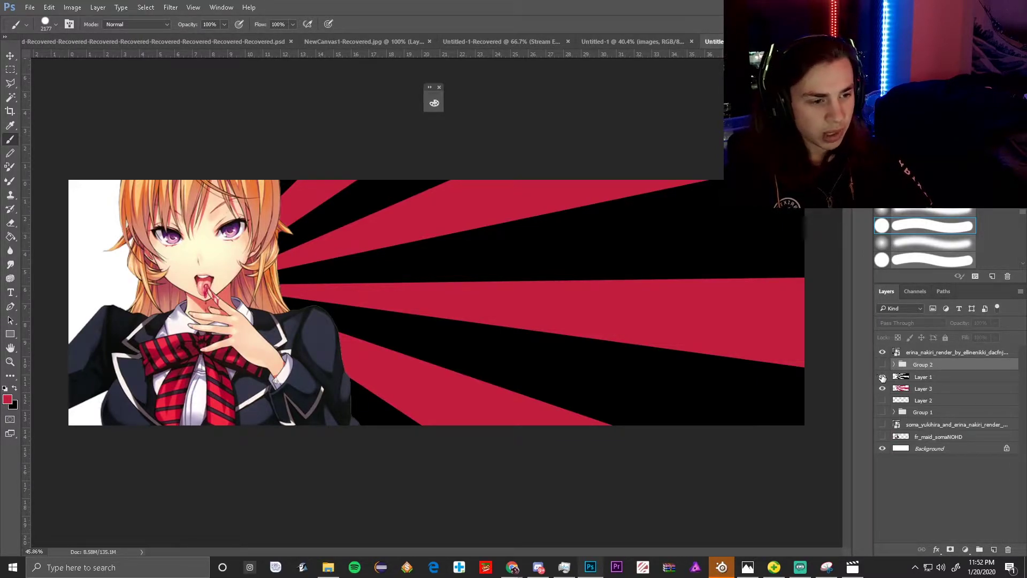
Duplicate Layer 1, place the copy above Group 2, and hide the copy.
{"action": "left_click", "coordinate": [882, 377]}
{"action": "left_click", "coordinate": [882, 377]}
{"action": "left_click", "coordinate": [939, 380]}
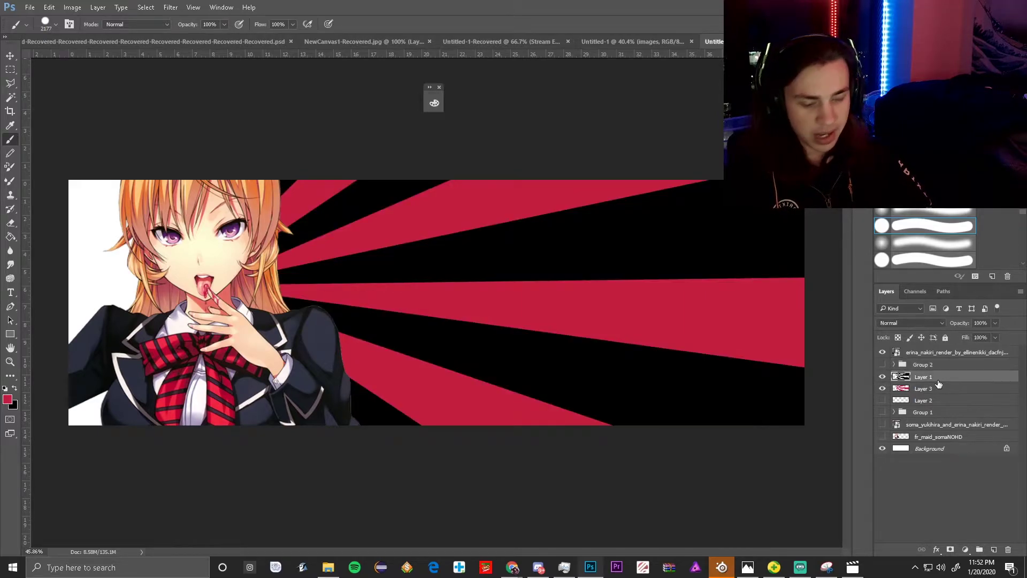
{"action": "key", "text": "ctrl+j"}
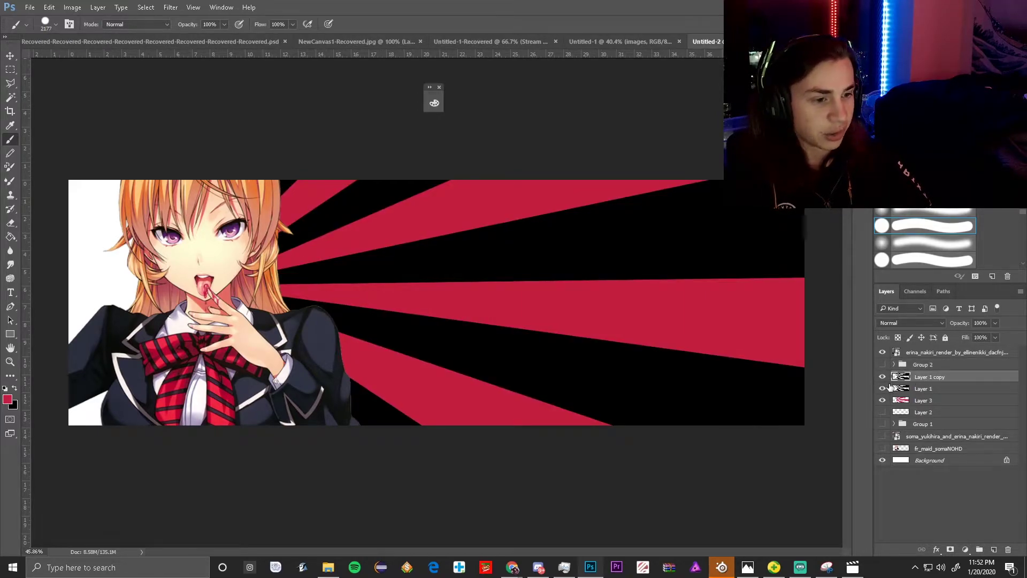
{"action": "left_click_drag", "start_coordinate": [927, 373], "coordinate": [897, 360]}
{"action": "left_click", "coordinate": [884, 353]}
{"action": "left_click", "coordinate": [885, 353]}
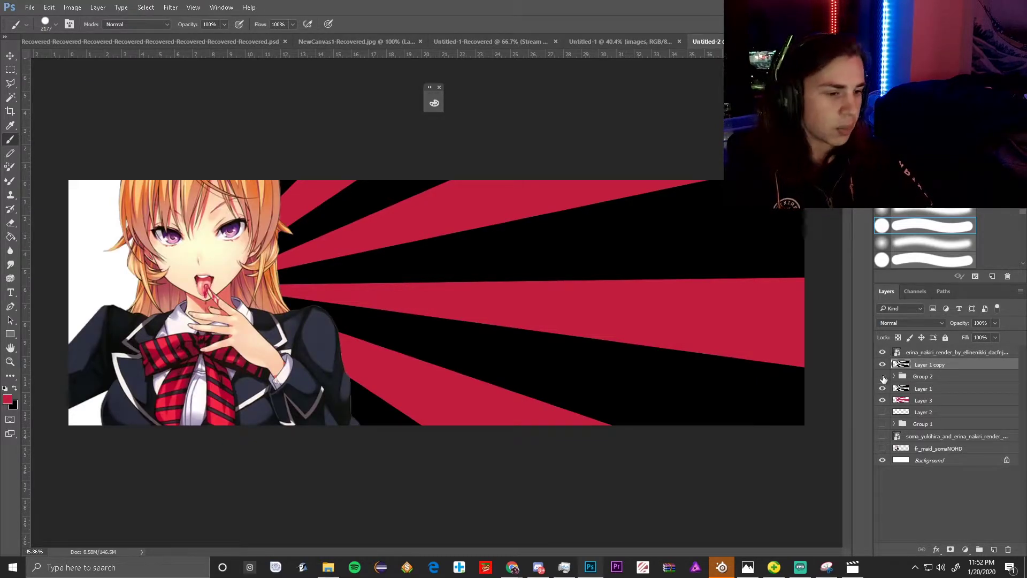
{"action": "left_click", "coordinate": [882, 365]}
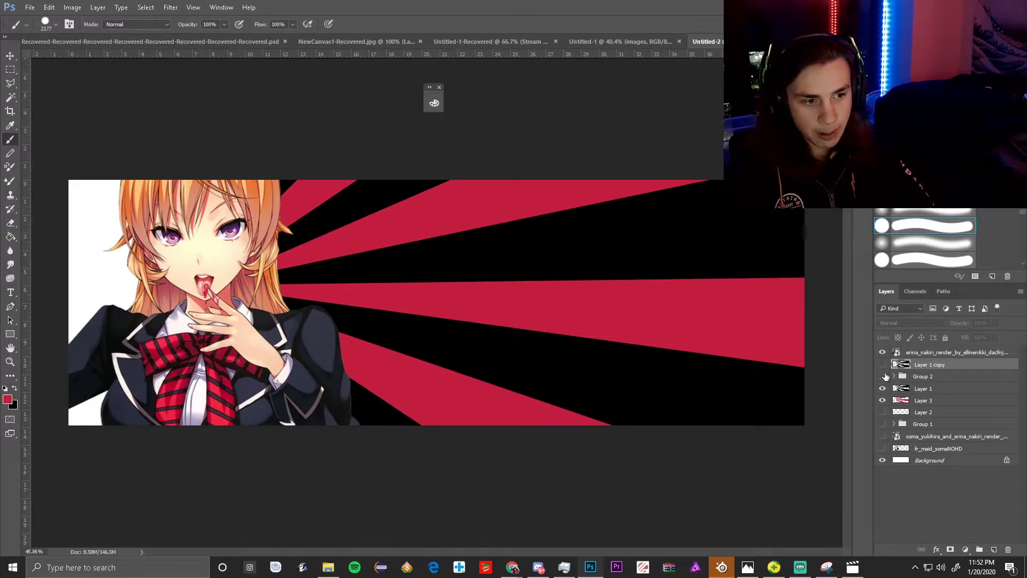
Show Group 2 and check the Untitled-1 banner for how its images fill the rays.
{"action": "left_click", "coordinate": [882, 377]}
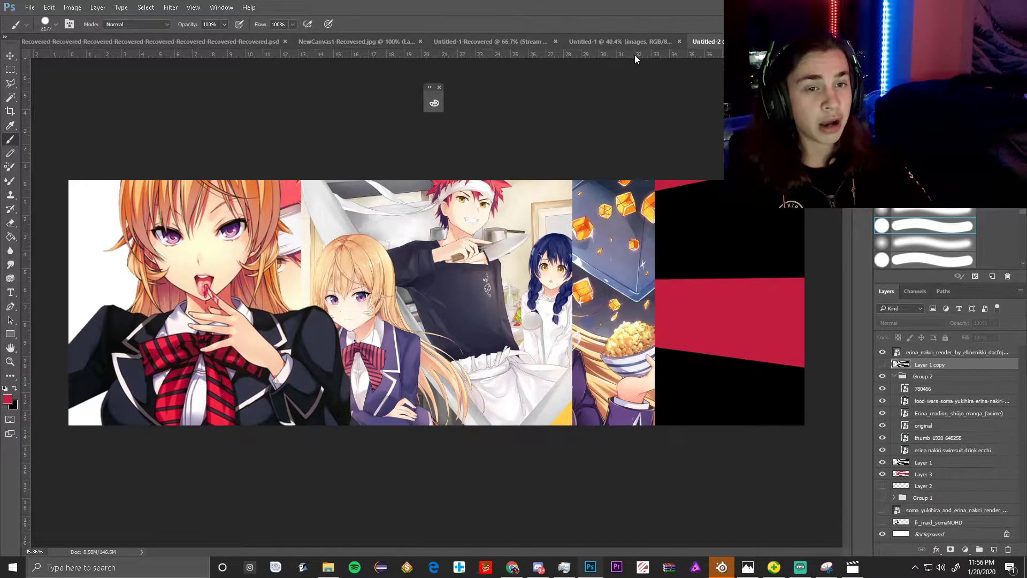
{"action": "left_click", "coordinate": [627, 38]}
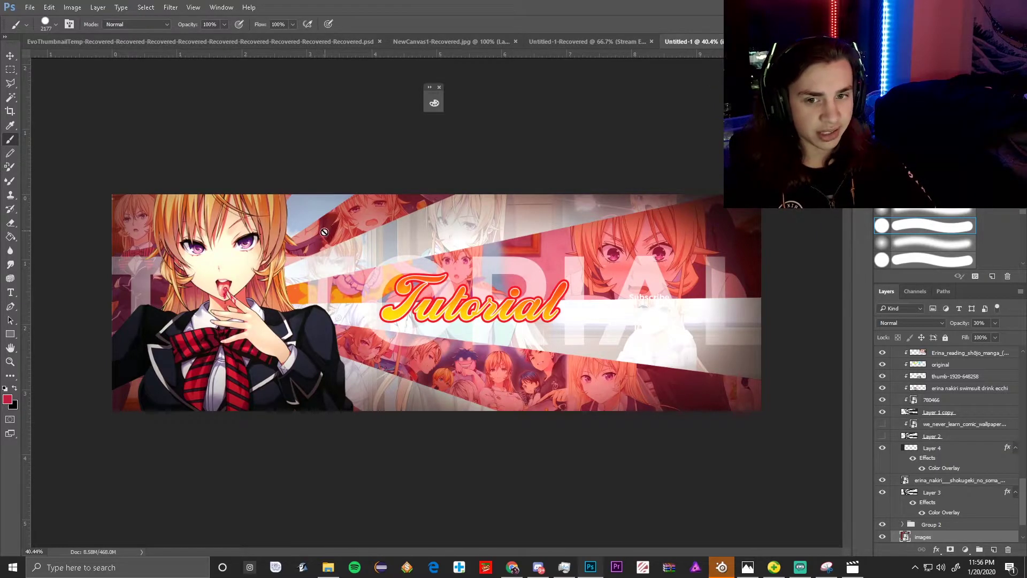
{"action": "key", "text": "ctrl+Tab"}
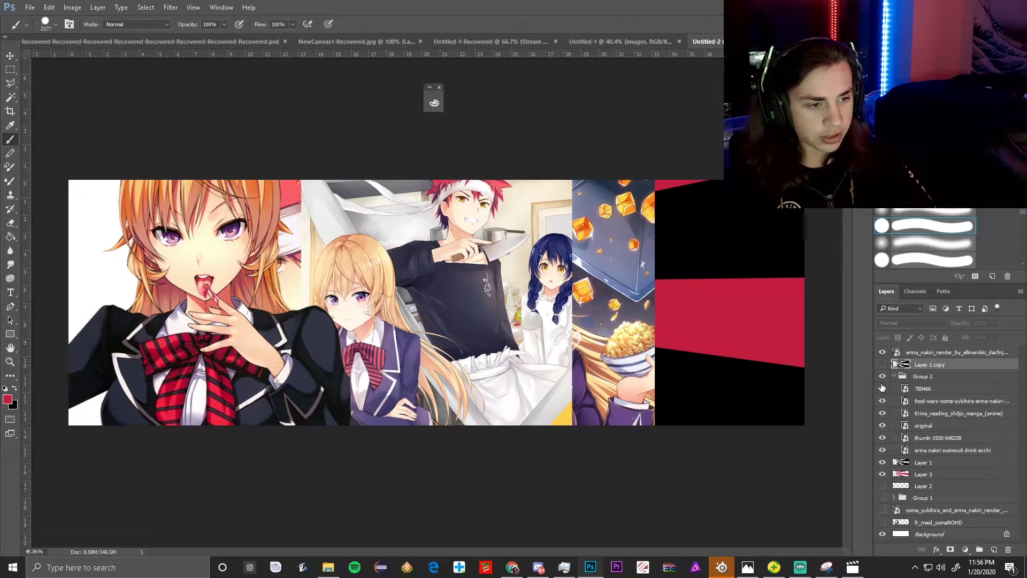
Hide all six images inside Group 2.
{"action": "left_click", "coordinate": [882, 389]}
{"action": "left_click", "coordinate": [882, 400]}
{"action": "left_click", "coordinate": [882, 413]}
{"action": "left_click", "coordinate": [882, 425]}
{"action": "left_click", "coordinate": [881, 449]}
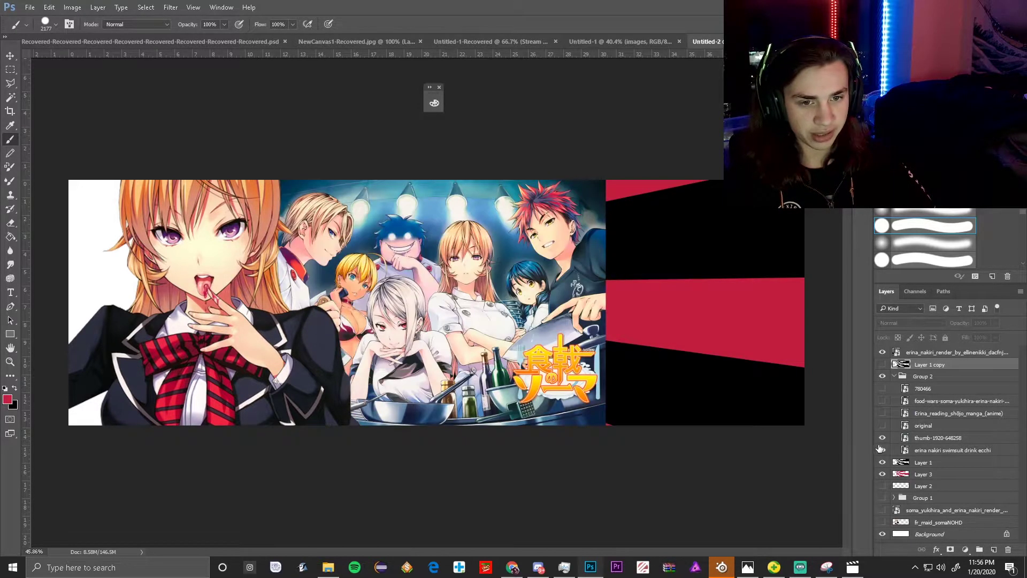
{"action": "left_click", "coordinate": [881, 438]}
{"action": "left_click", "coordinate": [882, 451]}
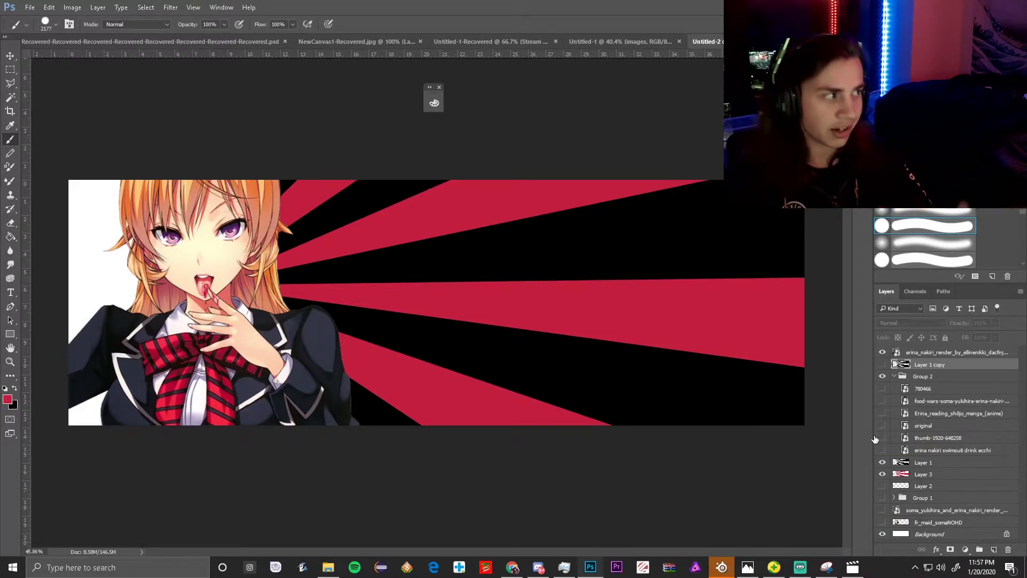
Preview the 780466 image in Group 2 and toggle the group's visibility.
{"action": "left_click", "coordinate": [880, 389]}
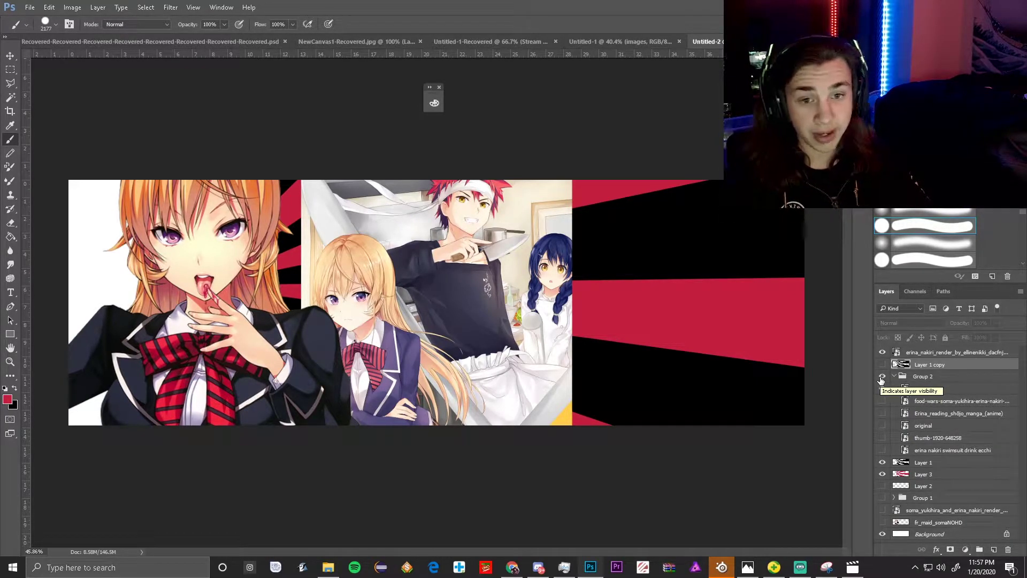
{"action": "left_click", "coordinate": [881, 379]}
{"action": "key", "text": "ctrl+z"}
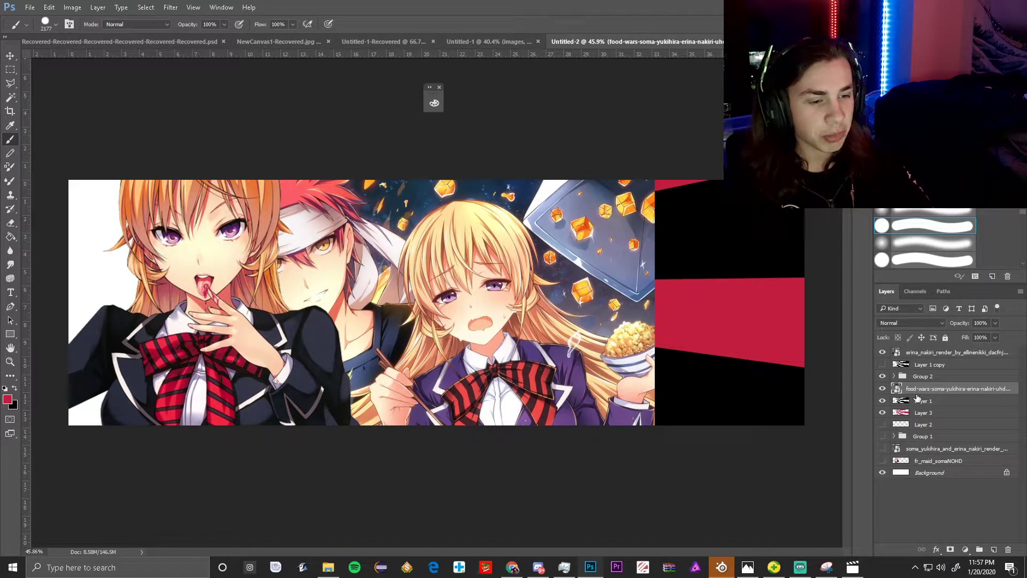
Clip the food-wars-soma-yukihira-erina image to the black rays of Layer 1 with a clipping mask.
{"action": "left_click", "coordinate": [882, 401]}
{"action": "left_click", "coordinate": [881, 400]}
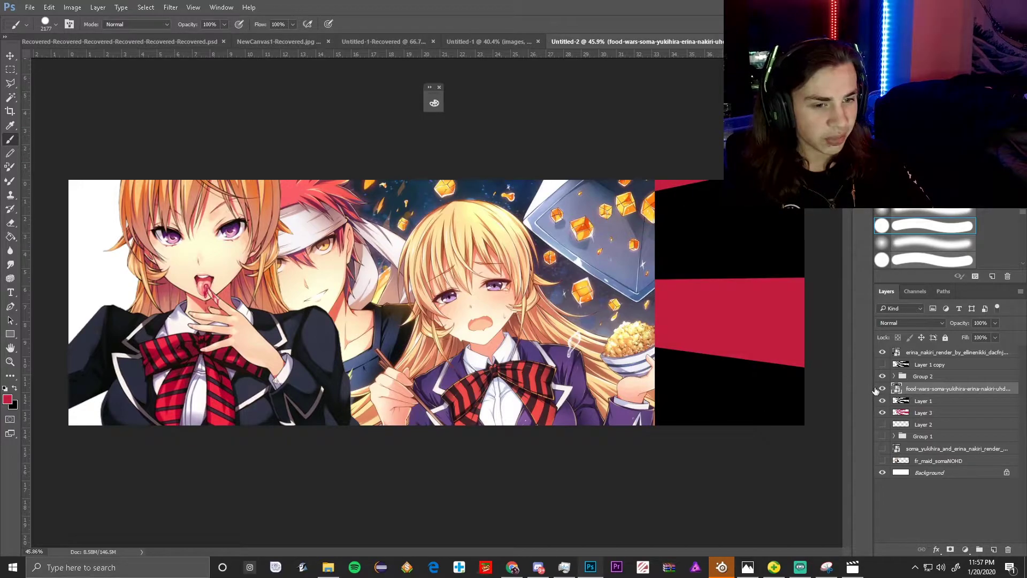
{"action": "right_click", "coordinate": [917, 389]}
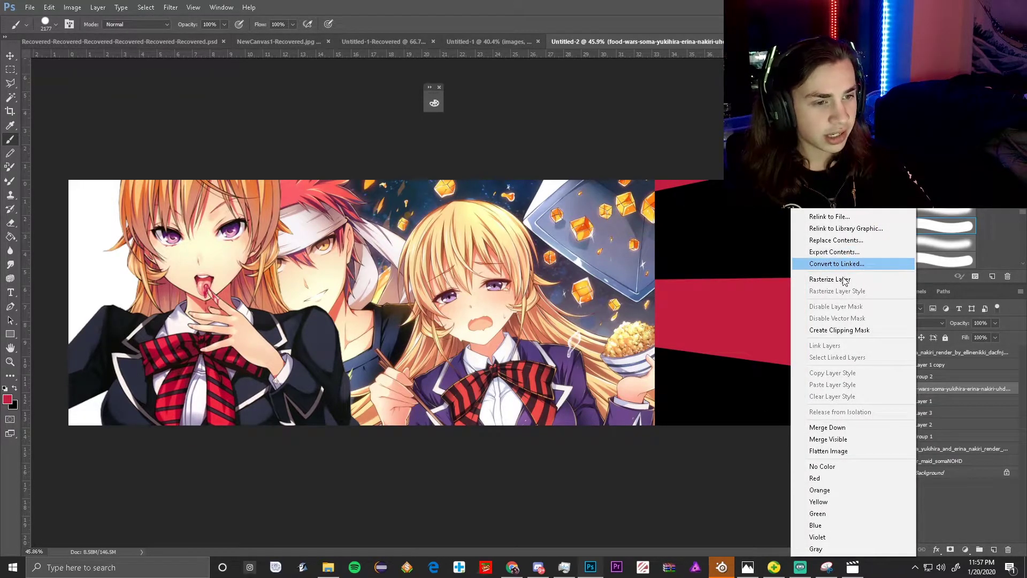
{"action": "left_click", "coordinate": [842, 330]}
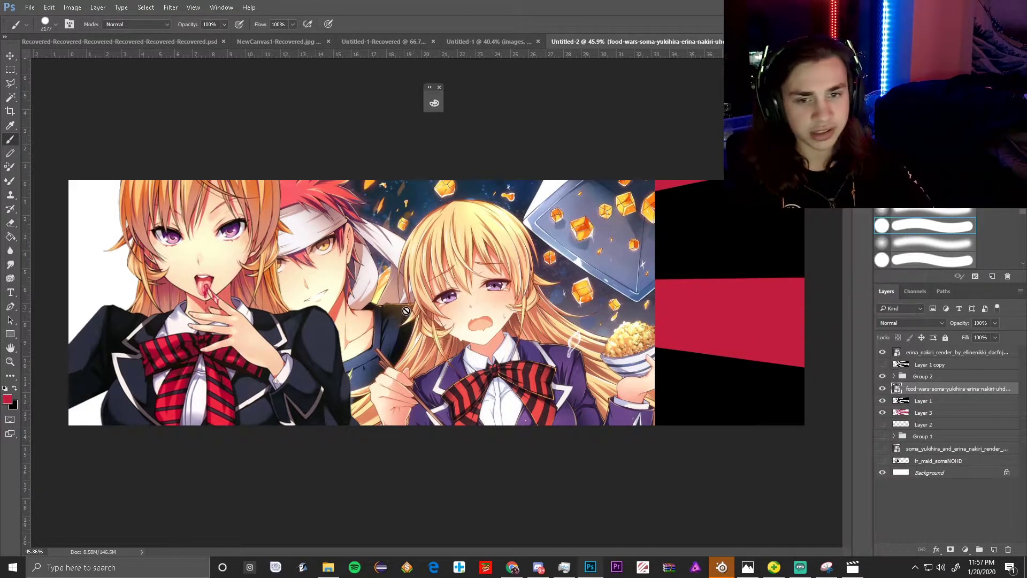
Scale the food-wars image to about 24.7% and place it in the uppermost black ray beside the character.
{"action": "left_click", "coordinate": [11, 57]}
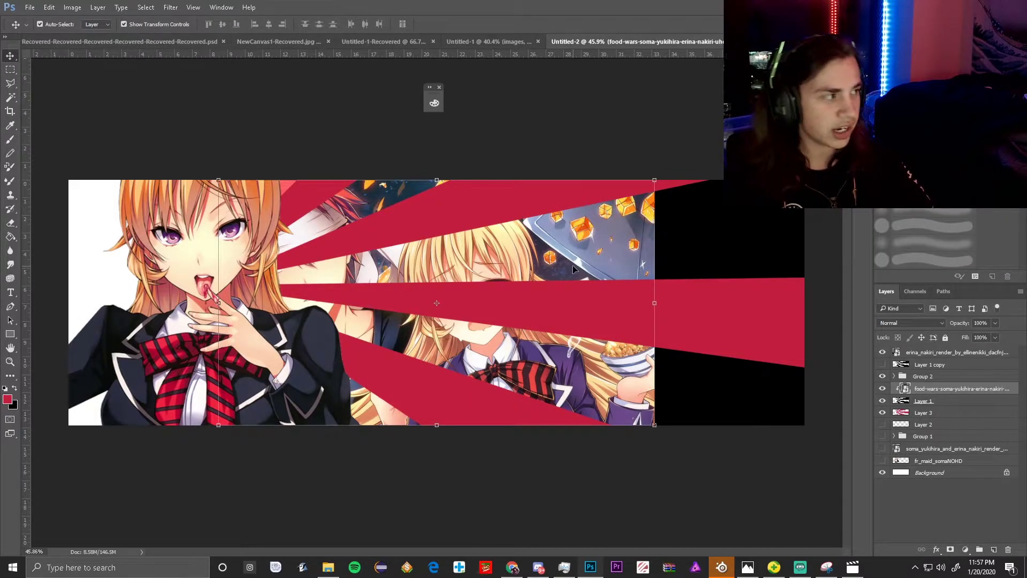
{"action": "left_click_drag", "start_coordinate": [566, 258], "coordinate": [491, 179]}
{"action": "left_click_drag", "start_coordinate": [579, 347], "coordinate": [418, 229]}
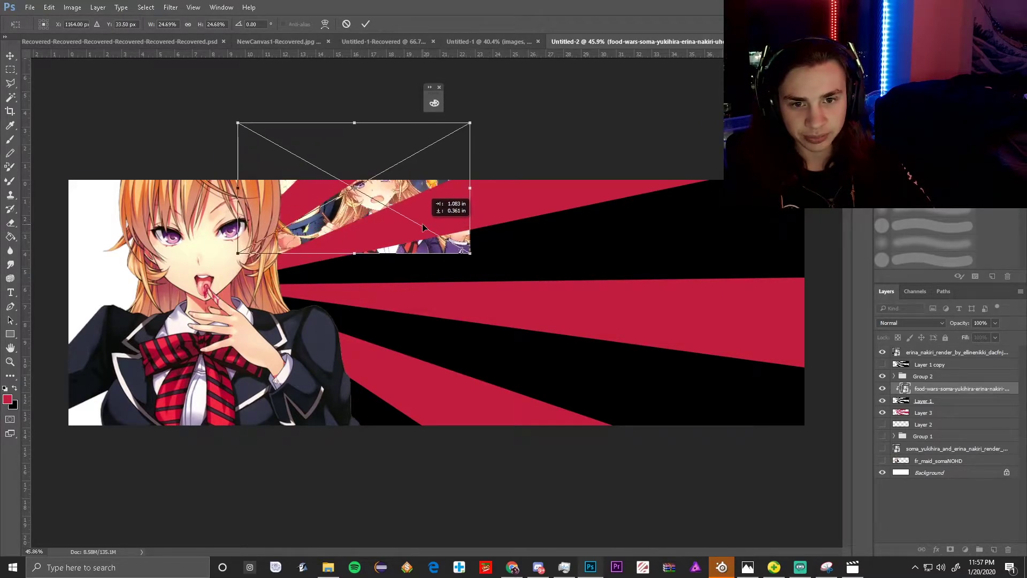
{"action": "key", "text": "Return"}
Rasterize the food-wars image, erase its overflow in the black ray below, and choose a soft round eraser brush.
{"action": "key", "text": "e"}
{"action": "left_click", "coordinate": [436, 259]}
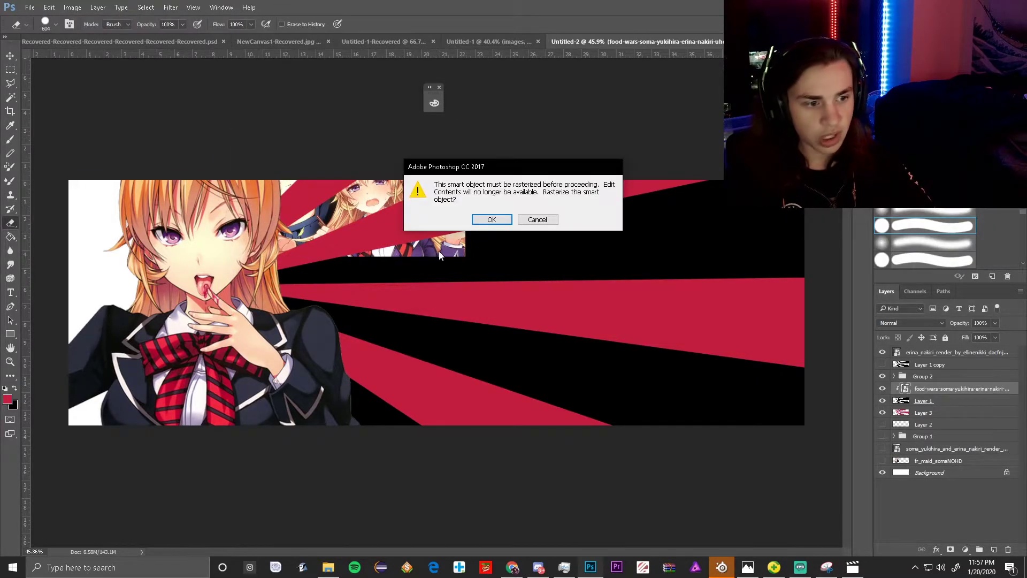
{"action": "left_click", "coordinate": [489, 220]}
{"action": "left_click_drag", "start_coordinate": [401, 268], "coordinate": [585, 297]}
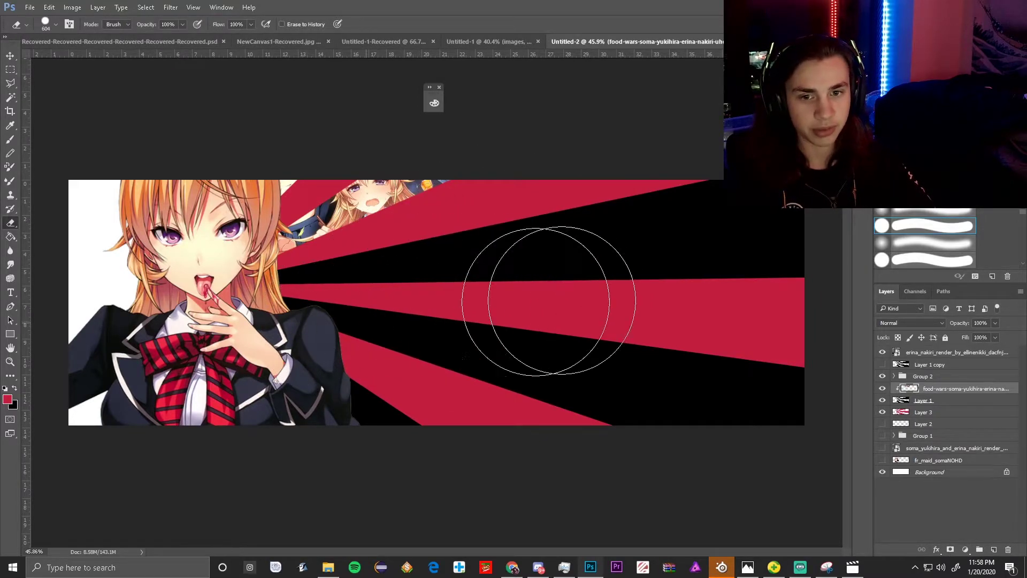
{"action": "key", "text": "ctrl+plus"}
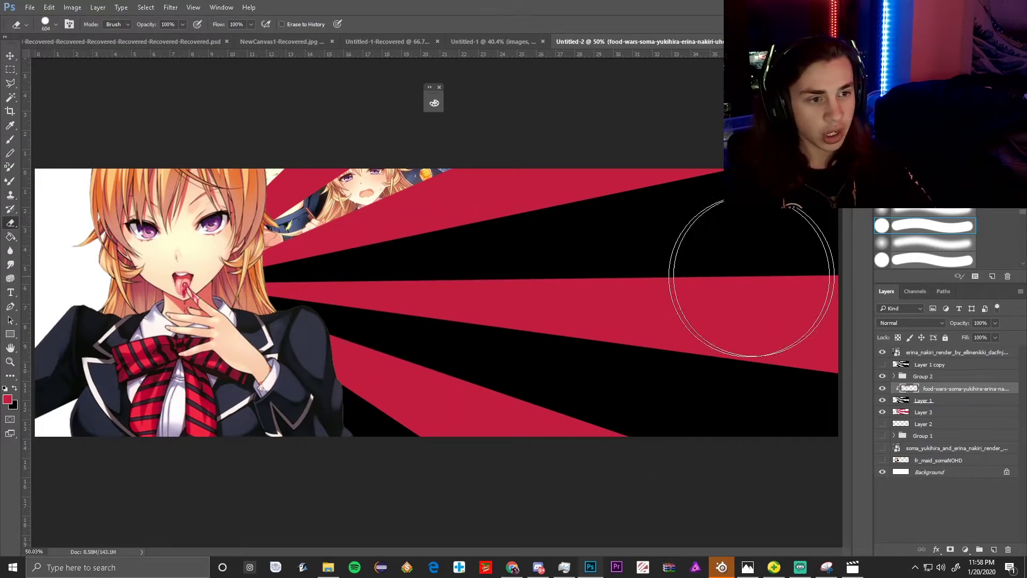
{"action": "left_click", "coordinate": [925, 243]}
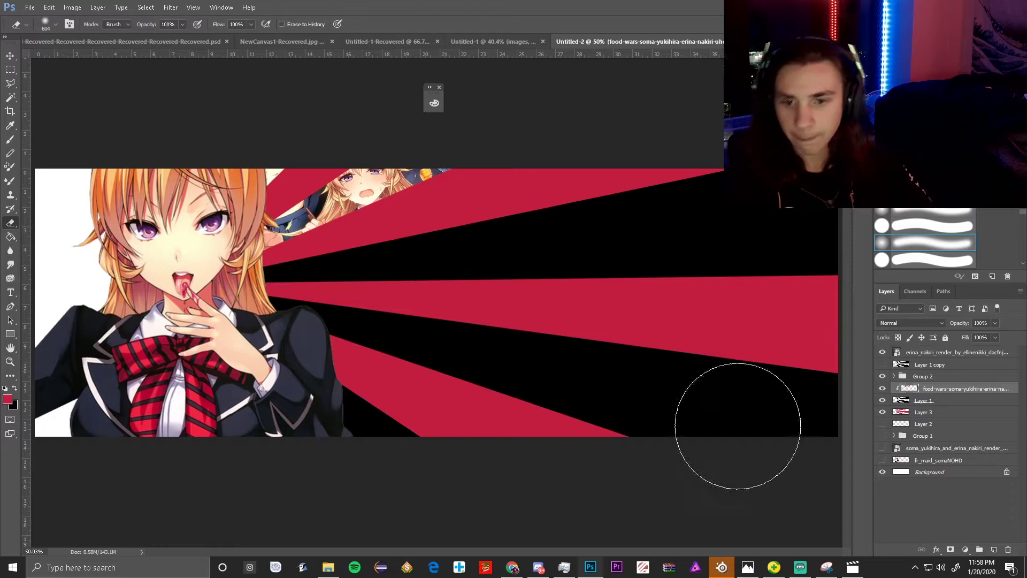
Show the Erina_reading_shōjo_manga_(anime) image from Group 2 and move it into the clipping stack directly above Layer 1.
{"action": "left_click", "coordinate": [893, 376]}
{"action": "left_click", "coordinate": [882, 438]}
{"action": "left_click", "coordinate": [882, 425]}
{"action": "left_click", "coordinate": [882, 425]}
{"action": "left_click", "coordinate": [882, 437]}
{"action": "left_click", "coordinate": [882, 438]}
{"action": "left_click", "coordinate": [883, 400]}
{"action": "left_click", "coordinate": [882, 401]}
{"action": "left_click", "coordinate": [882, 388]}
{"action": "left_click", "coordinate": [882, 389]}
{"action": "left_click", "coordinate": [882, 401]}
{"action": "left_click_drag", "start_coordinate": [957, 400], "coordinate": [957, 456]}
Scale the Erina_reading_shōjo_manga image to about 61.6% and place it at the outer end of the wide upper black ray.
{"action": "key", "text": "v"}
{"action": "left_click_drag", "start_coordinate": [503, 219], "coordinate": [705, 204]}
{"action": "scroll", "coordinate": [709, 214], "scroll_direction": "down", "scroll_amount": 4}
{"action": "left_click_drag", "start_coordinate": [697, 348], "coordinate": [630, 309]}
{"action": "left_click_drag", "start_coordinate": [596, 278], "coordinate": [698, 285]}
{"action": "left_click_drag", "start_coordinate": [734, 317], "coordinate": [701, 299]}
{"action": "left_click_drag", "start_coordinate": [668, 280], "coordinate": [671, 283]}
{"action": "scroll", "coordinate": [461, 295], "scroll_direction": "up", "scroll_amount": 3}
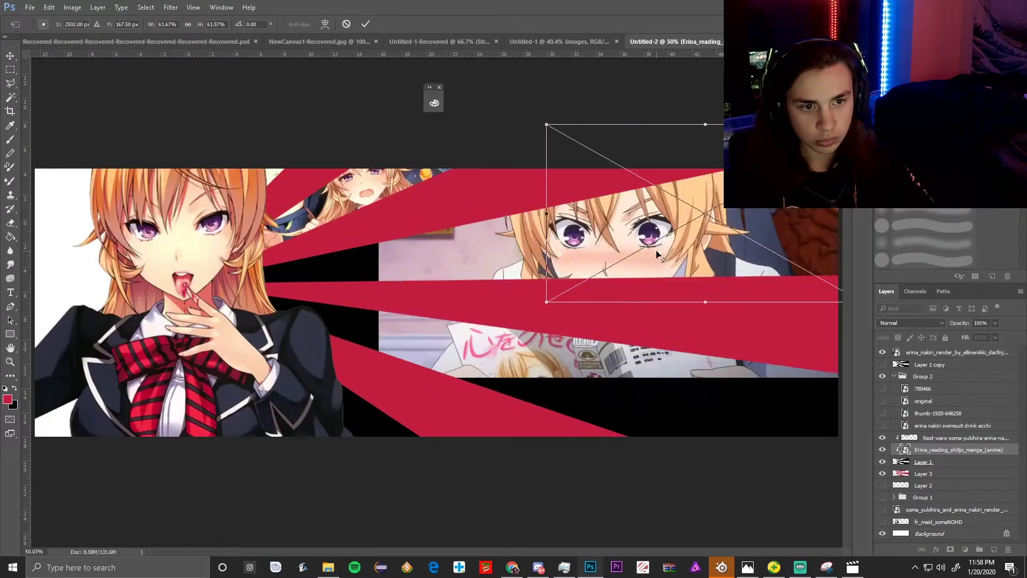
{"action": "left_click", "coordinate": [365, 24]}
Show the image named original and move it into the clipping stack directly above Layer 1.
{"action": "left_click", "coordinate": [883, 402]}
{"action": "left_click", "coordinate": [882, 390]}
{"action": "left_click", "coordinate": [882, 390]}
{"action": "left_click", "coordinate": [882, 426]}
{"action": "left_click", "coordinate": [882, 426]}
{"action": "left_click", "coordinate": [882, 413]}
{"action": "left_click", "coordinate": [882, 413]}
{"action": "left_click", "coordinate": [882, 390]}
{"action": "left_click", "coordinate": [882, 401]}
{"action": "left_click_drag", "start_coordinate": [923, 402], "coordinate": [922, 456]}
Scale, rotate and place the original image in the wide black ray beside the manga-reading image, and erase its overflow below.
{"action": "left_click_drag", "start_coordinate": [469, 370], "coordinate": [535, 308]}
{"action": "key", "text": "ctrl+t"}
{"action": "left_click_drag", "start_coordinate": [573, 345], "coordinate": [534, 324]}
{"action": "left_click_drag", "start_coordinate": [512, 303], "coordinate": [545, 341]}
{"action": "left_click_drag", "start_coordinate": [563, 362], "coordinate": [519, 337]}
{"action": "left_click_drag", "start_coordinate": [490, 310], "coordinate": [500, 332]}
{"action": "left_click_drag", "start_coordinate": [573, 343], "coordinate": [583, 375]}
{"action": "left_click_drag", "start_coordinate": [513, 300], "coordinate": [514, 294]}
{"action": "left_click_drag", "start_coordinate": [594, 327], "coordinate": [588, 314]}
{"action": "left_click", "coordinate": [366, 24]}
{"action": "key", "text": "e"}
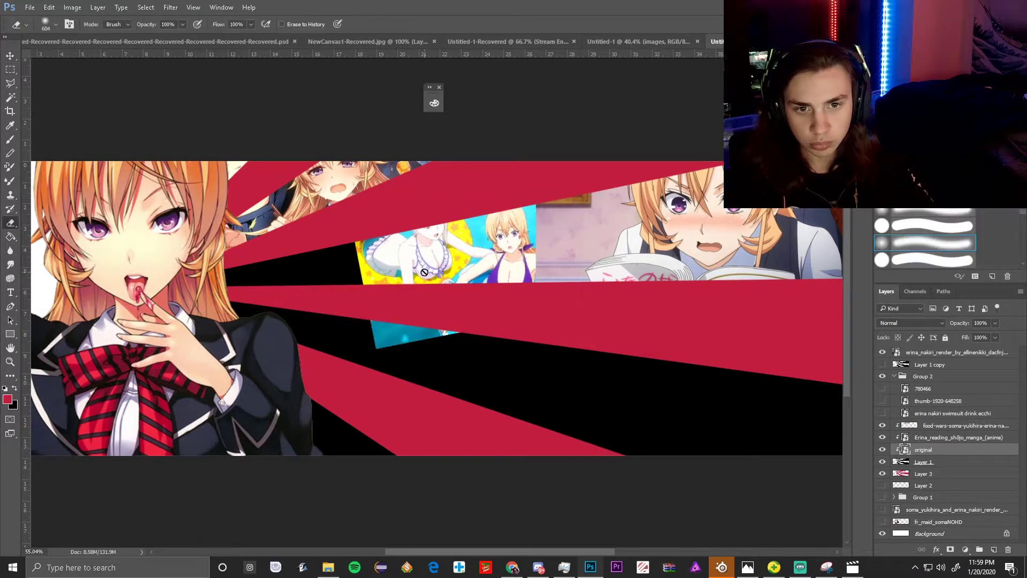
{"action": "left_click_drag", "start_coordinate": [695, 356], "coordinate": [664, 418]}
Preview the three remaining hidden images in Group 2 one after another.
{"action": "left_click", "coordinate": [882, 415]}
{"action": "left_click", "coordinate": [883, 413]}
{"action": "left_click", "coordinate": [883, 391]}
{"action": "left_click", "coordinate": [884, 392]}
{"action": "left_click", "coordinate": [883, 404]}
{"action": "left_click", "coordinate": [885, 403]}
{"action": "left_click_drag", "start_coordinate": [923, 451], "coordinate": [922, 468]}
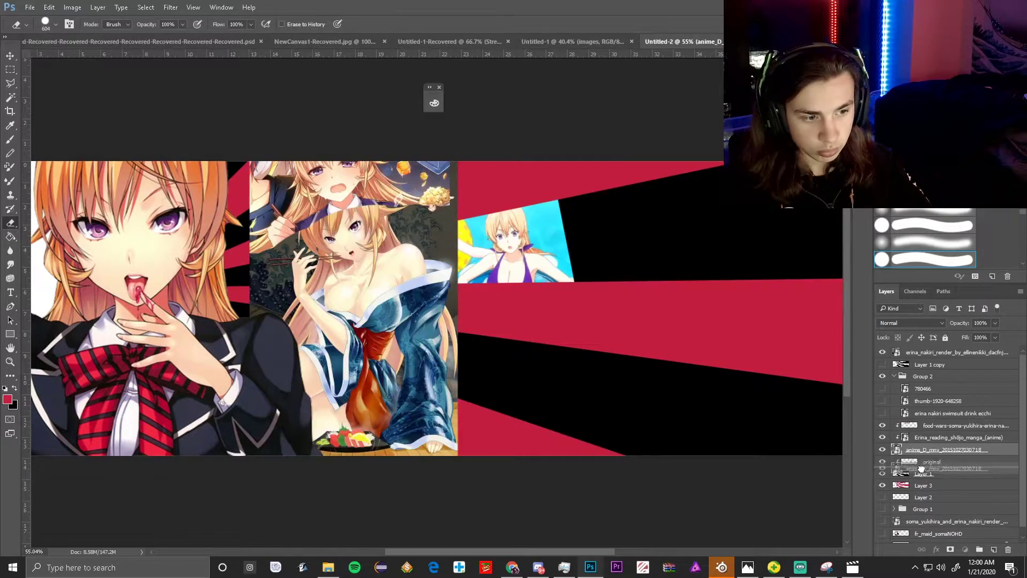
{"action": "left_click", "coordinate": [934, 438]}
{"action": "left_click", "coordinate": [936, 427], "text": "ctrl"}
{"action": "right_click", "coordinate": [938, 428]}
{"action": "left_click", "coordinate": [878, 306]}
{"action": "left_click", "coordinate": [926, 459]}
{"action": "key", "text": "ctrl+t"}
{"action": "left_click_drag", "start_coordinate": [312, 328], "coordinate": [356, 379]}
{"action": "left_click_drag", "start_coordinate": [383, 416], "coordinate": [347, 366]}
{"action": "left_click_drag", "start_coordinate": [337, 348], "coordinate": [383, 358]}
{"action": "left_click_drag", "start_coordinate": [355, 334], "coordinate": [371, 351]}
{"action": "left_click", "coordinate": [366, 25]}
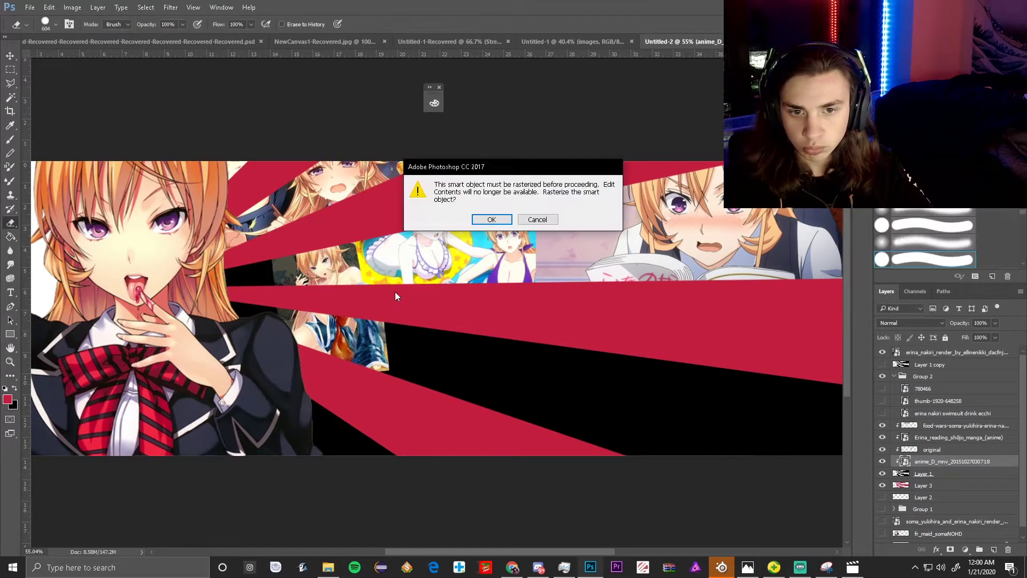
{"action": "left_click", "coordinate": [491, 220]}
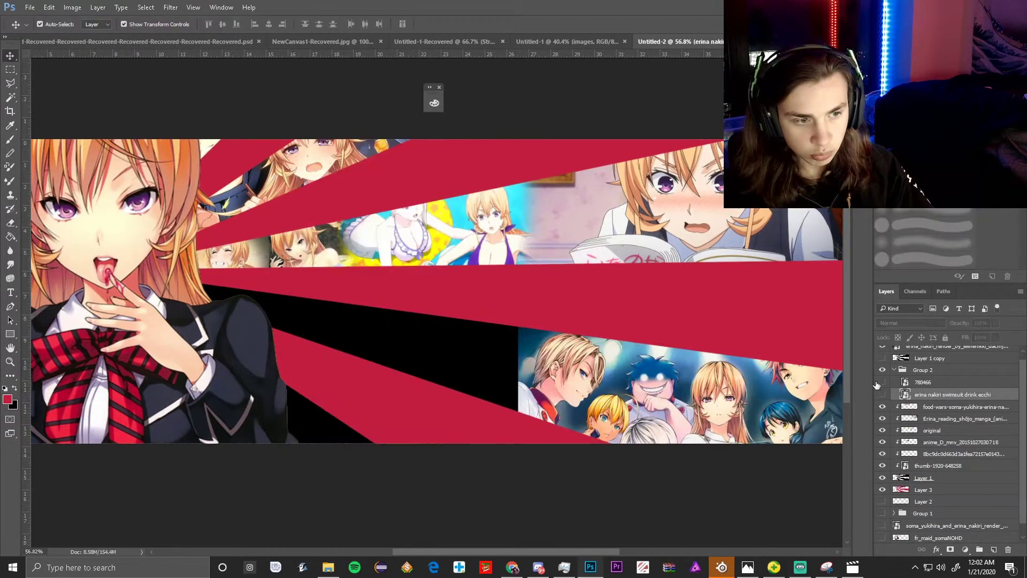
{"action": "left_click", "coordinate": [881, 383]}
{"action": "left_click_drag", "start_coordinate": [939, 384], "coordinate": [939, 470]}
{"action": "left_click_drag", "start_coordinate": [649, 470], "coordinate": [546, 334]}
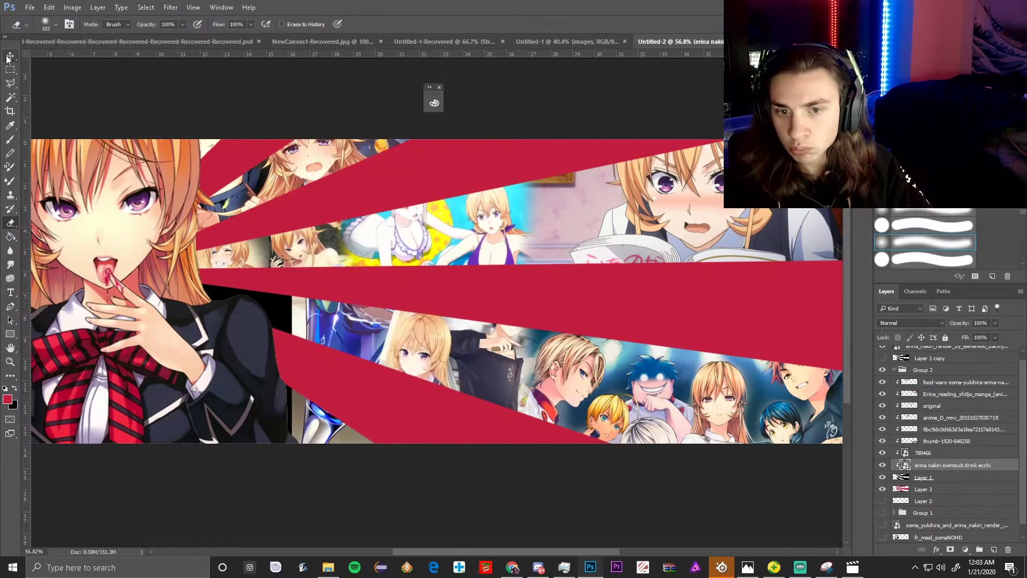
Scale down the erina nakiri swimsuit drink ecchi image and place it in the lower black ray between the character and the 780466 image.
{"action": "left_click_drag", "start_coordinate": [270, 492], "coordinate": [251, 440]}
{"action": "left_click_drag", "start_coordinate": [413, 551], "coordinate": [384, 552]}
{"action": "left_click_drag", "start_coordinate": [440, 343], "coordinate": [433, 320]}
{"action": "left_click_drag", "start_coordinate": [505, 216], "coordinate": [466, 272]}
{"action": "left_click_drag", "start_coordinate": [408, 332], "coordinate": [452, 333]}
{"action": "key", "text": "Return"}
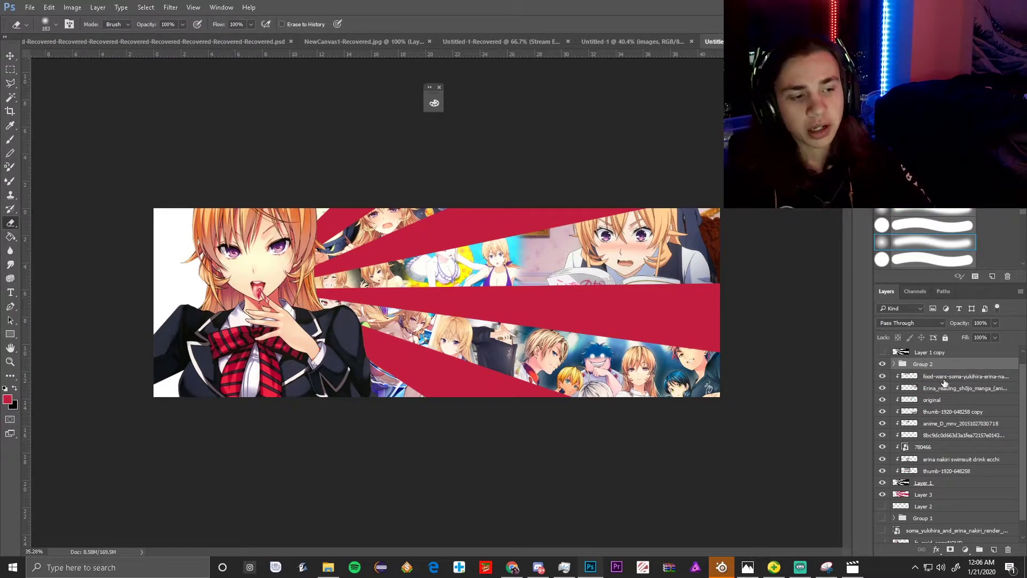
Show Layer 1 copy above the clipped images and open its layer style settings.
{"action": "scroll", "coordinate": [913, 389], "scroll_direction": "up", "scroll_amount": 1}
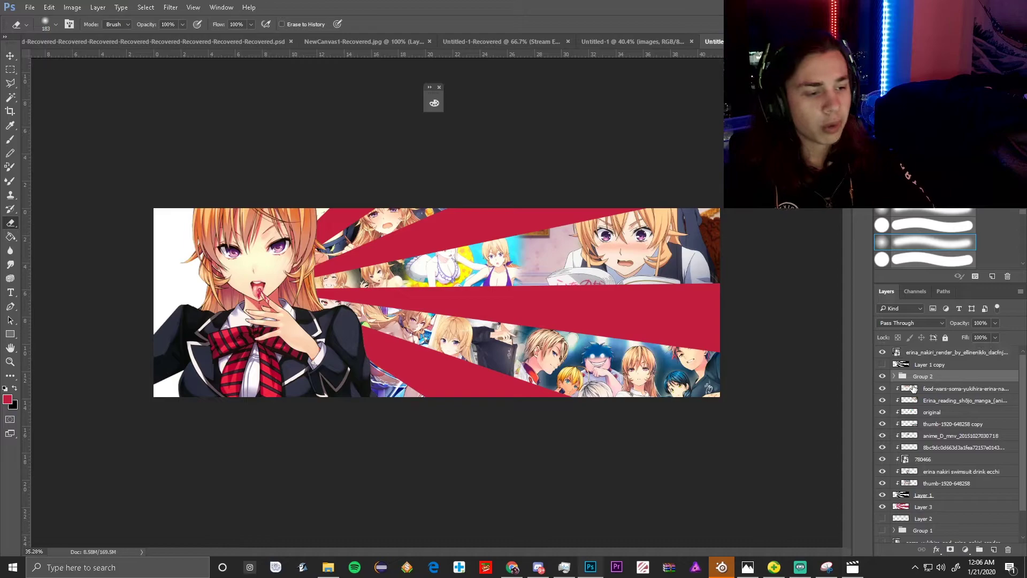
{"action": "left_click", "coordinate": [883, 365]}
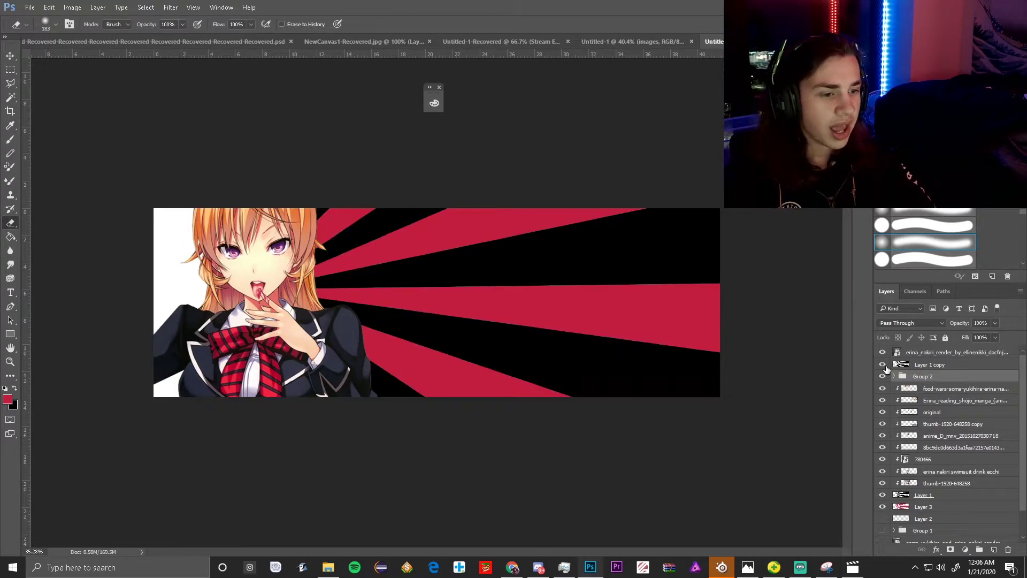
{"action": "right_click", "coordinate": [915, 367]}
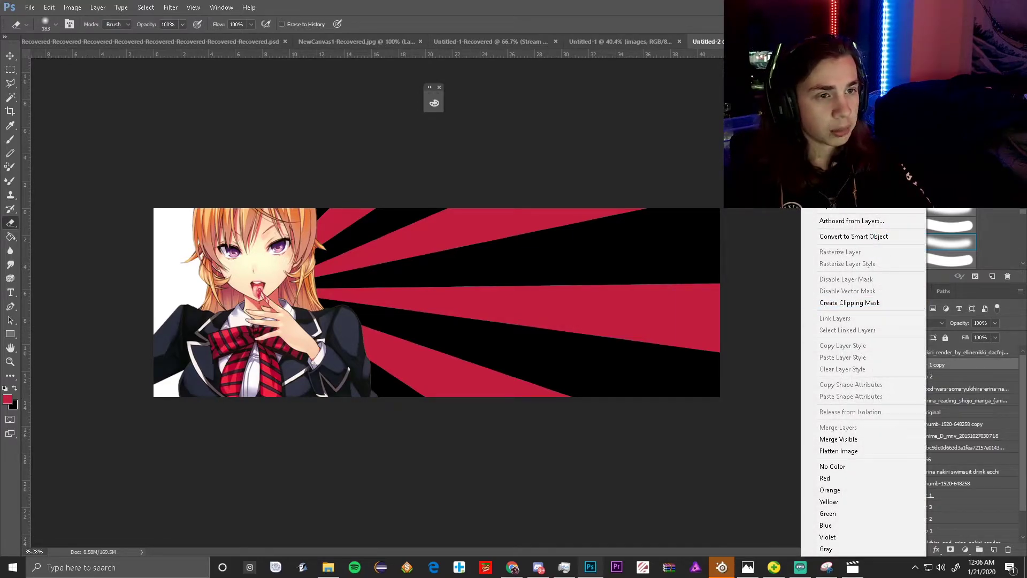
{"action": "key", "text": "Escape"}
{"action": "key", "text": "h"}
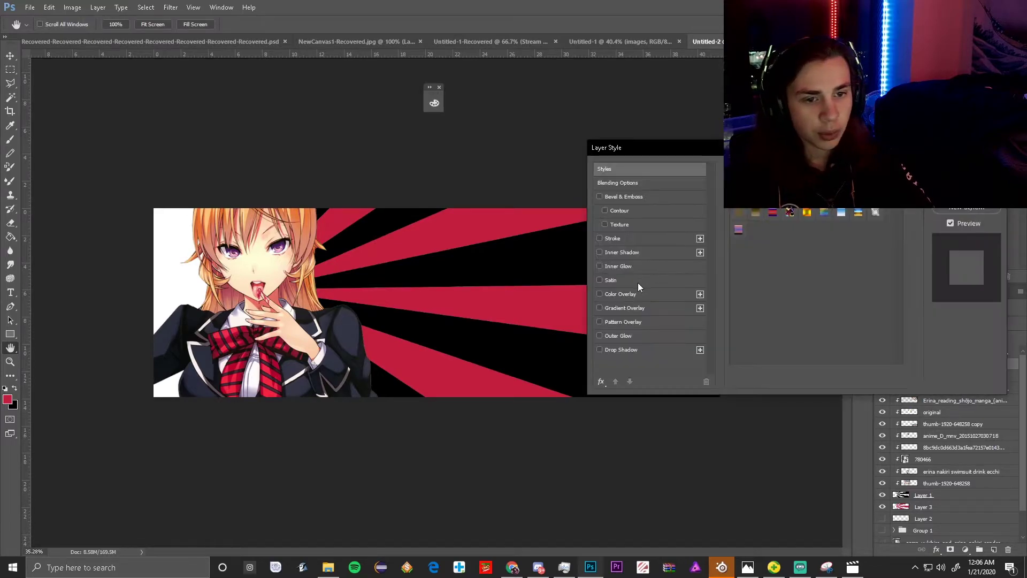
Add a color overlay of e82342, sampled from the character's red bow, to Layer 1 copy and lower the layer's opacity to under half.
{"action": "left_click", "coordinate": [600, 294]}
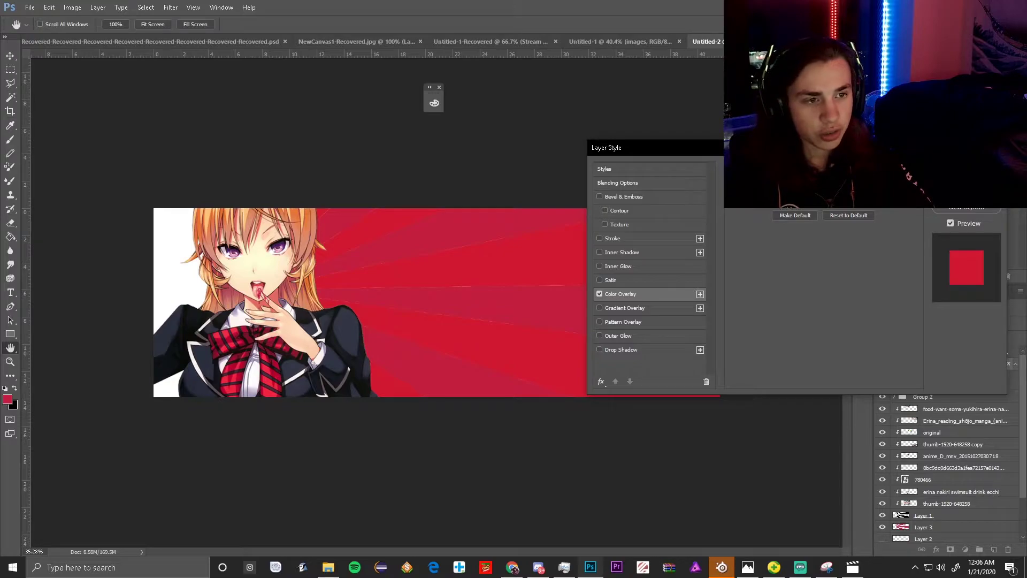
{"action": "left_click_drag", "start_coordinate": [642, 147], "coordinate": [697, 138]}
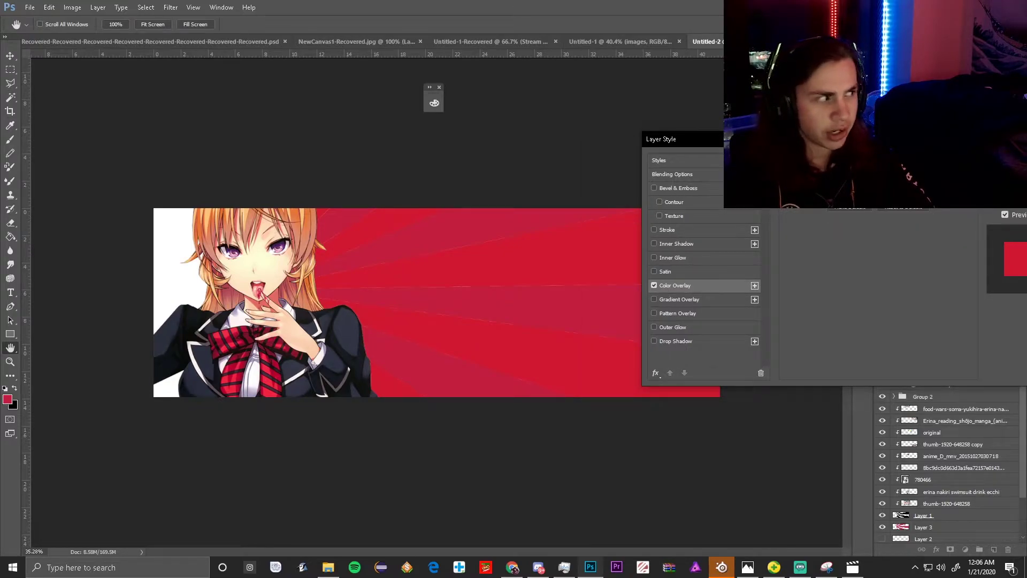
{"action": "left_click", "coordinate": [905, 180]}
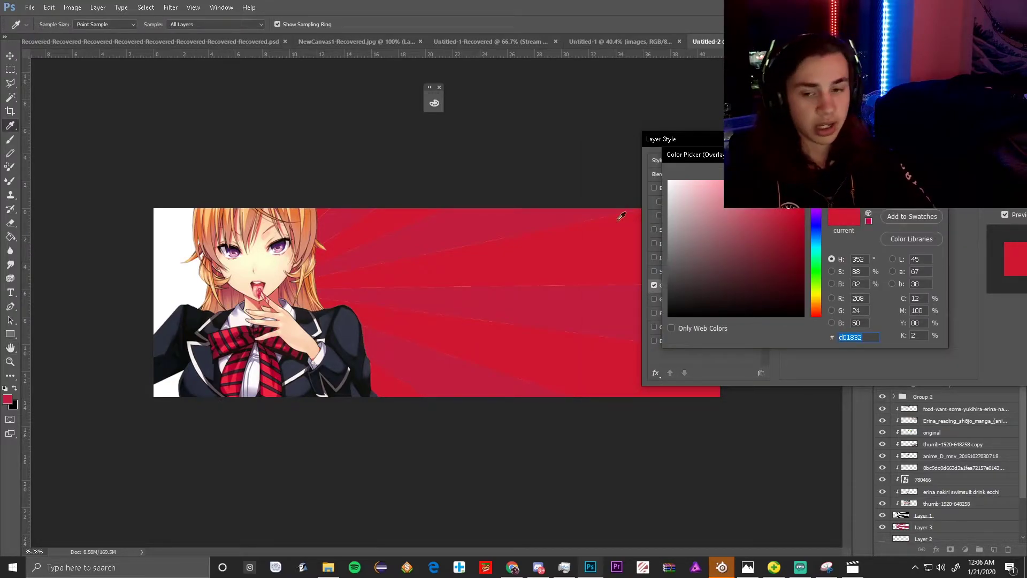
{"action": "left_click", "coordinate": [227, 370]}
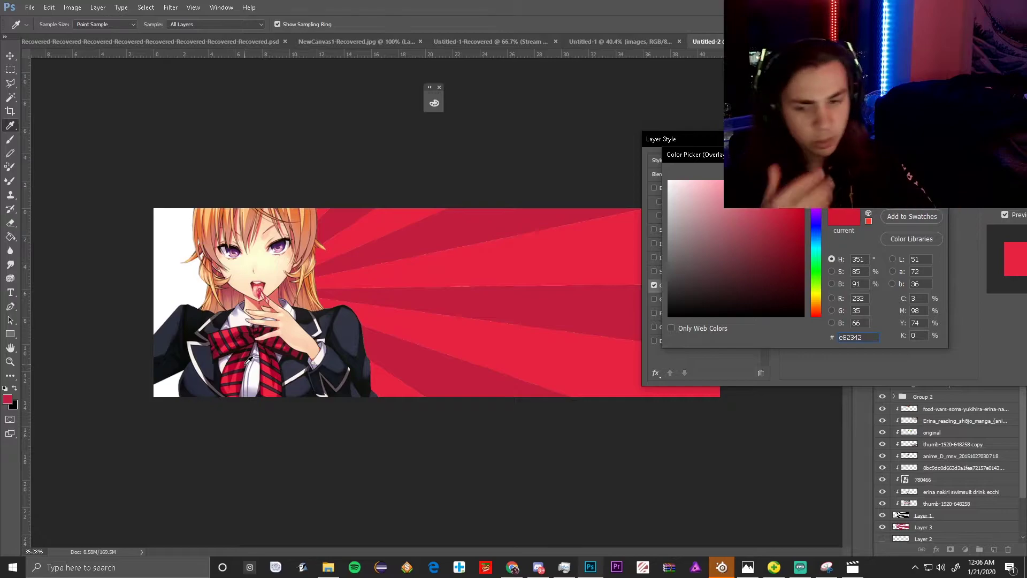
{"action": "key", "text": "Return"}
{"action": "key", "text": "space"}
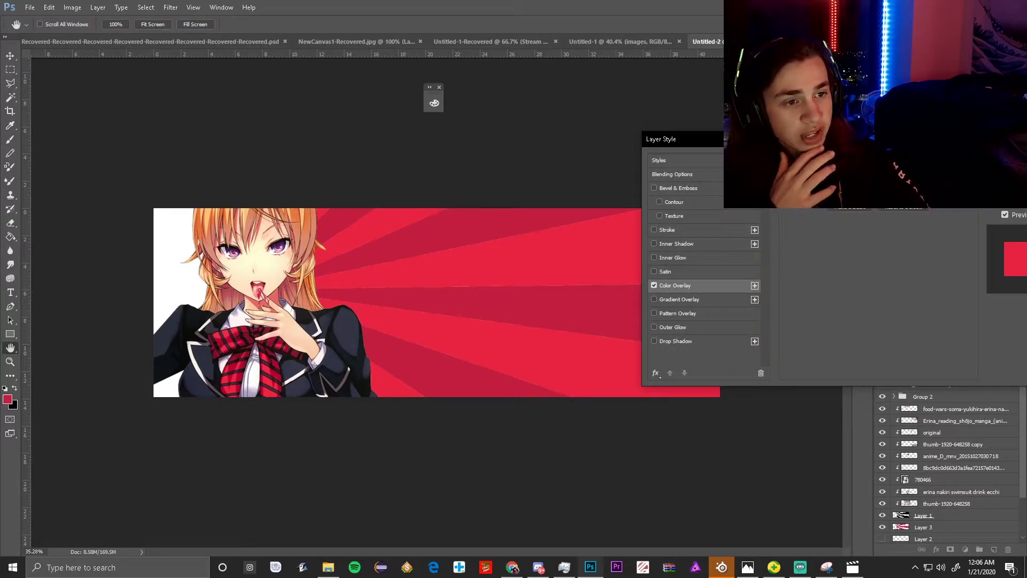
{"action": "left_click", "coordinate": [866, 179]}
{"action": "left_click", "coordinate": [865, 180]}
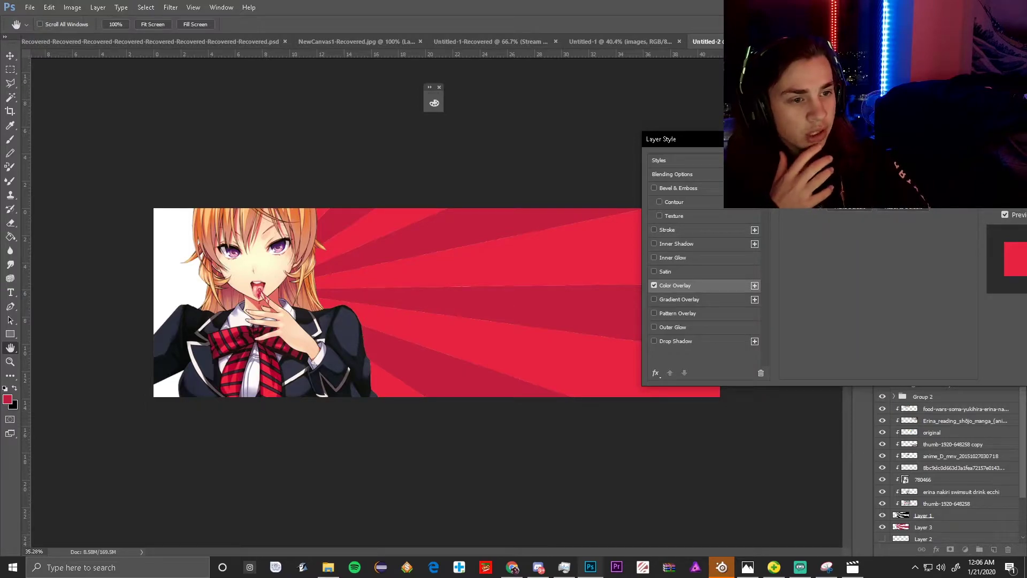
{"action": "key", "text": "Return"}
{"action": "left_click", "coordinate": [995, 323]}
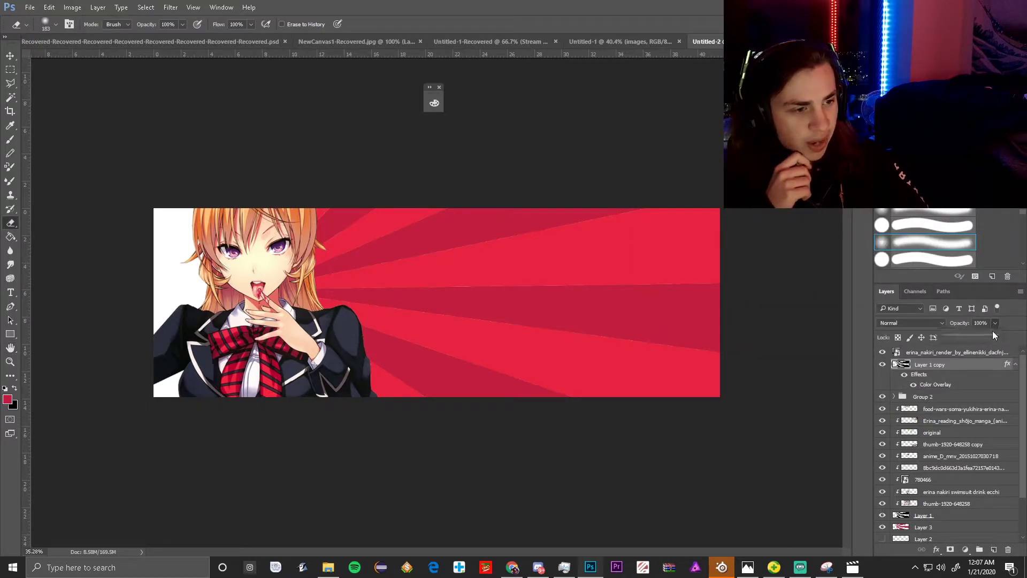
{"action": "left_click", "coordinate": [966, 337]}
Duplicate Layer 3, hide the copy, and select the original Layer 3.
{"action": "key", "text": "t"}
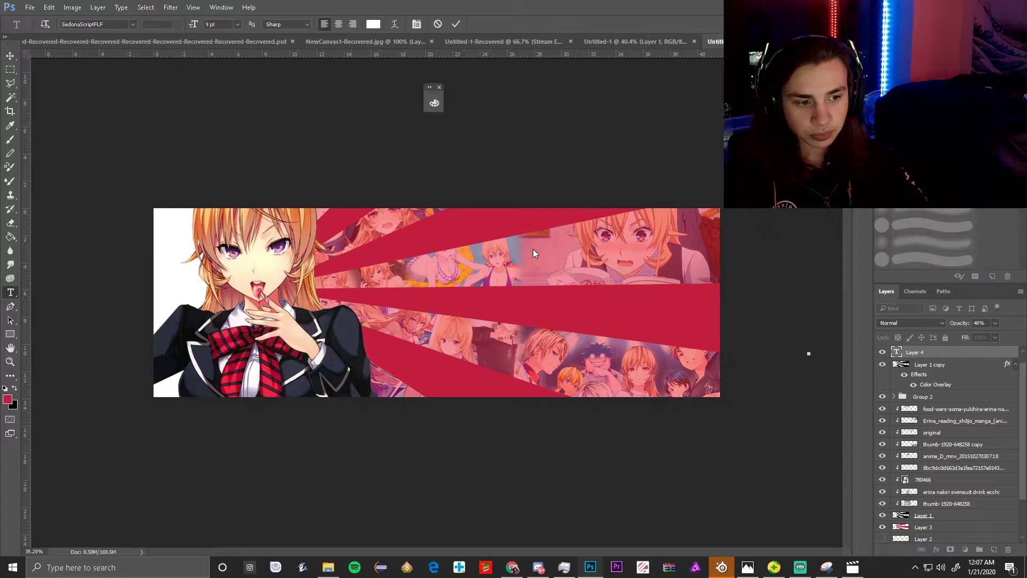
{"action": "scroll", "coordinate": [920, 444], "scroll_direction": "down", "scroll_amount": 3}
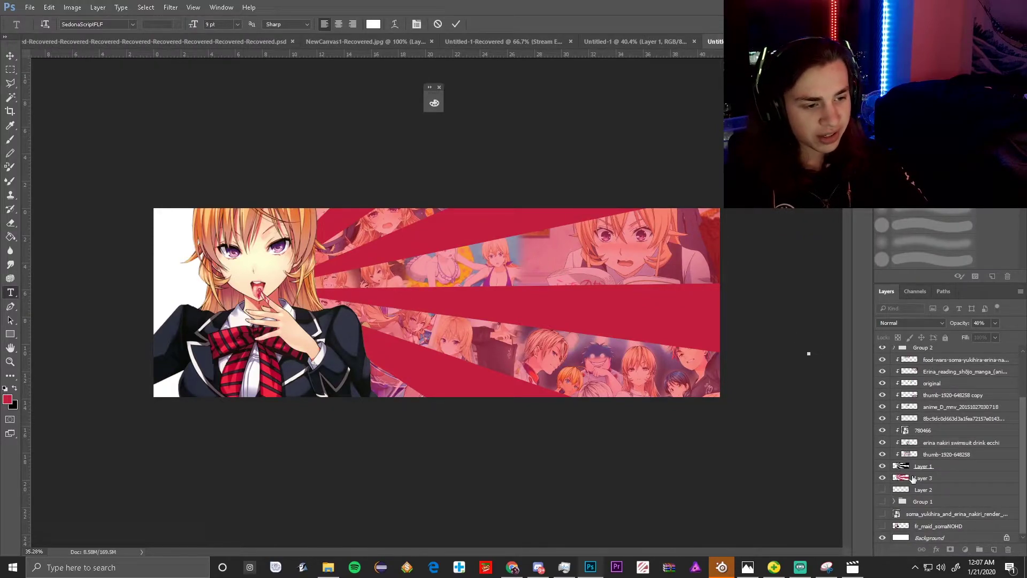
{"action": "left_click", "coordinate": [908, 479]}
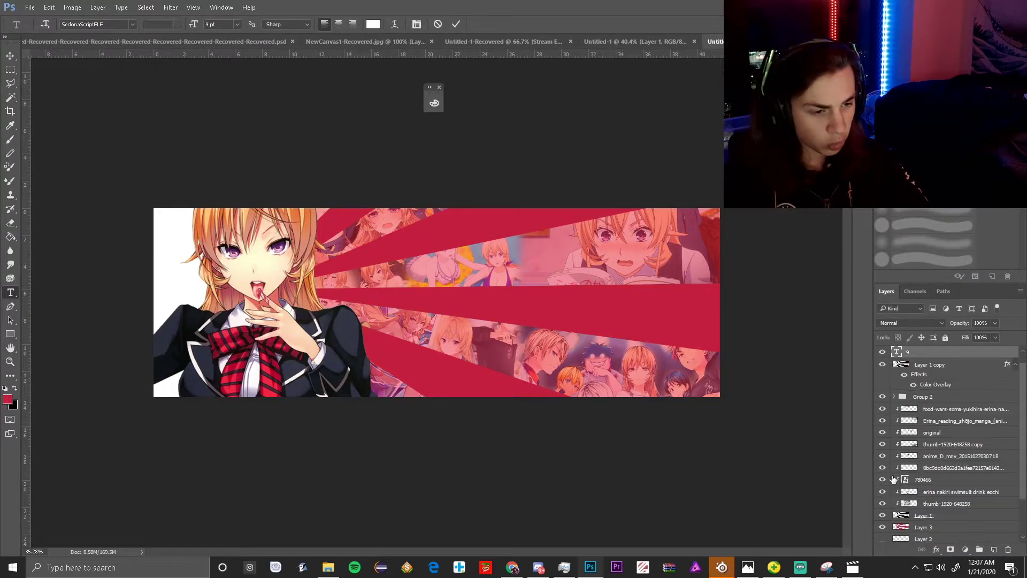
{"action": "left_click", "coordinate": [921, 528]}
{"action": "left_click", "coordinate": [881, 528]}
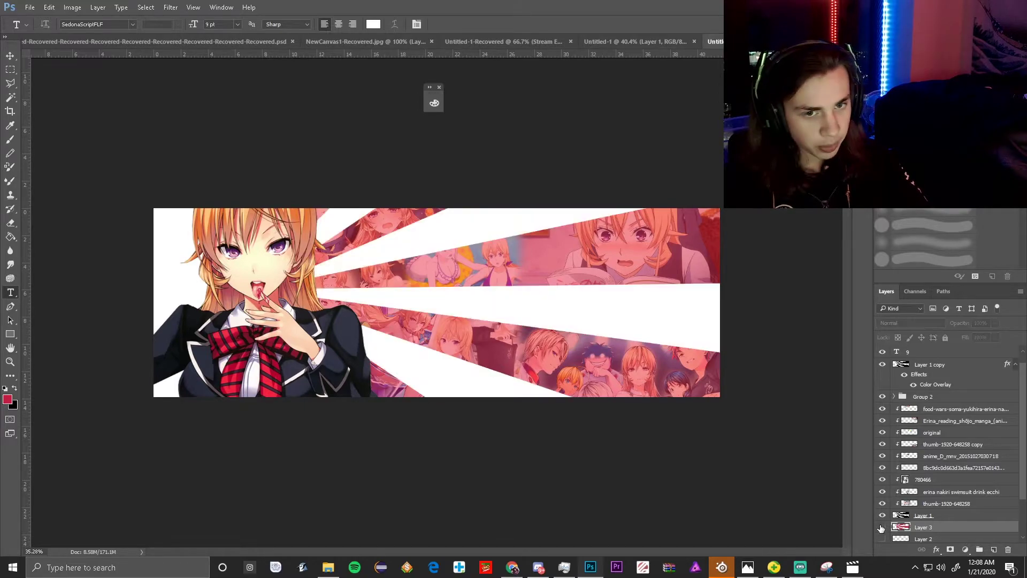
{"action": "left_click", "coordinate": [882, 528]}
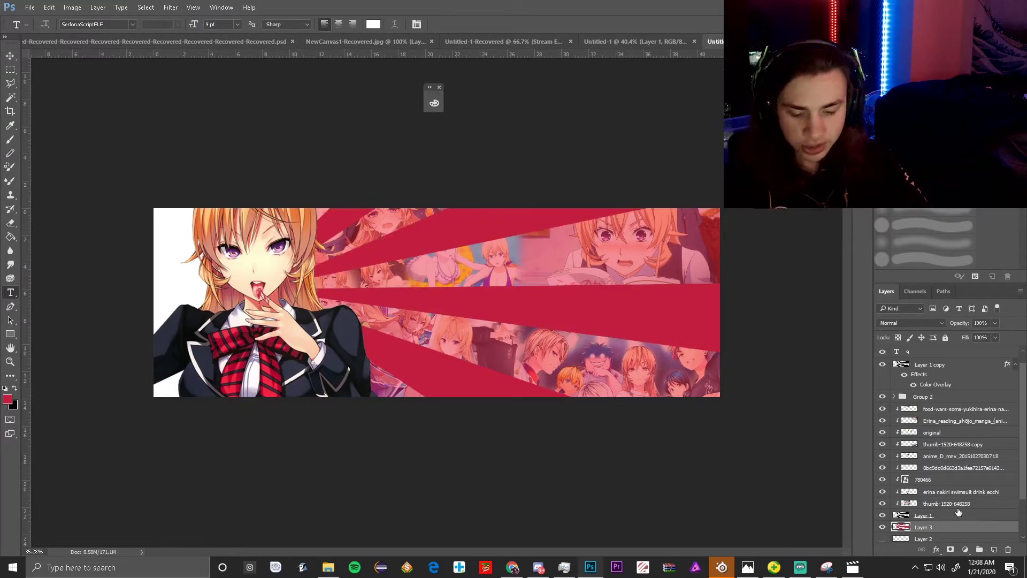
{"action": "key", "text": "ctrl+j"}
{"action": "scroll", "coordinate": [947, 482], "scroll_direction": "down", "scroll_amount": 3}
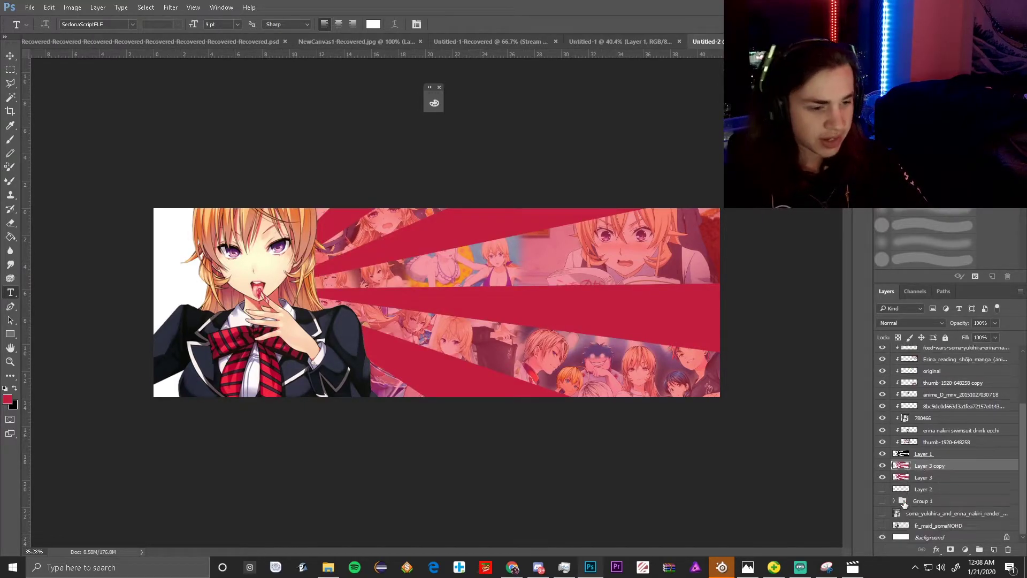
{"action": "left_click", "coordinate": [882, 466]}
{"action": "left_click", "coordinate": [933, 478]}
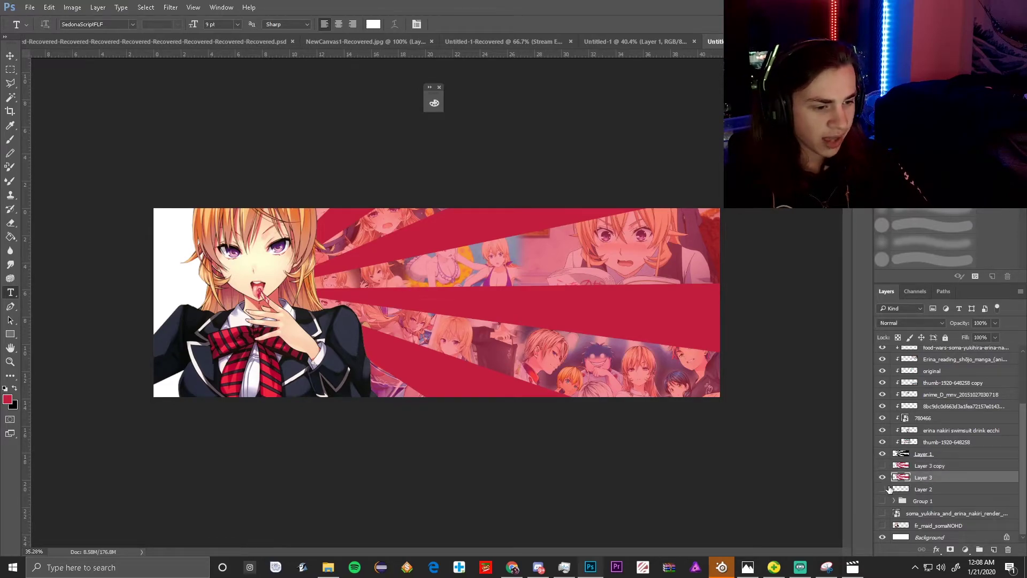
Move Group 1 directly above Layer 3, make it visible, and expand it to access its images.
{"action": "left_click_drag", "start_coordinate": [914, 505], "coordinate": [903, 477]}
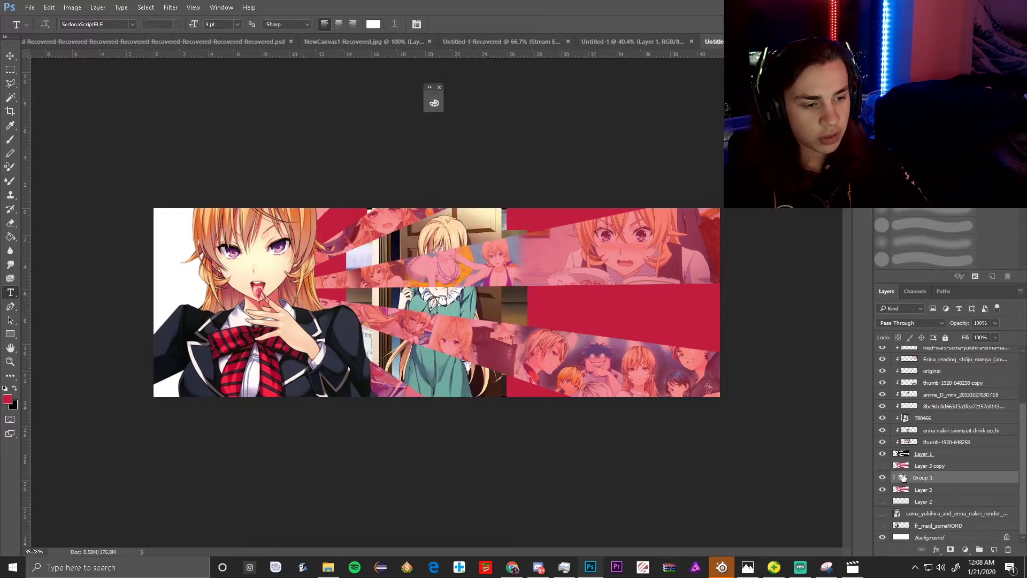
{"action": "left_click", "coordinate": [894, 477]}
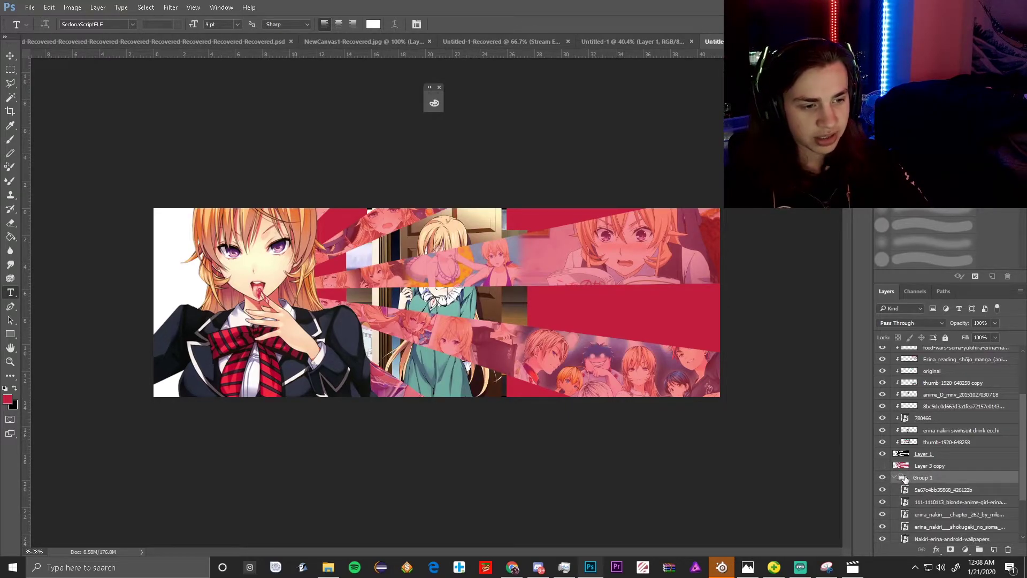
{"action": "scroll", "coordinate": [933, 480], "scroll_direction": "down", "scroll_amount": 3}
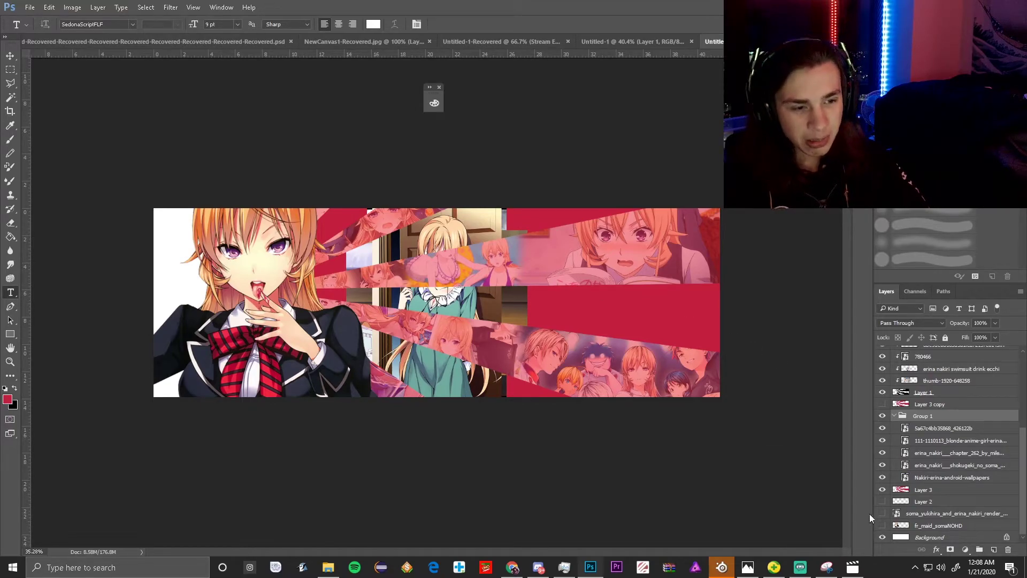
{"action": "left_click", "coordinate": [10, 55]}
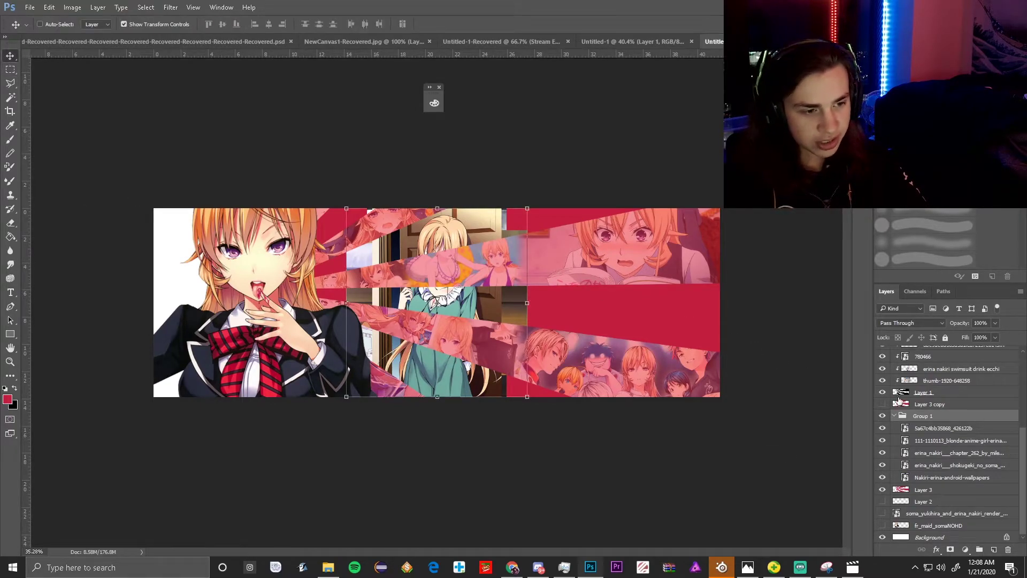
Hide the other images in Group 1 and move Nakiri-erina-android-wallpapers out of the group to directly above Layer 3.
{"action": "left_click", "coordinate": [923, 477]}
{"action": "left_click_drag", "start_coordinate": [882, 467], "coordinate": [882, 427]}
{"action": "left_click_drag", "start_coordinate": [933, 480], "coordinate": [917, 410]}
{"action": "left_click", "coordinate": [894, 428]}
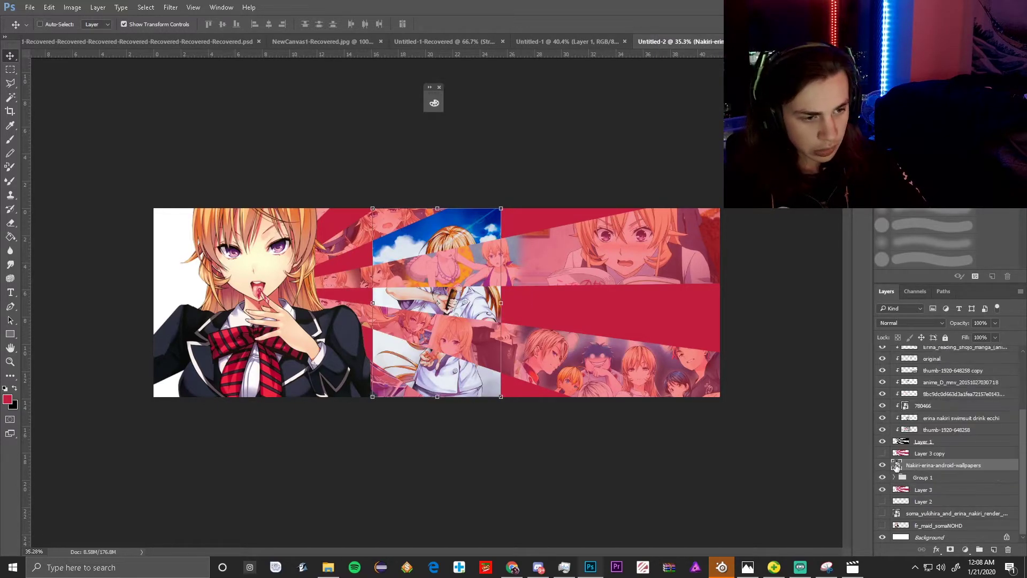
{"action": "mouse_move", "coordinate": [930, 469]}
{"action": "left_mouse_down"}
{"action": "mouse_move", "coordinate": [898, 481]}
{"action": "mouse_move", "coordinate": [918, 483]}
{"action": "left_mouse_up"}
Clip the Nakiri-erina-android-wallpapers image to Layer 3 and position it in the red rays beside the character.
{"action": "right_click", "coordinate": [919, 480]}
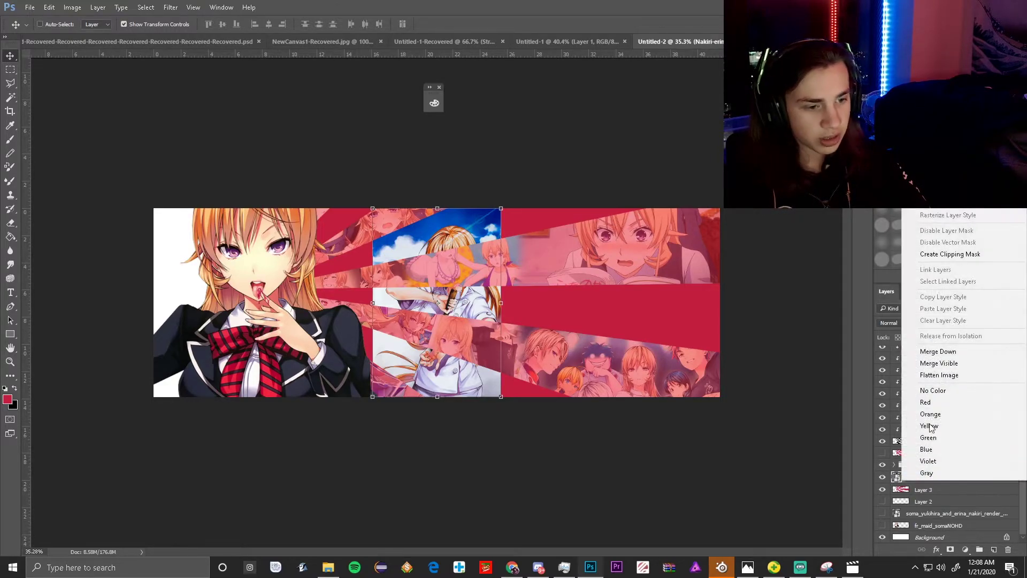
{"action": "left_click", "coordinate": [950, 254]}
{"action": "left_click_drag", "start_coordinate": [455, 310], "coordinate": [371, 293]}
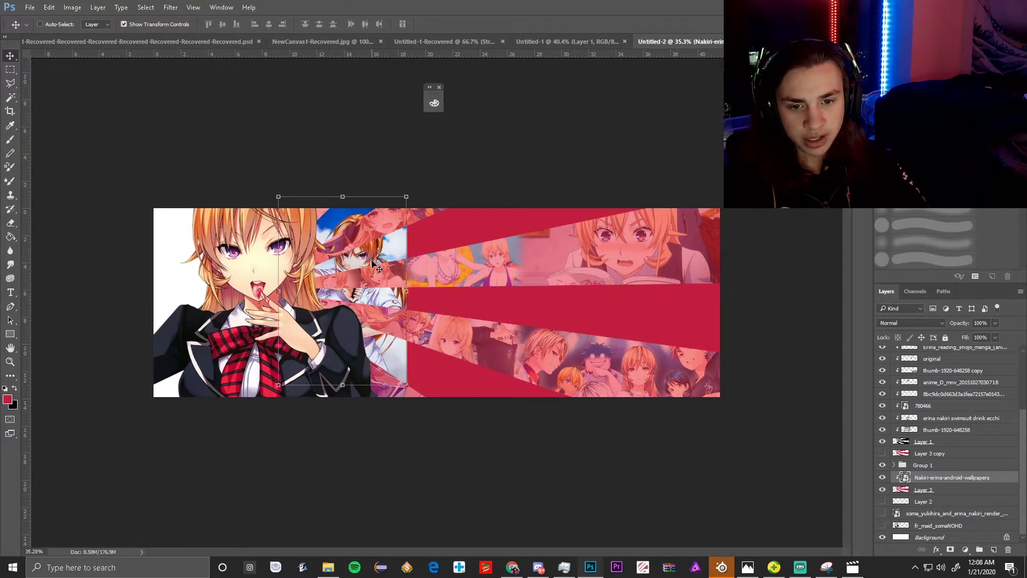
Show the 5a67c4bb35868_426122b image, clip it directly above Layer 3, and enlarge it to fill the middle of the red rays.
{"action": "left_click", "coordinate": [895, 466]}
{"action": "scroll", "coordinate": [888, 481], "scroll_direction": "down", "scroll_amount": 1}
{"action": "left_click", "coordinate": [883, 490]}
{"action": "left_click", "coordinate": [882, 489]}
{"action": "left_click", "coordinate": [883, 452]}
{"action": "left_click_drag", "start_coordinate": [930, 453], "coordinate": [928, 435]}
{"action": "left_click", "coordinate": [894, 453]}
{"action": "left_click_drag", "start_coordinate": [924, 454], "coordinate": [922, 483]}
{"action": "left_click_drag", "start_coordinate": [523, 366], "coordinate": [578, 425]}
{"action": "key", "text": "Escape"}
{"action": "left_click", "coordinate": [931, 466]}
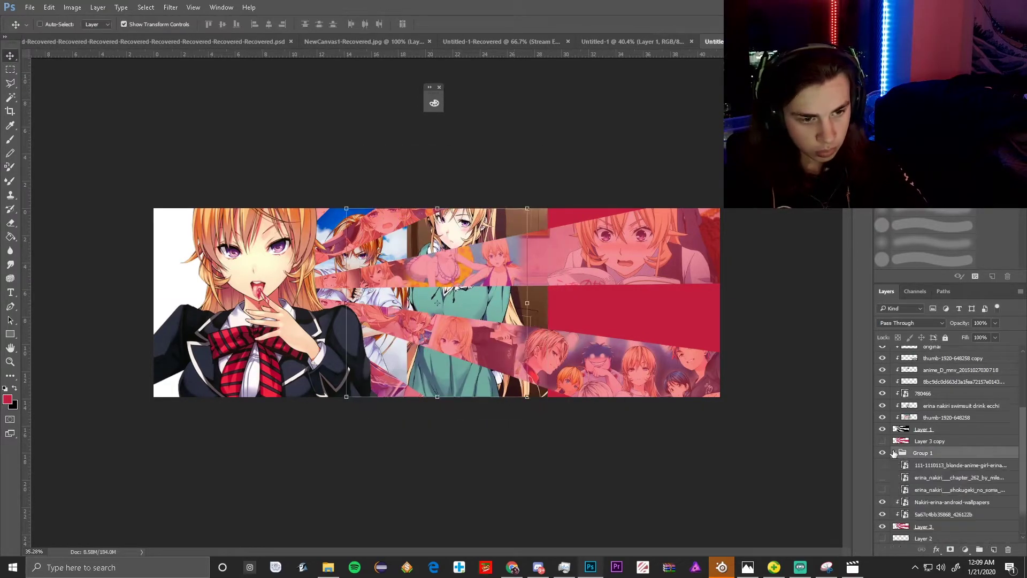
{"action": "left_click", "coordinate": [928, 514]}
{"action": "left_click", "coordinate": [883, 477]}
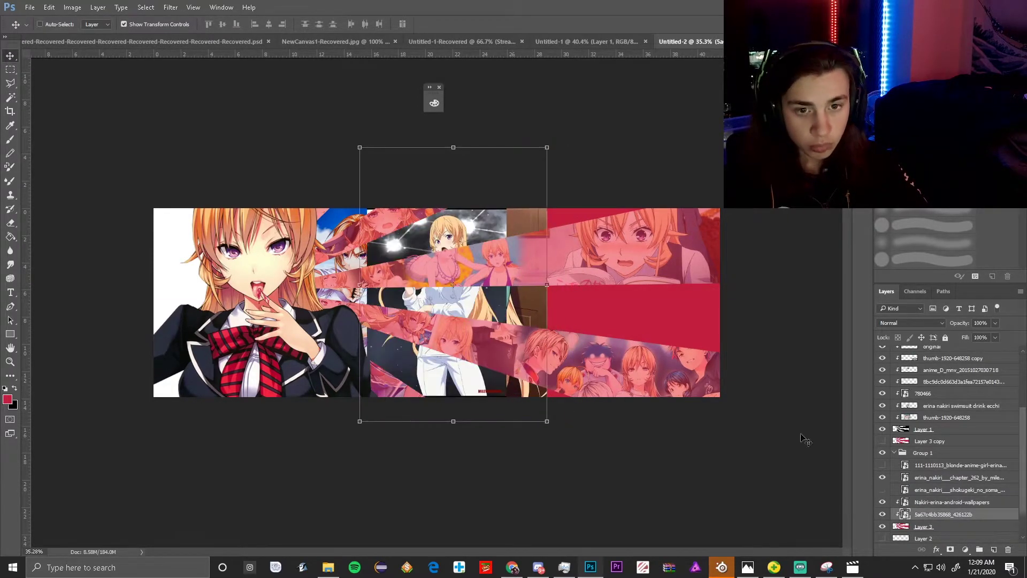
{"action": "left_click", "coordinate": [883, 477]}
{"action": "left_click", "coordinate": [931, 465]}
{"action": "left_click", "coordinate": [882, 465]}
{"action": "left_click_drag", "start_coordinate": [931, 465], "coordinate": [930, 520]}
{"action": "key", "text": "ctrl+t"}
{"action": "left_click_drag", "start_coordinate": [613, 348], "coordinate": [629, 358]}
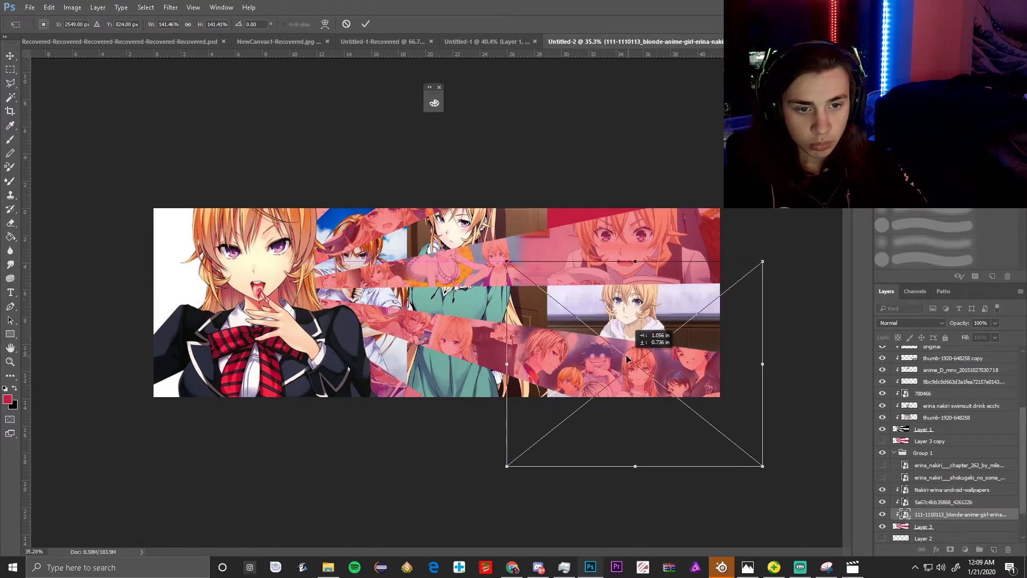
{"action": "key", "text": "Return"}
Show the erina_nakiri__chapter_262 image, clip it directly above Layer 3, and place it in the upper red ray behind the other images.
{"action": "left_click", "coordinate": [882, 465]}
{"action": "left_click_drag", "start_coordinate": [931, 464], "coordinate": [930, 520]}
{"action": "mouse_move", "coordinate": [752, 264]}
{"action": "left_mouse_down"}
{"action": "mouse_move", "coordinate": [613, 295]}
{"action": "mouse_move", "coordinate": [536, 286]}
{"action": "mouse_move", "coordinate": [574, 285]}
{"action": "mouse_move", "coordinate": [561, 285]}
{"action": "left_mouse_up"}
{"action": "key", "text": "ctrl+t"}
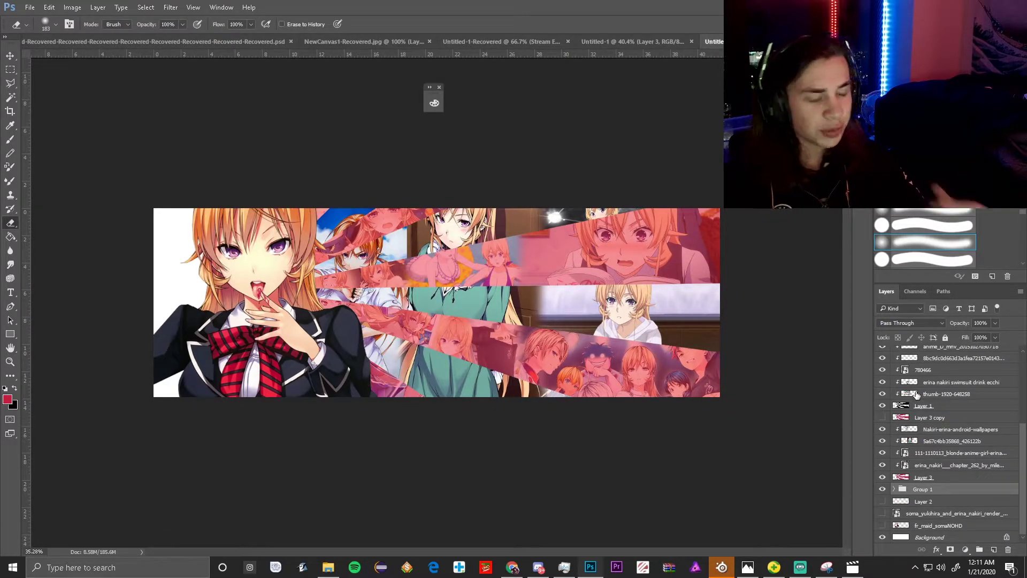
Show Layer 3 copy, give it a white (ffffff) Color Overlay, and lower the layer's opacity to 67%.
{"action": "left_click", "coordinate": [882, 417]}
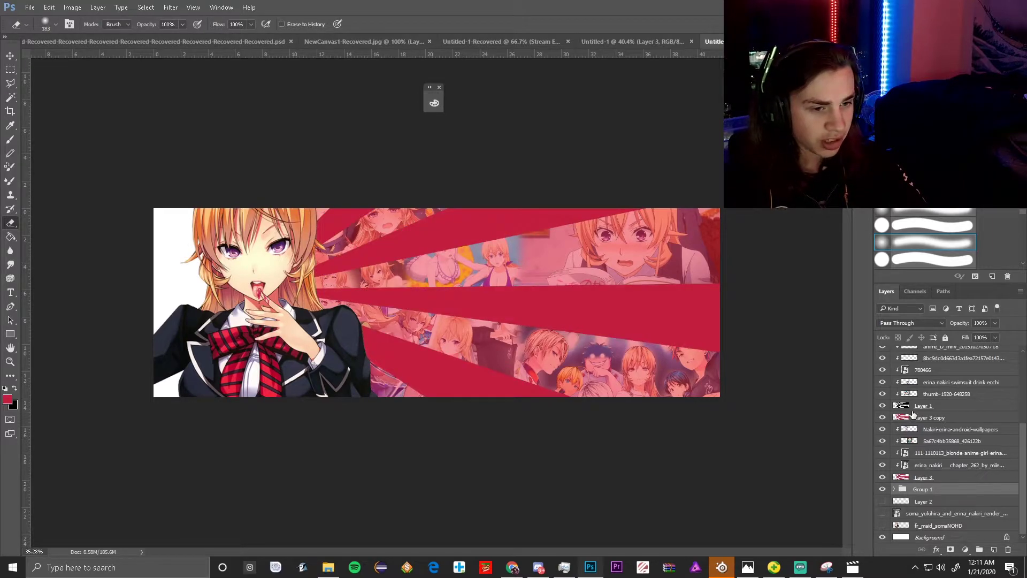
{"action": "right_click", "coordinate": [919, 420]}
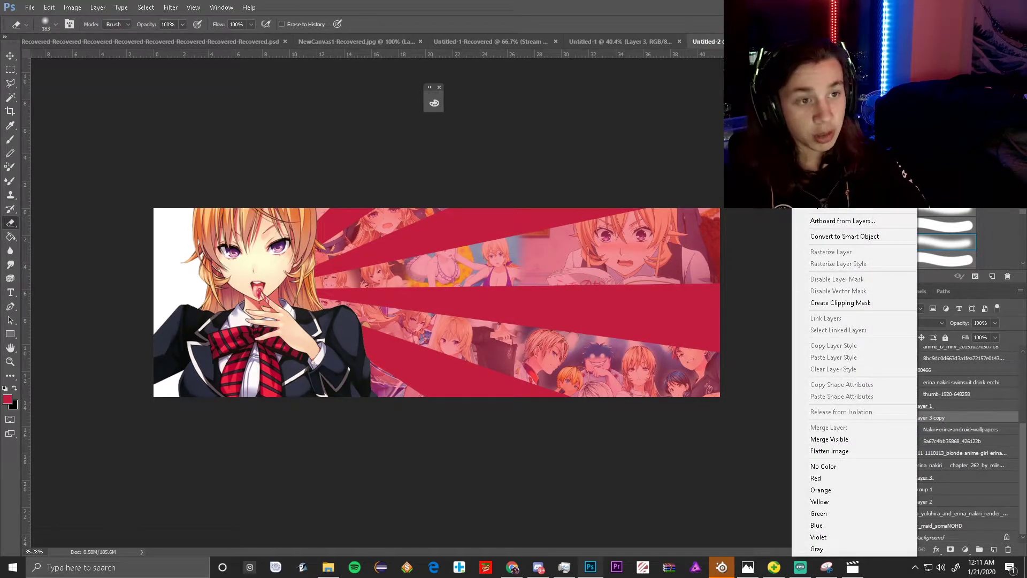
{"action": "left_click", "coordinate": [834, 115]}
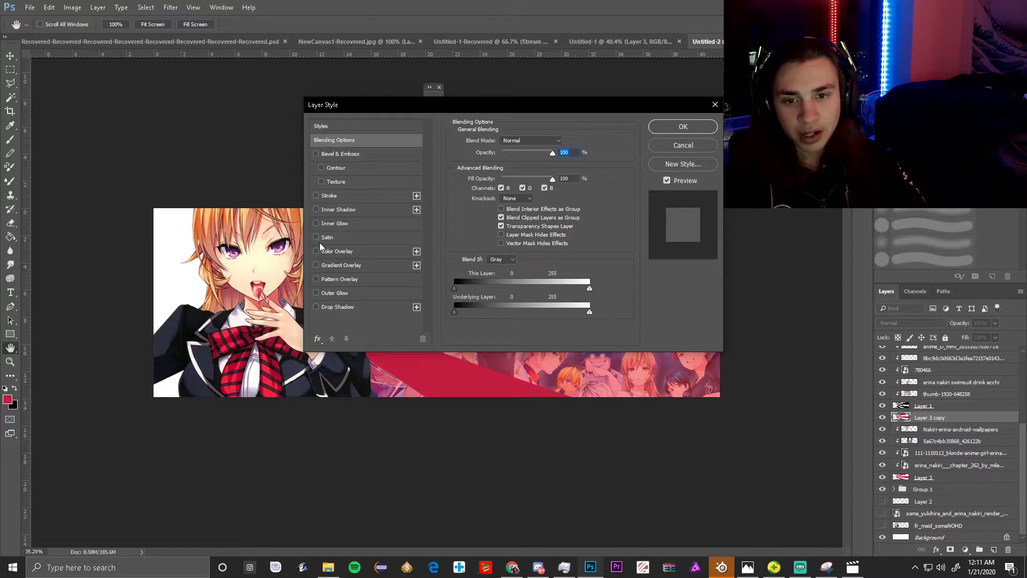
{"action": "left_click", "coordinate": [322, 249]}
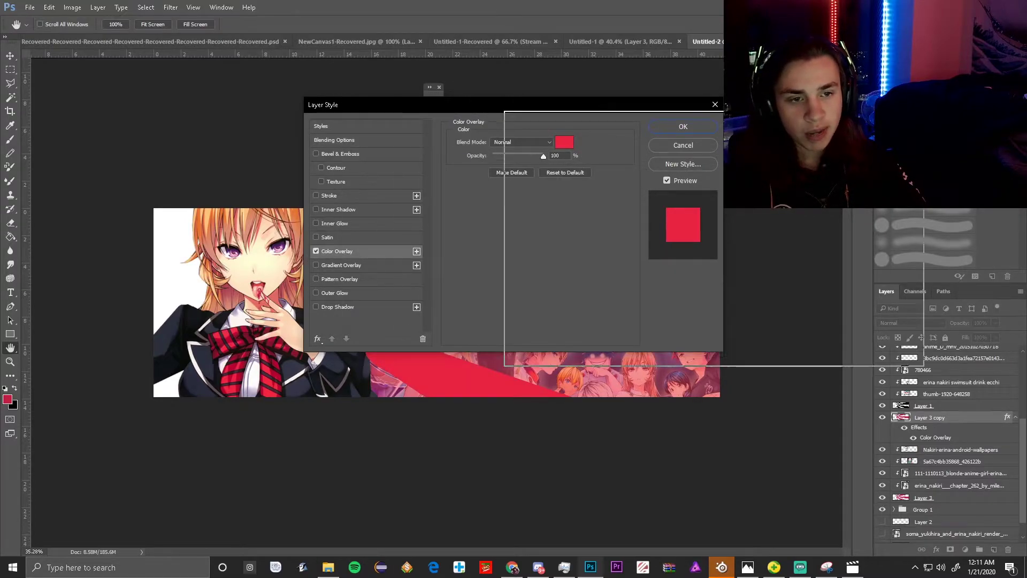
{"action": "mouse_move", "coordinate": [683, 126]}
{"action": "left_mouse_down"}
{"action": "mouse_move", "coordinate": [695, 127]}
{"action": "mouse_move", "coordinate": [664, 129]}
{"action": "left_mouse_up"}
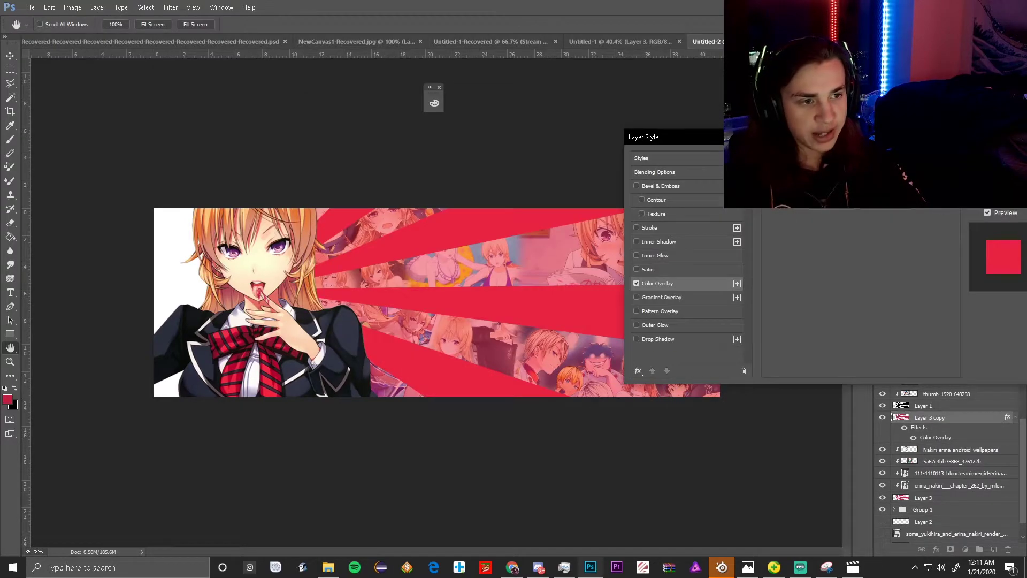
{"action": "left_click", "coordinate": [885, 174]}
{"action": "type", "text": "ffffff"}
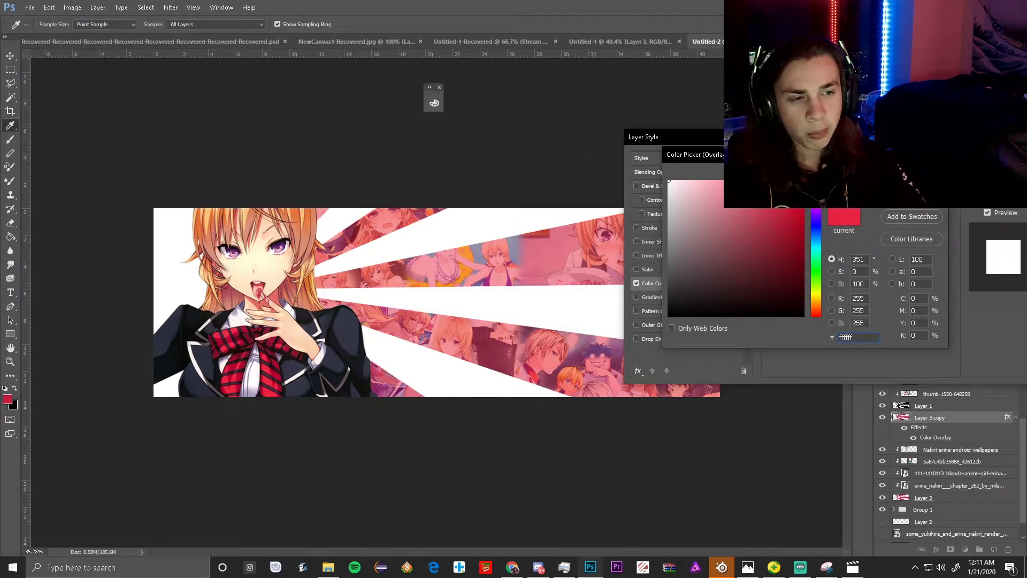
{"action": "key", "text": "Return"}
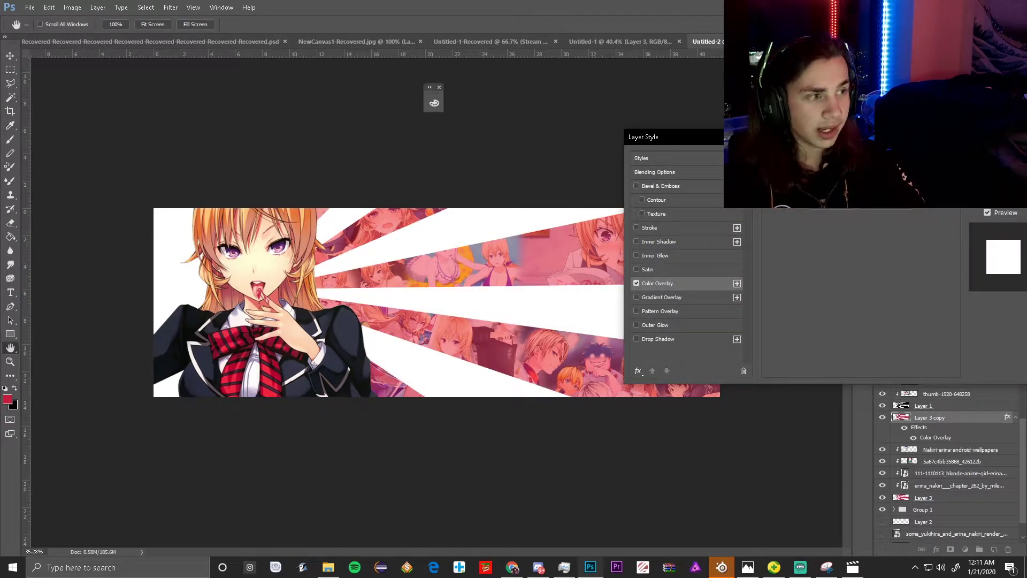
{"action": "key", "text": "Return"}
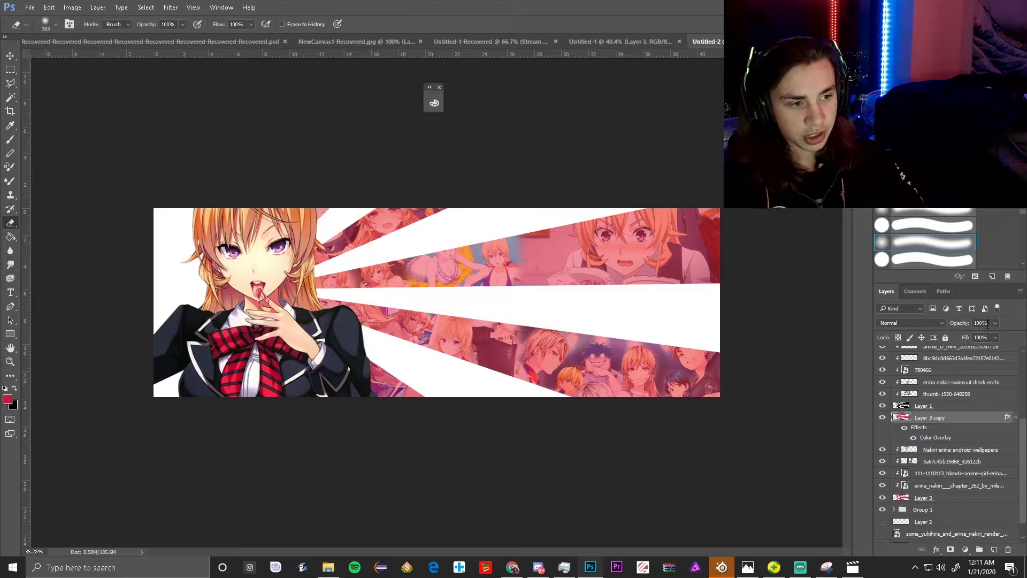
{"action": "type", "text": "6"}
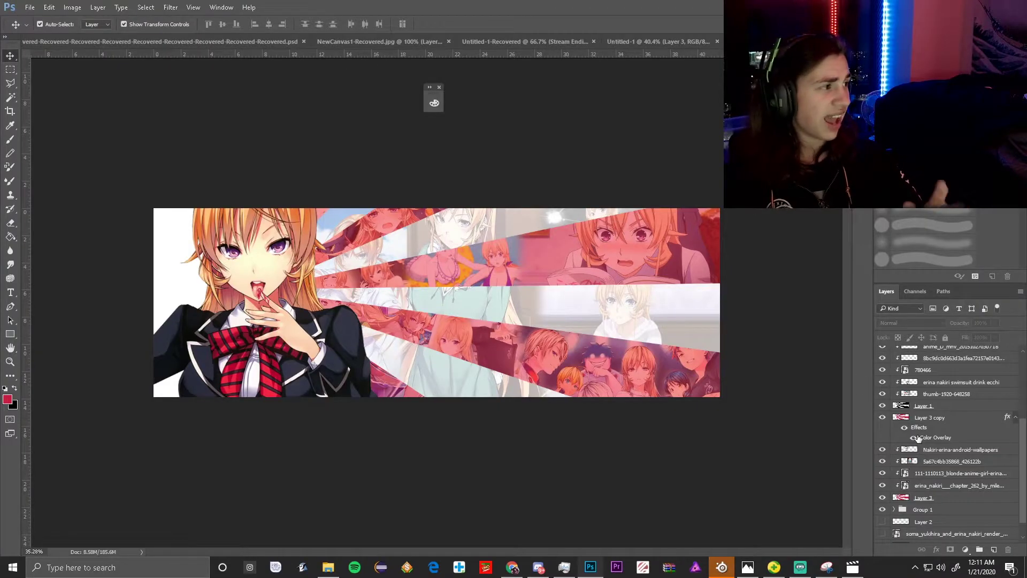
{"action": "left_click", "coordinate": [933, 420]}
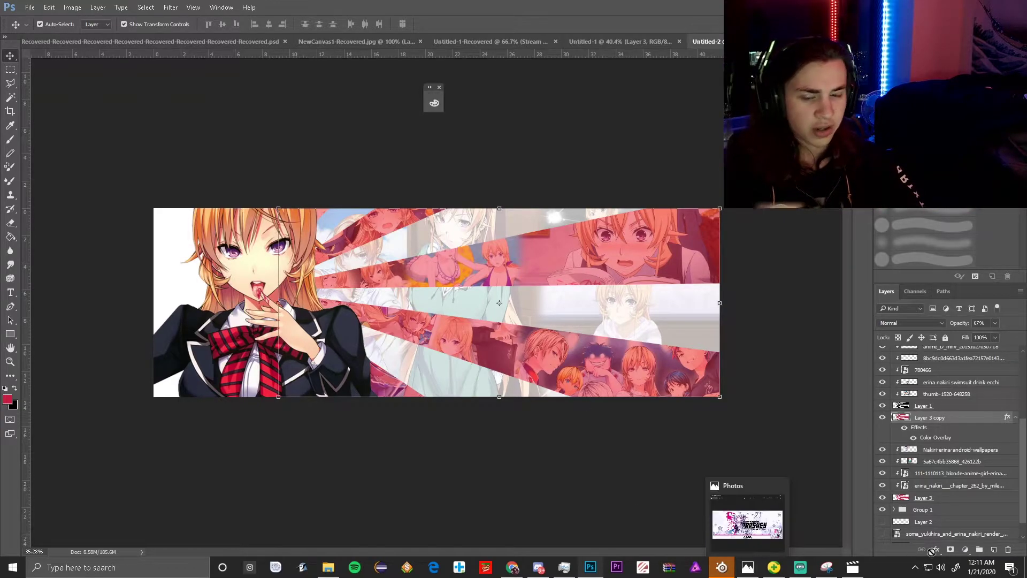
Take the erina_nakiri__shokugeki_no_soma image out of Group 1, put it below Layer 3, and place it behind the main character at the banner's left end.
{"action": "left_click", "coordinate": [894, 509]}
{"action": "left_click_drag", "start_coordinate": [926, 525], "coordinate": [926, 503]}
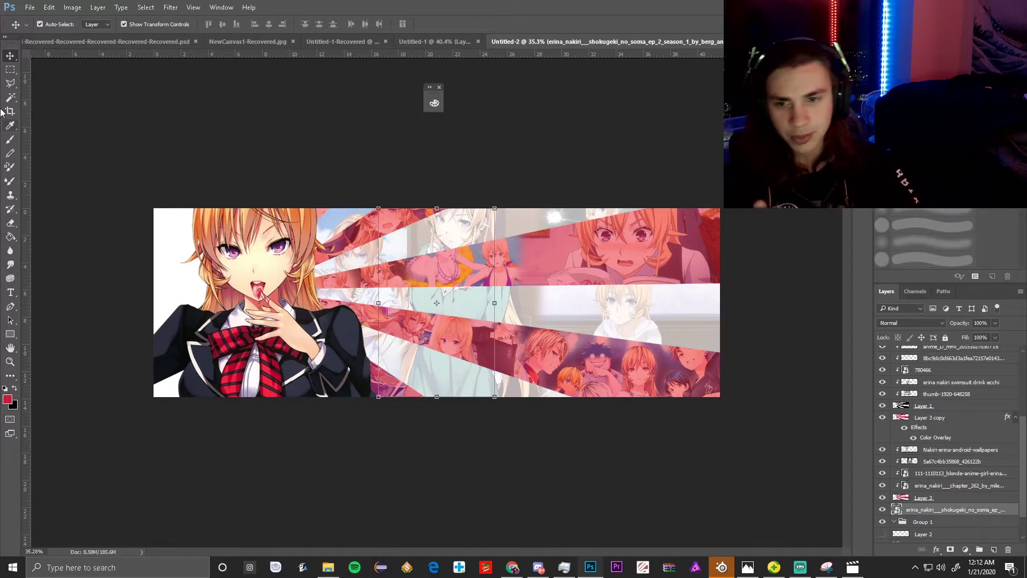
{"action": "left_click_drag", "start_coordinate": [464, 303], "coordinate": [187, 302]}
Brush white (ffffff) over the image behind the character on a new layer directly above it, and set that layer's opacity to 67%.
{"action": "key", "text": "b"}
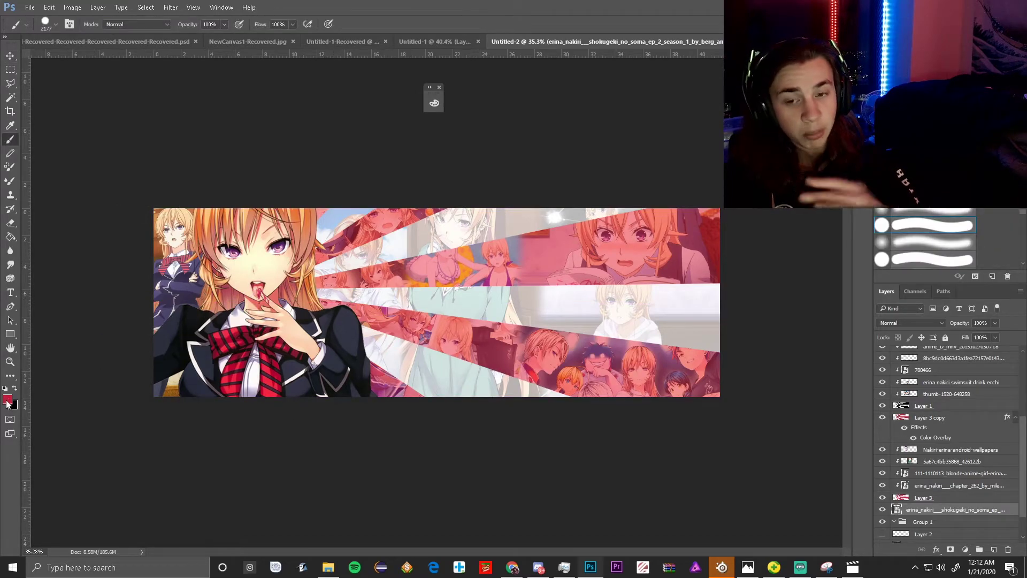
{"action": "left_click", "coordinate": [7, 400]}
{"action": "left_click", "coordinate": [669, 181]}
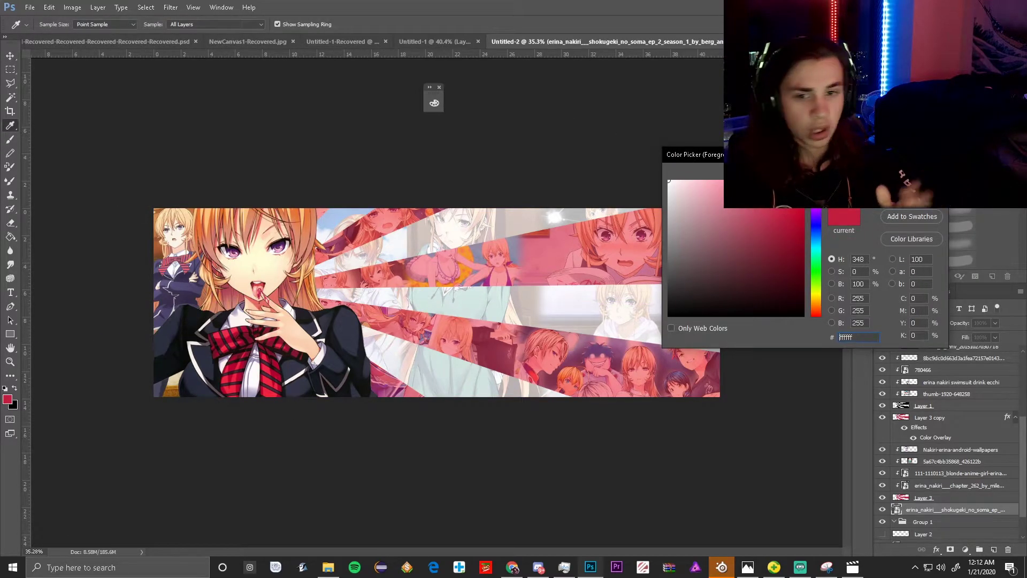
{"action": "left_click", "coordinate": [912, 171]}
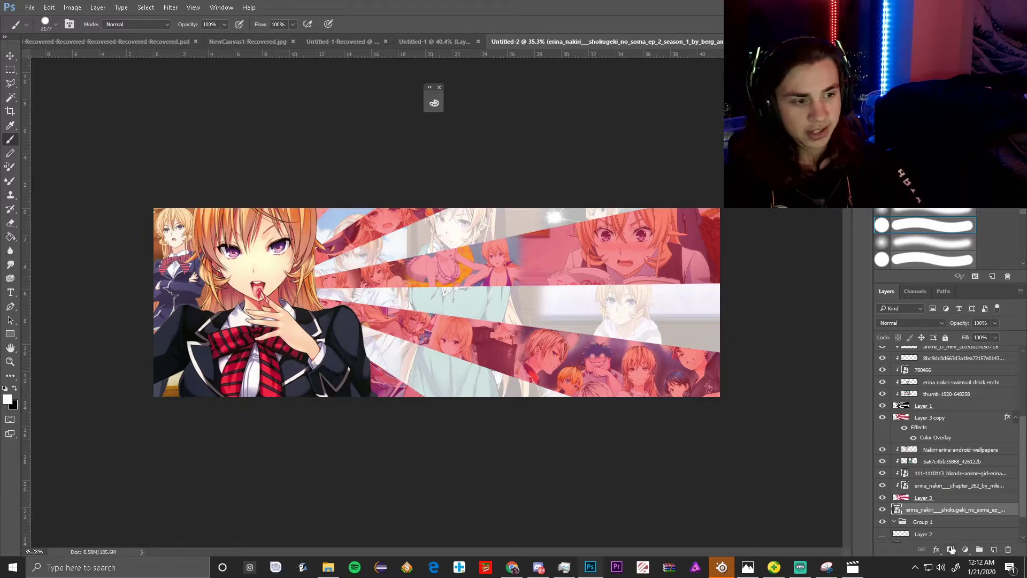
{"action": "left_click", "coordinate": [993, 550]}
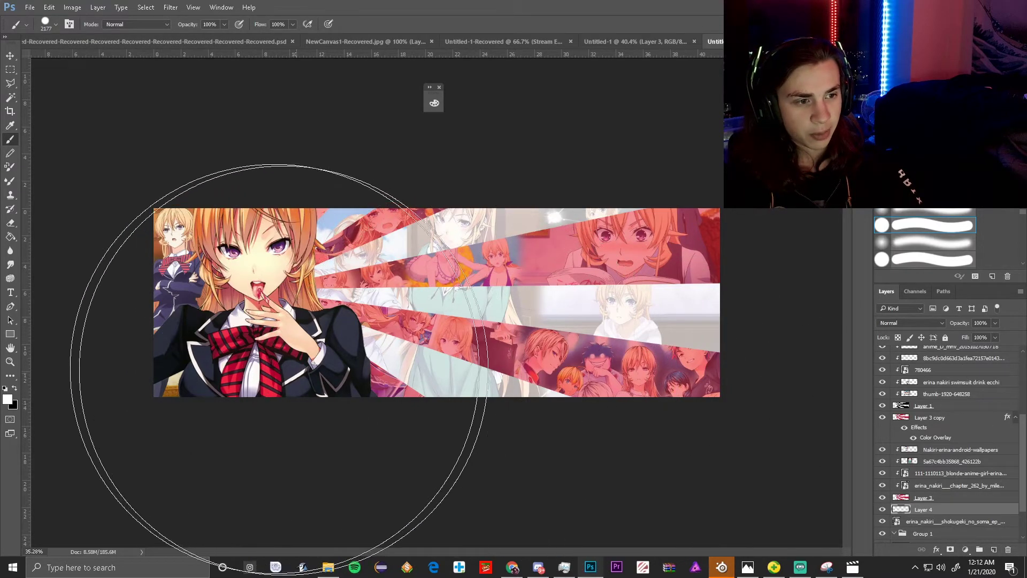
{"action": "mouse_move", "coordinate": [325, 287]}
{"action": "left_mouse_down"}
{"action": "mouse_move", "coordinate": [246, 303]}
{"action": "mouse_move", "coordinate": [158, 421]}
{"action": "mouse_move", "coordinate": [172, 127]}
{"action": "left_mouse_up"}
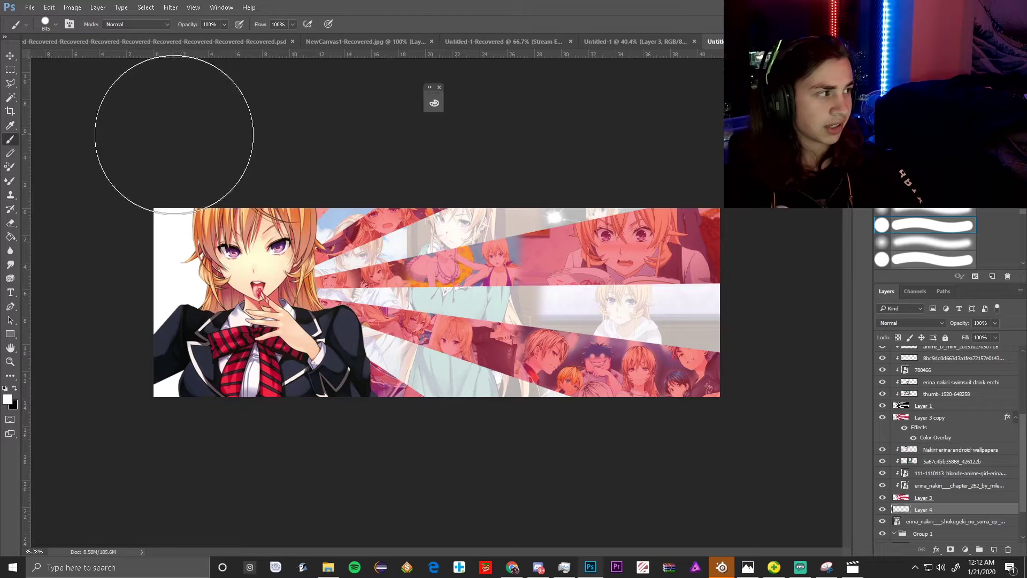
{"action": "left_click", "coordinate": [989, 323]}
{"action": "type", "text": "67"}
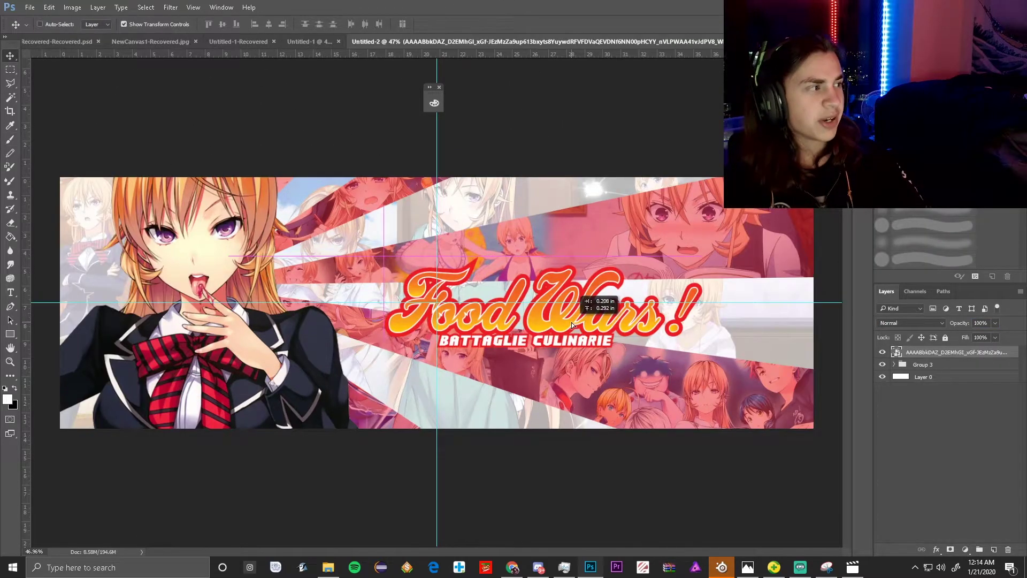
Position the Food Wars! logo over the rays beside the character, vertically centered on the banner.
{"action": "mouse_move", "coordinate": [572, 325]}
{"action": "left_mouse_down"}
{"action": "mouse_move", "coordinate": [581, 334]}
{"action": "mouse_move", "coordinate": [573, 326]}
{"action": "mouse_move", "coordinate": [587, 325]}
{"action": "mouse_move", "coordinate": [571, 324]}
{"action": "left_mouse_up"}
{"action": "key", "text": "ctrl"}
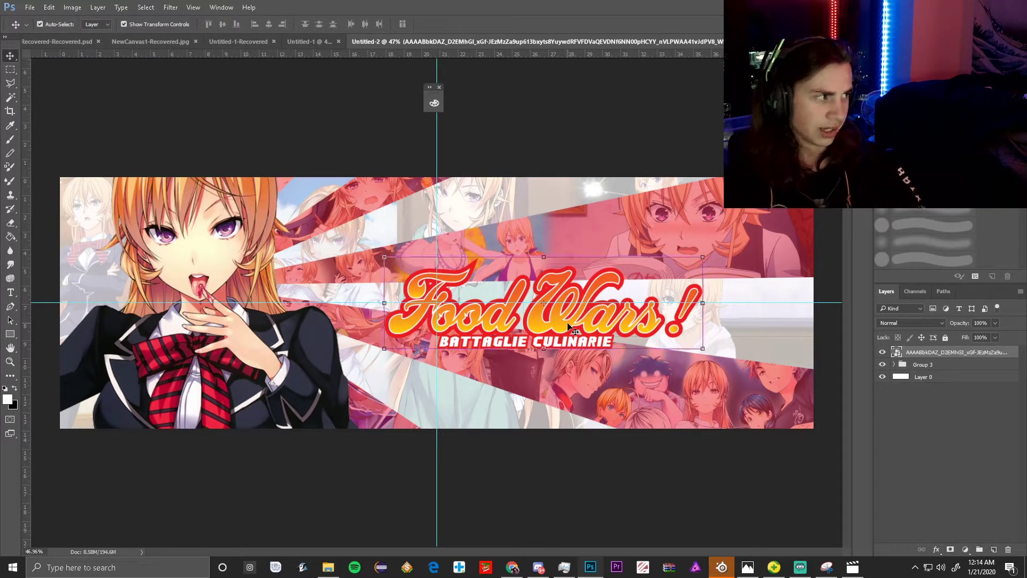
{"action": "scroll", "coordinate": [643, 327], "scroll_direction": "down", "scroll_amount": 5}
{"action": "scroll", "coordinate": [631, 323], "scroll_direction": "up", "scroll_amount": 4}
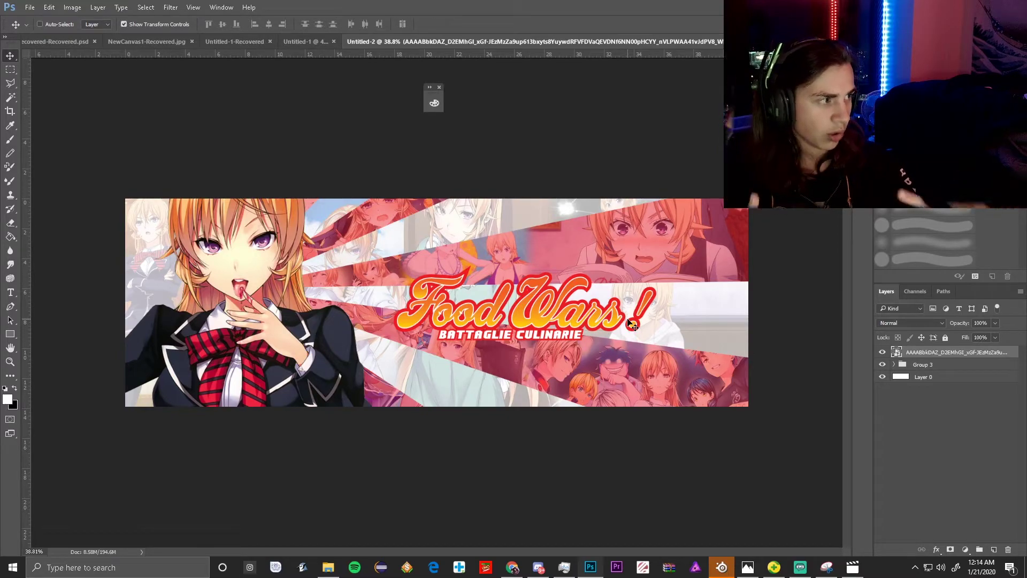
{"action": "left_click_drag", "start_coordinate": [630, 323], "coordinate": [631, 323]}
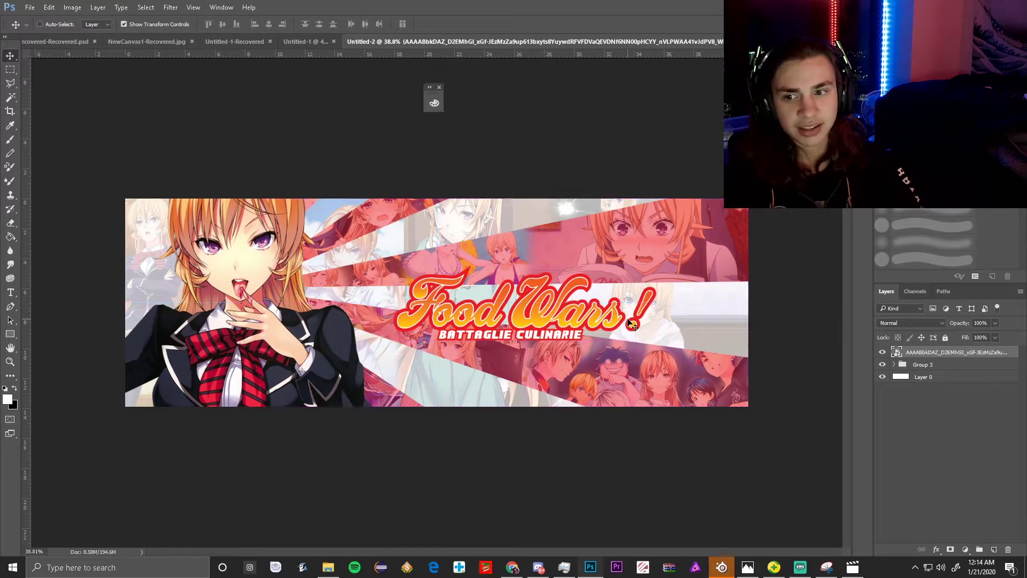
Hide the Food Wars! logo and add the white script text "Tutorial" over the middle rays.
{"action": "left_click", "coordinate": [881, 351]}
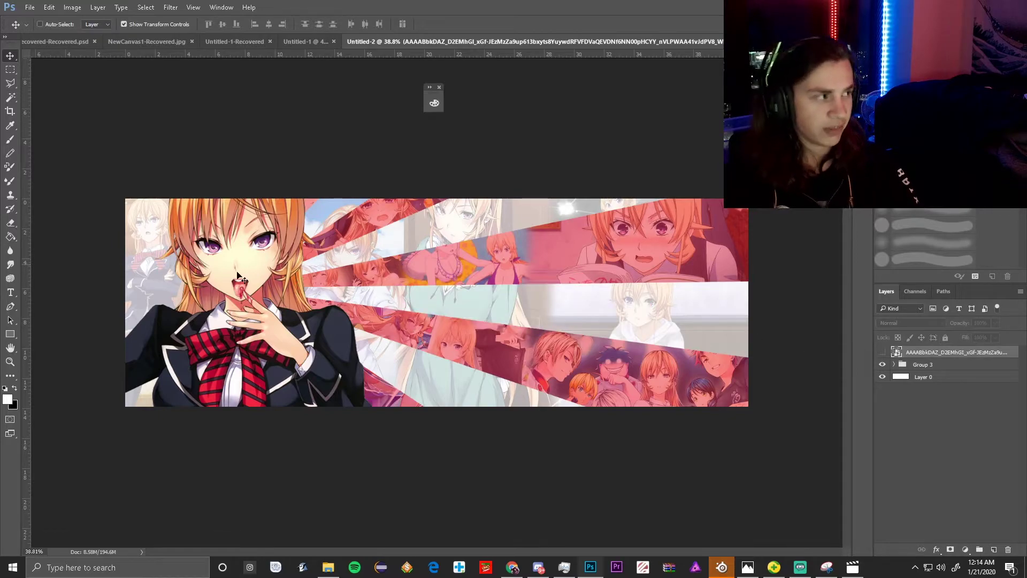
{"action": "left_click", "coordinate": [10, 292]}
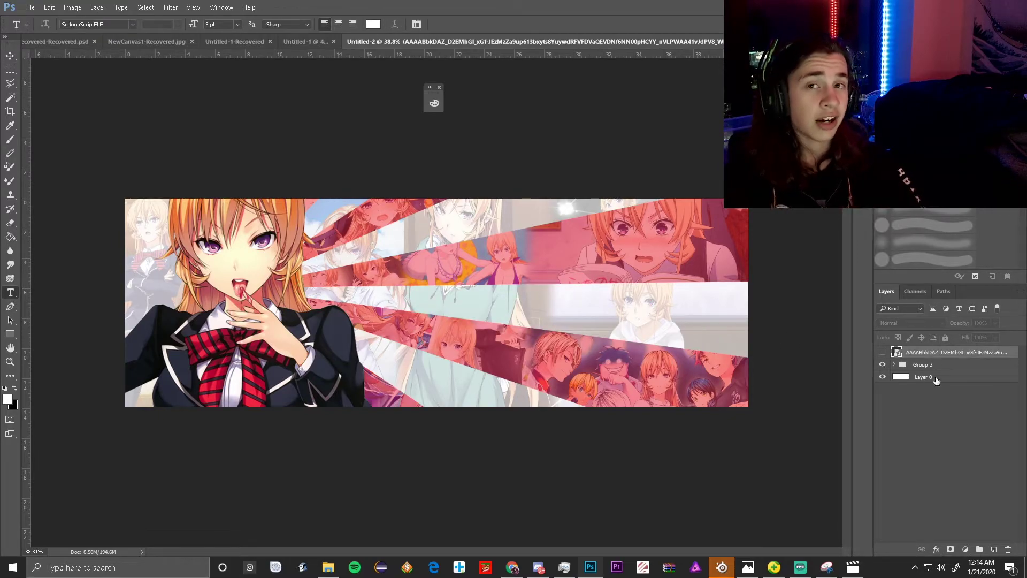
{"action": "left_click", "coordinate": [886, 356]}
{"action": "left_click", "coordinate": [886, 355]}
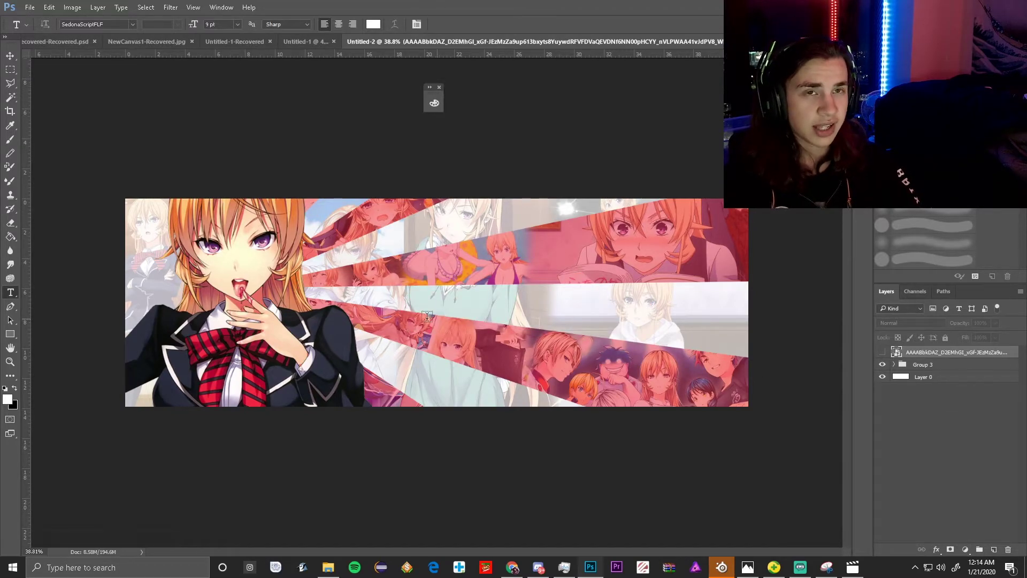
{"action": "left_click", "coordinate": [457, 306]}
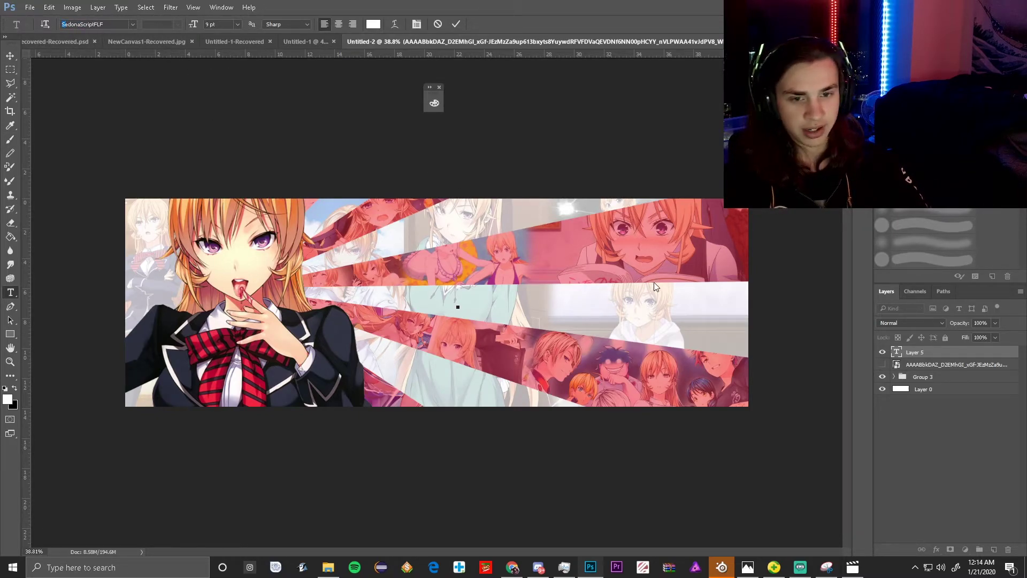
{"action": "left_click", "coordinate": [439, 25]}
{"action": "left_click", "coordinate": [470, 310]}
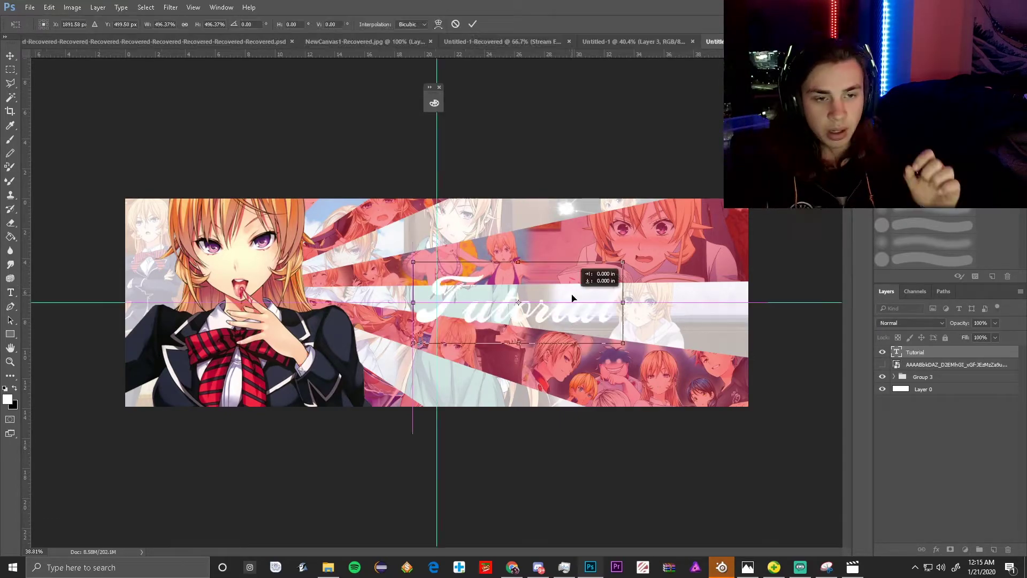
Shift the enlarged Tutorial text closer to the character along the horizontal center guide, and hide the guides.
{"action": "left_click_drag", "start_coordinate": [575, 297], "coordinate": [550, 299]}
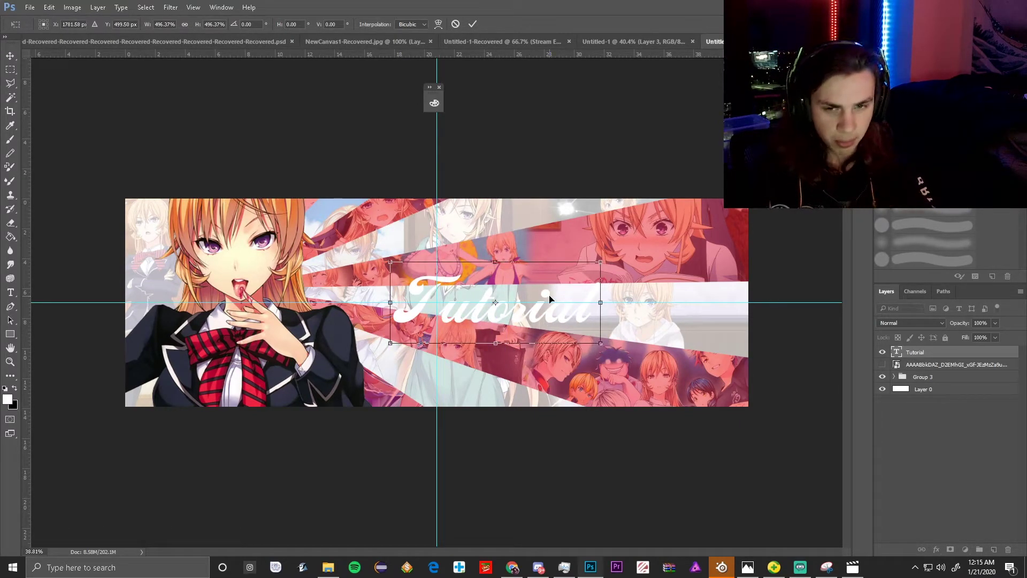
{"action": "mouse_move", "coordinate": [527, 319]}
{"action": "left_mouse_down"}
{"action": "mouse_move", "coordinate": [593, 324]}
{"action": "mouse_move", "coordinate": [527, 320]}
{"action": "left_mouse_up"}
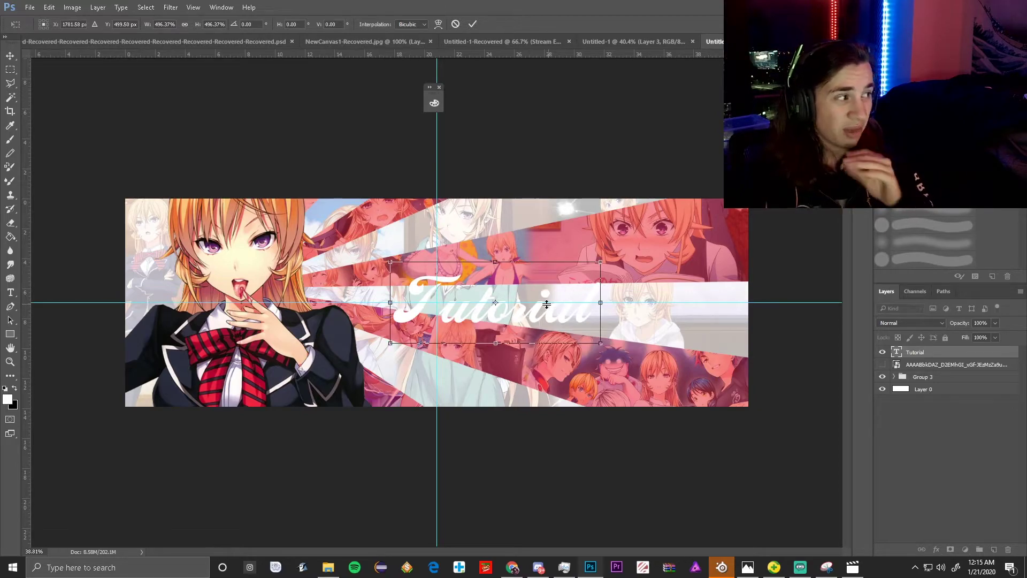
{"action": "key", "text": "ctrl+h"}
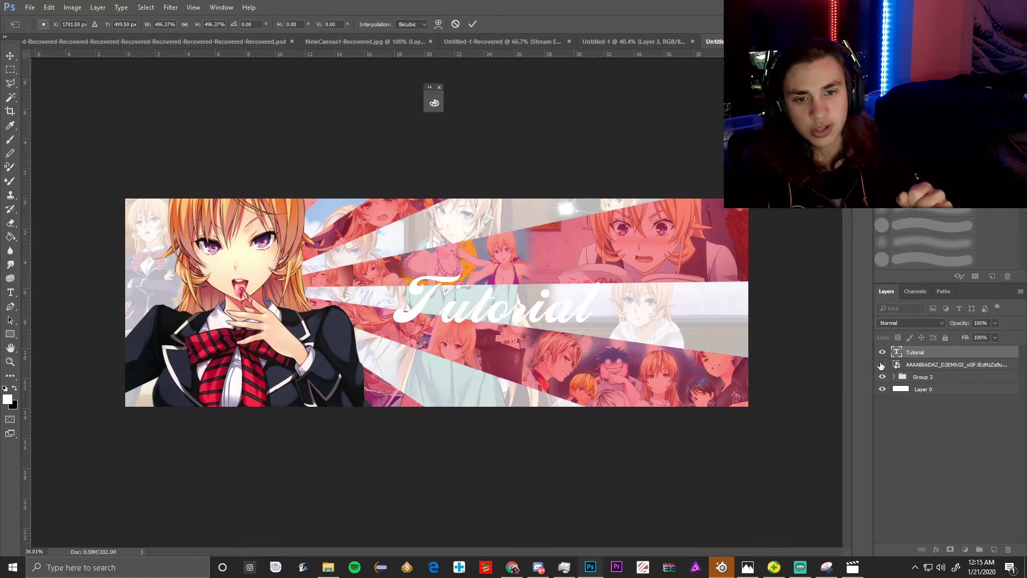
{"action": "key", "text": "Return"}
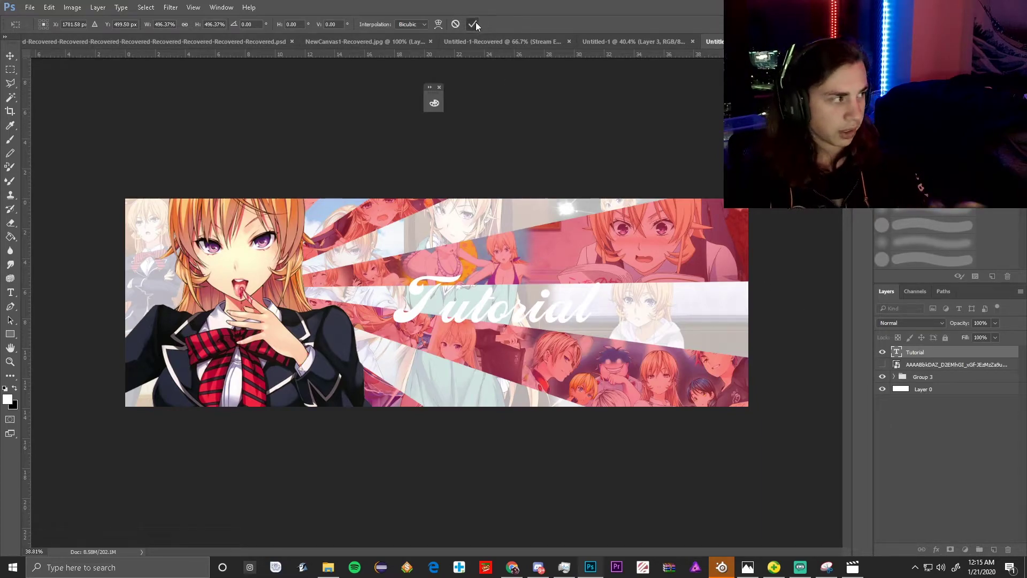
Show the Food Wars! logo again and move it up above the Tutorial text as a reference.
{"action": "left_click", "coordinate": [881, 366]}
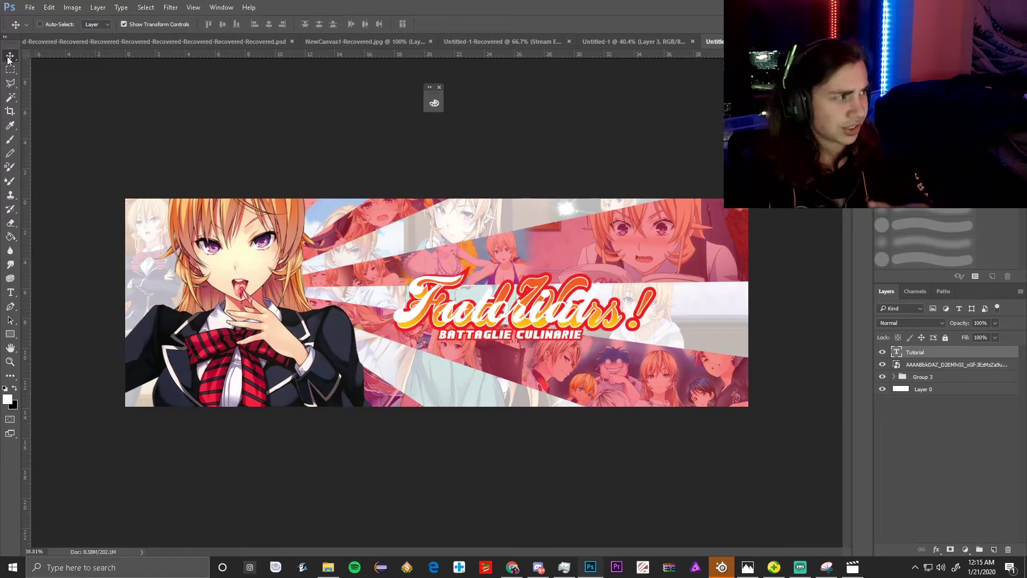
{"action": "left_click", "coordinate": [882, 364]}
{"action": "left_click", "coordinate": [882, 364]}
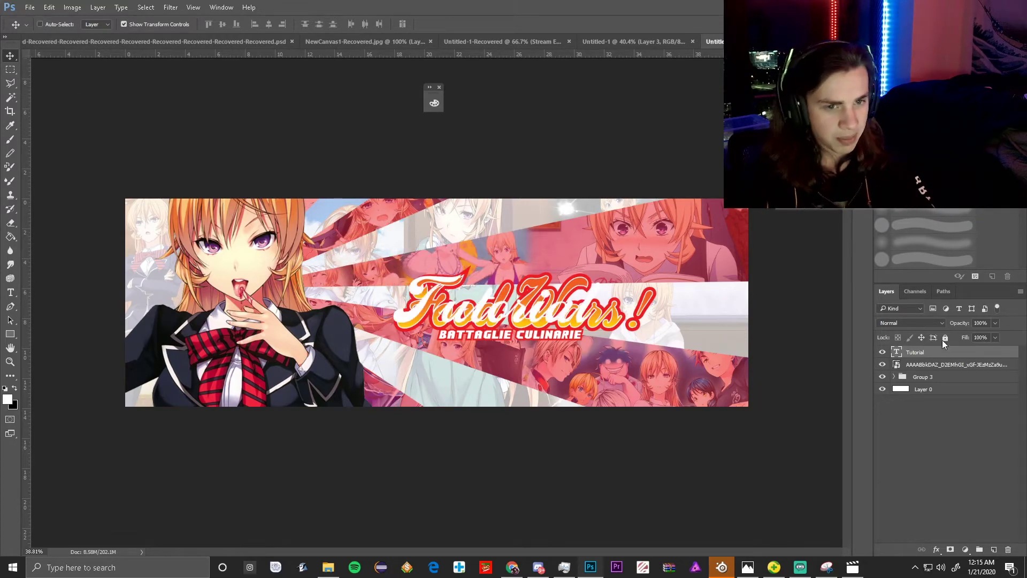
{"action": "left_click", "coordinate": [921, 365]}
{"action": "left_click_drag", "start_coordinate": [629, 334], "coordinate": [672, 273]}
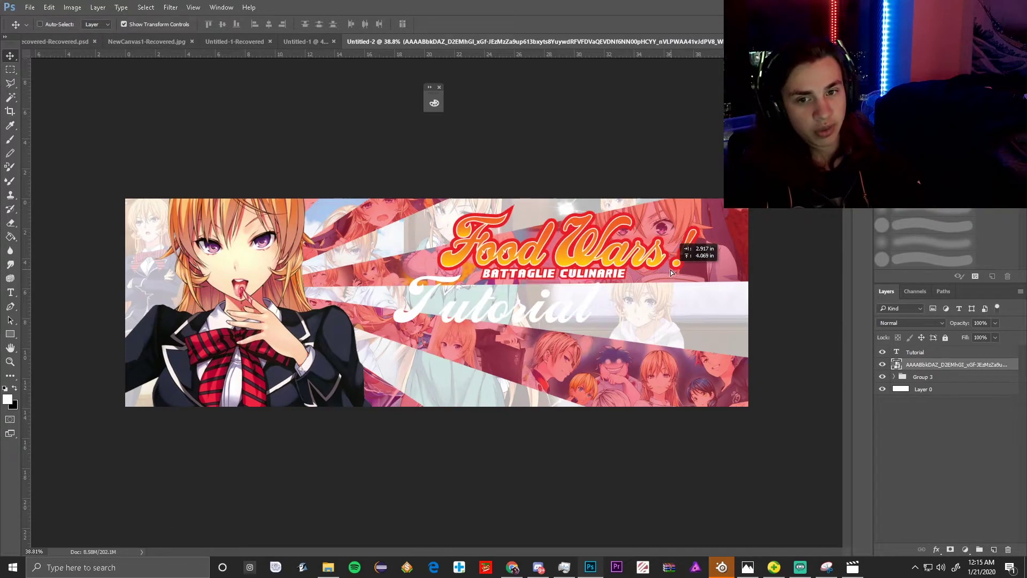
Add a linear Gradient Overlay at 100% opacity to the script Tutorial text, keeping its blue-to-white gradient.
{"action": "right_click", "coordinate": [913, 352]}
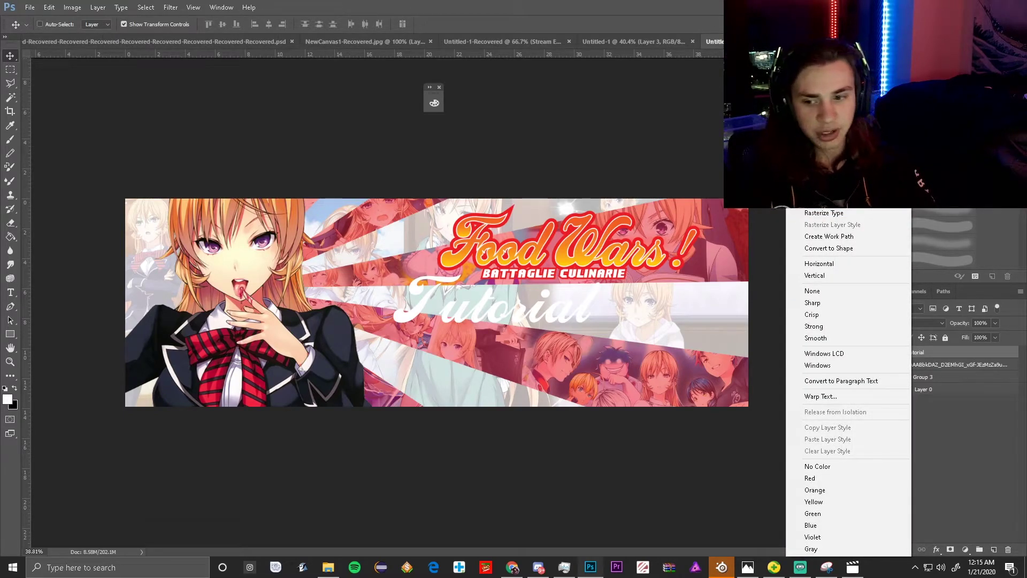
{"action": "left_click", "coordinate": [824, 100]}
{"action": "left_click_drag", "start_coordinate": [445, 110], "coordinate": [197, 296]}
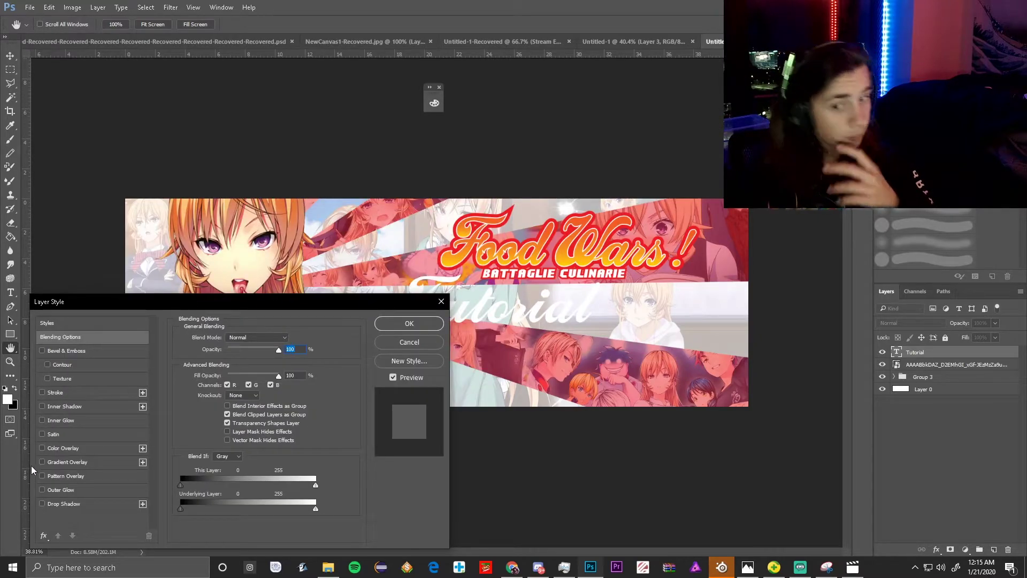
{"action": "left_click", "coordinate": [42, 461]}
{"action": "left_click", "coordinate": [69, 463]}
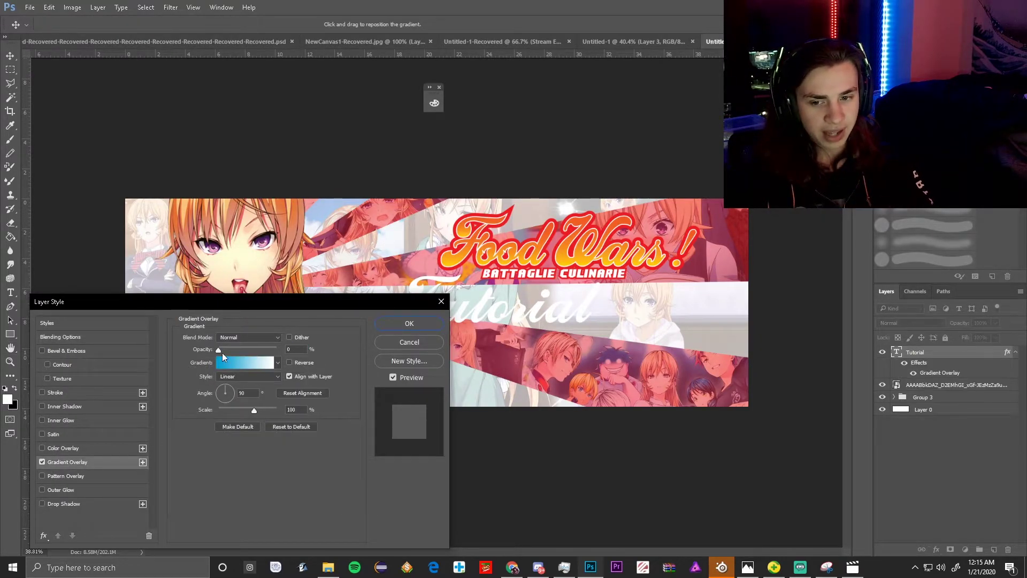
{"action": "left_click_drag", "start_coordinate": [218, 349], "coordinate": [389, 349]}
{"action": "left_click", "coordinate": [217, 363]}
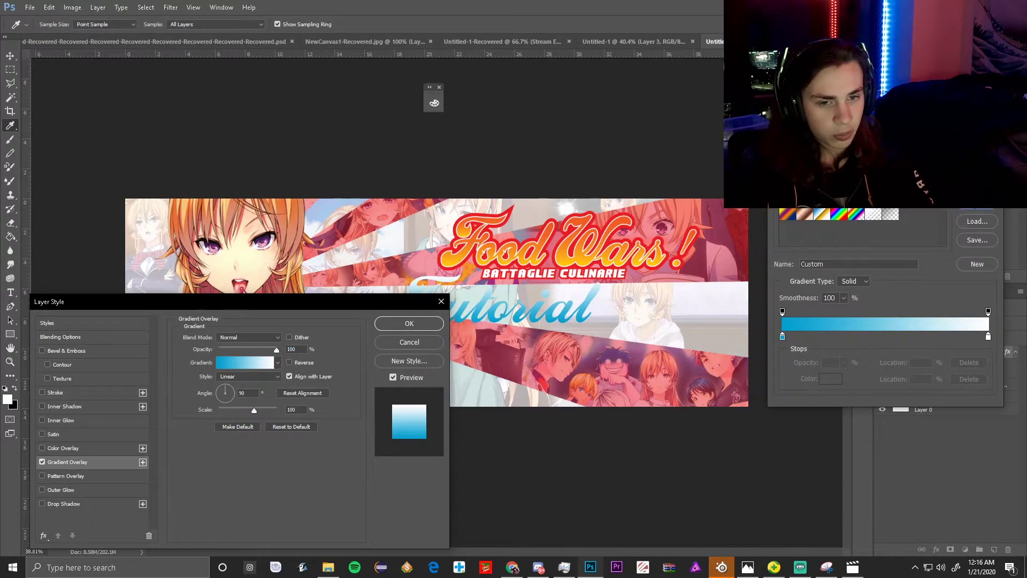
{"action": "left_click", "coordinate": [976, 203]}
Turn the gradient overlay's angle so the colors run nearly vertically, with the darker color at the top of the Tutorial text.
{"action": "left_click_drag", "start_coordinate": [226, 393], "coordinate": [217, 411]}
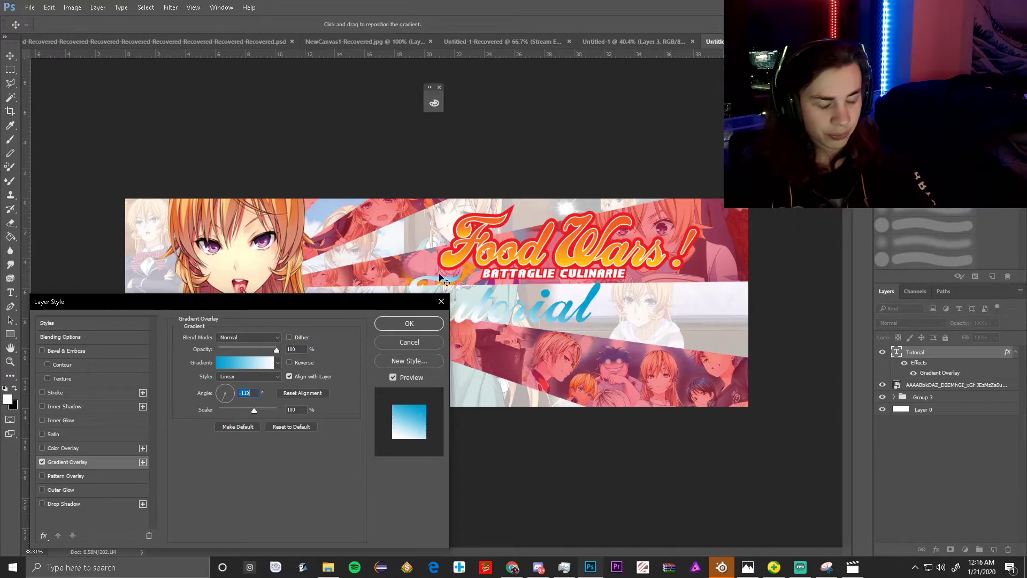
{"action": "left_click_drag", "start_coordinate": [379, 303], "coordinate": [616, 348]}
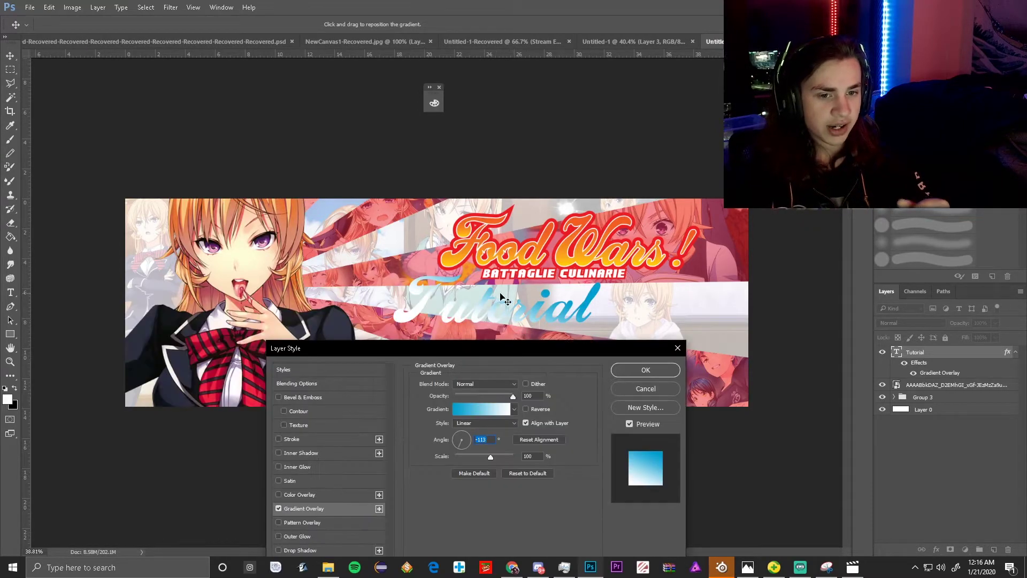
{"action": "left_click", "coordinate": [463, 446]}
{"action": "left_click", "coordinate": [460, 447]}
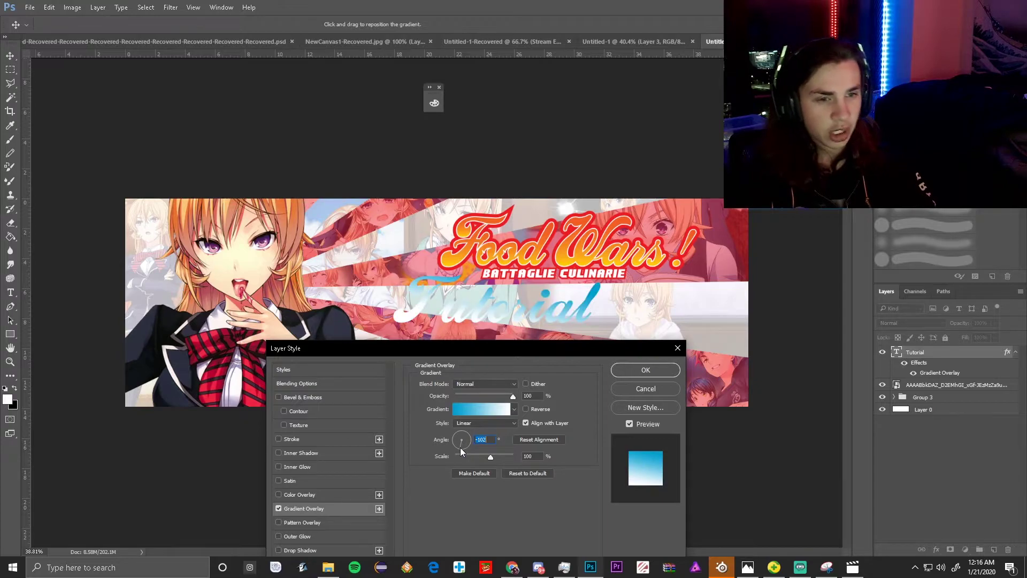
{"action": "left_click", "coordinate": [461, 448]}
{"action": "left_click", "coordinate": [460, 449]}
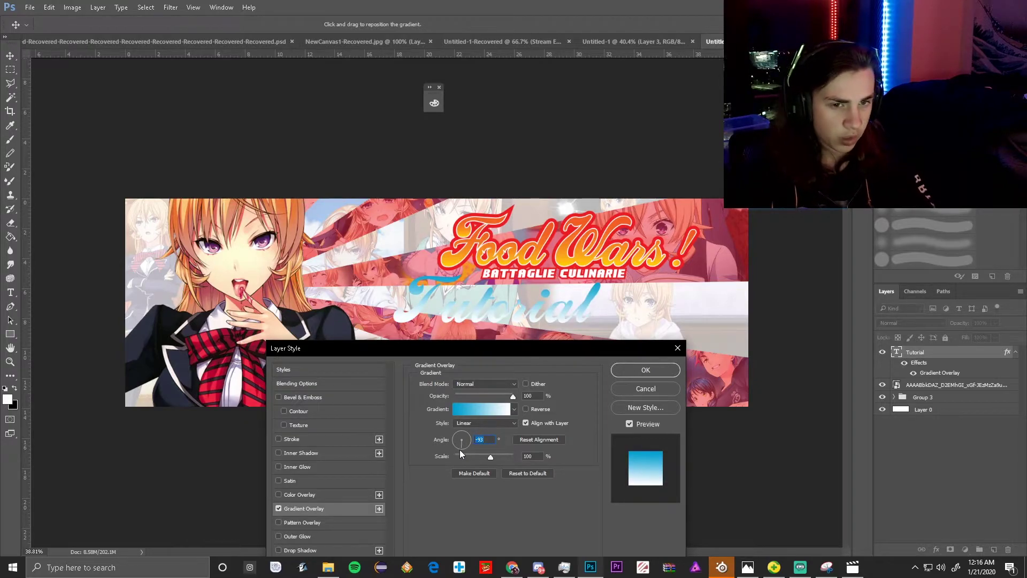
Recolor the overlay gradient with tones sampled from the Food Wars! logo, orange-red at the start and yellow ffc50d at the end.
{"action": "left_click", "coordinate": [480, 409]}
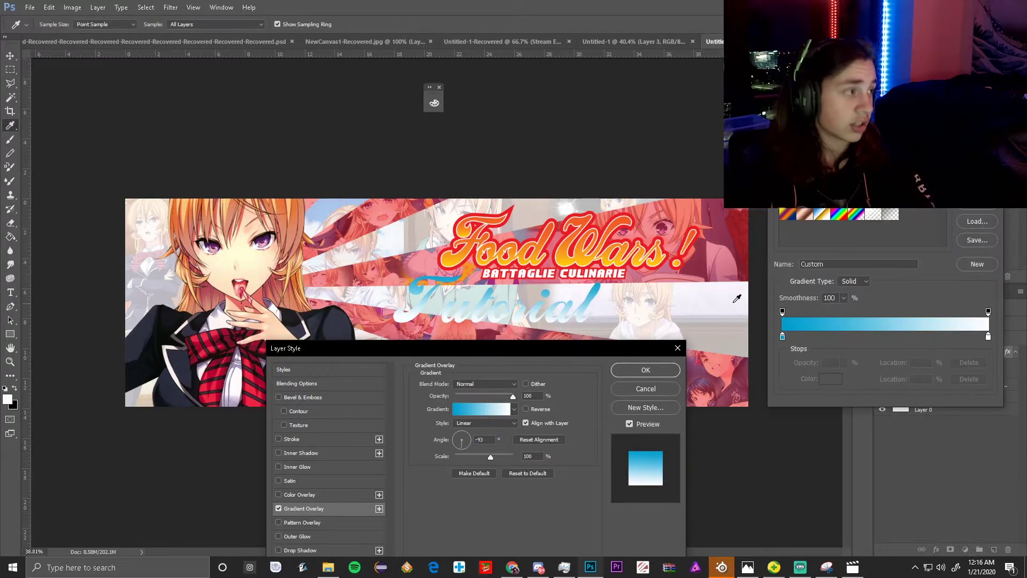
{"action": "double_click", "coordinate": [781, 339]}
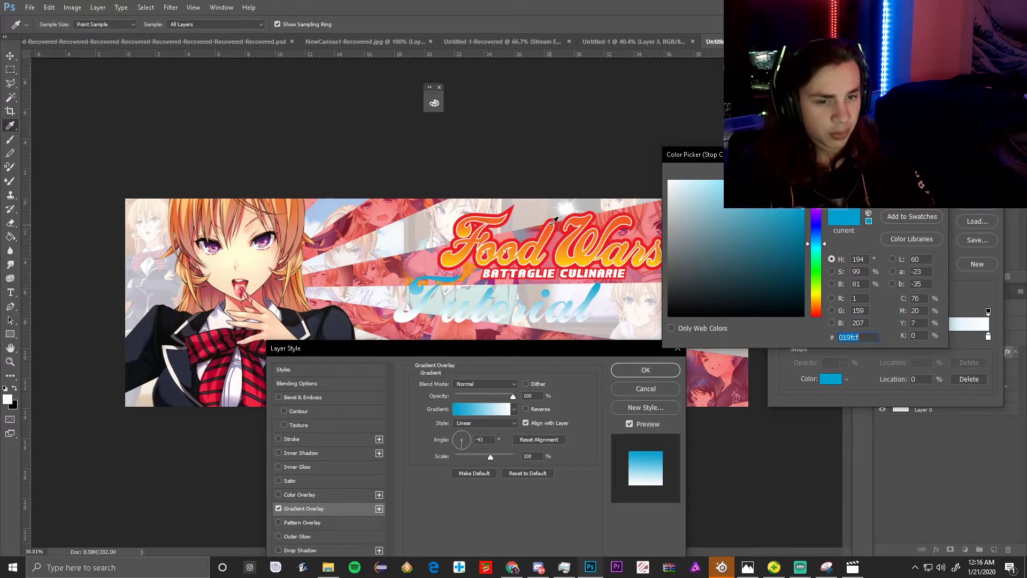
{"action": "left_click", "coordinate": [554, 219]}
{"action": "key", "text": "Return"}
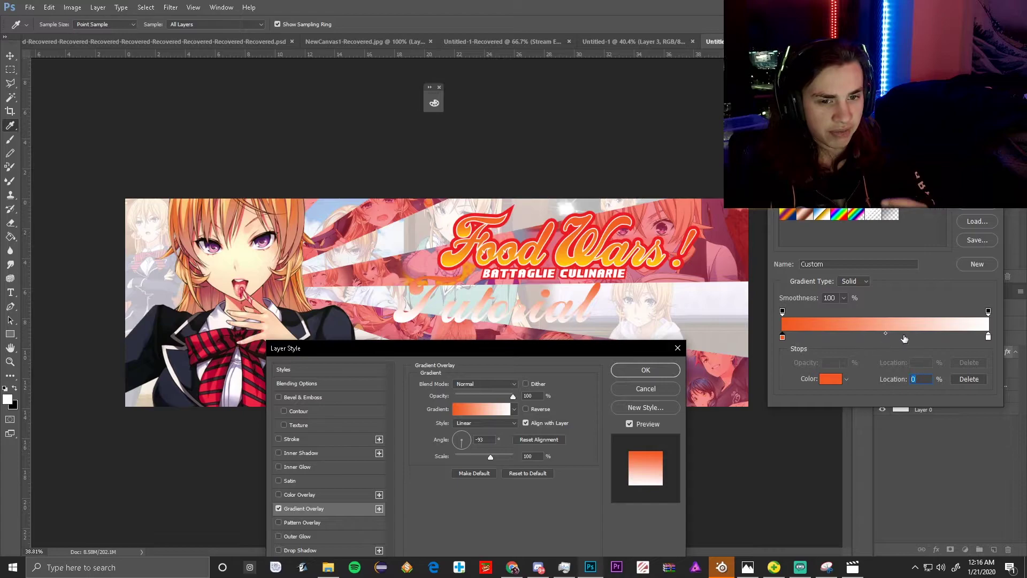
{"action": "double_click", "coordinate": [988, 337]}
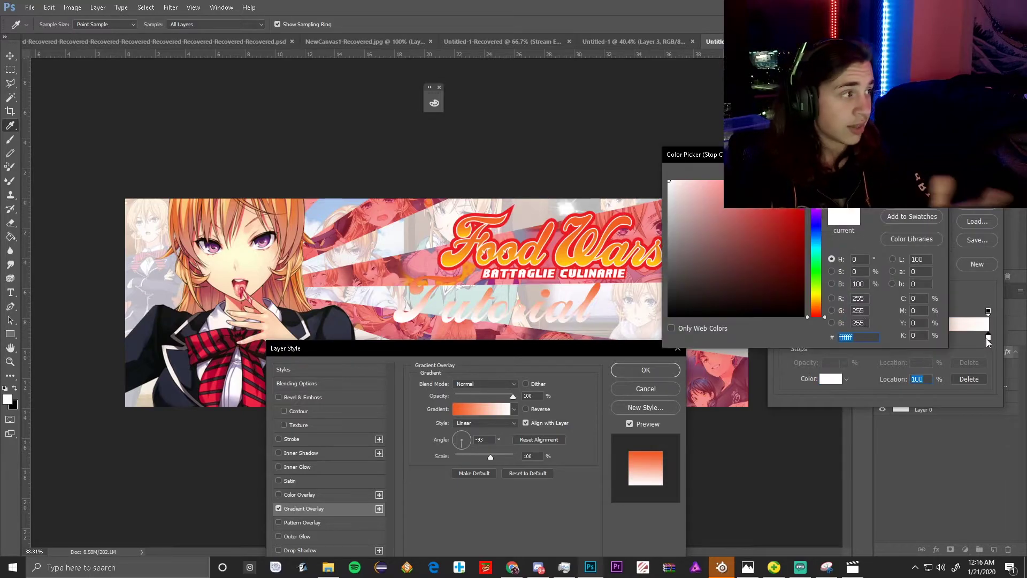
{"action": "left_click", "coordinate": [451, 259]}
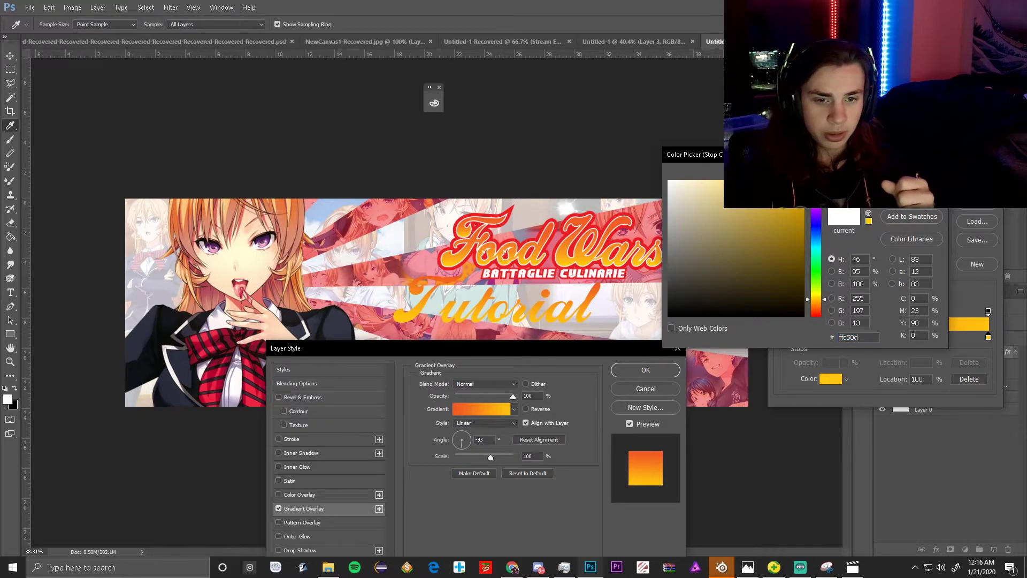
{"action": "key", "text": "Return"}
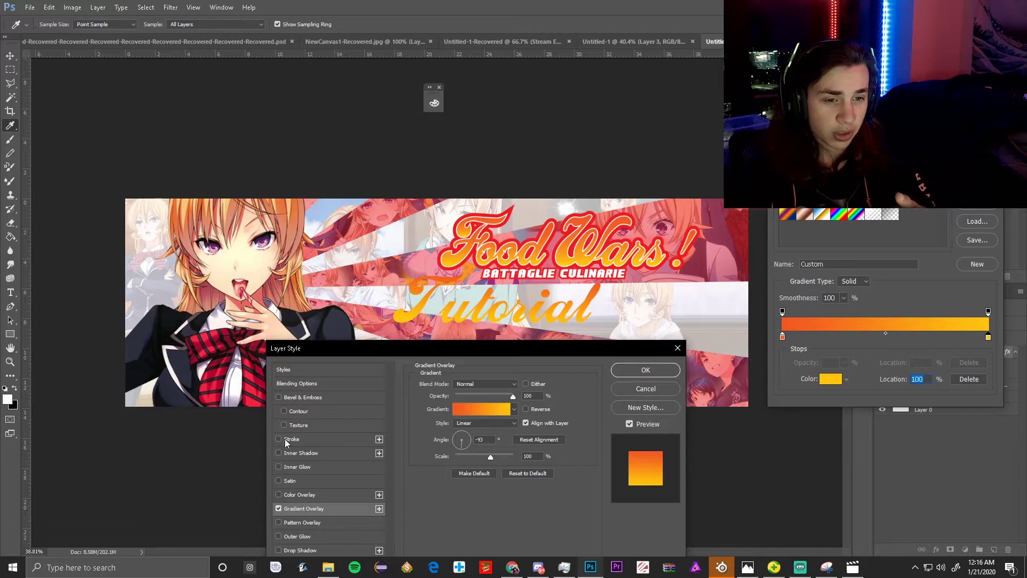
{"action": "key", "text": "Return"}
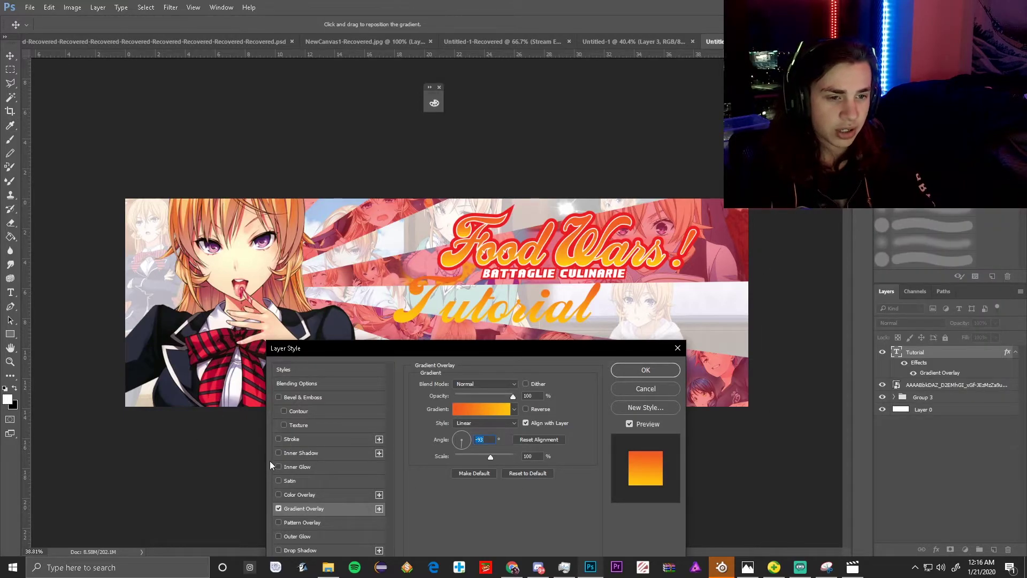
Add a 3 px white (ffffff) Stroke to the Tutorial text, positioned outside.
{"action": "left_click", "coordinate": [278, 439]}
{"action": "left_click", "coordinate": [332, 438]}
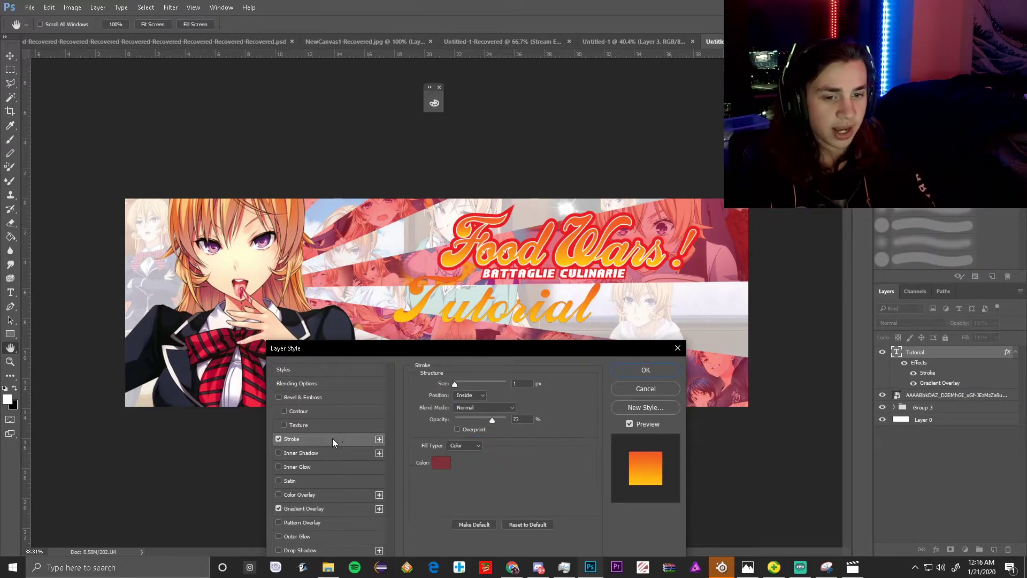
{"action": "left_click", "coordinate": [441, 462]}
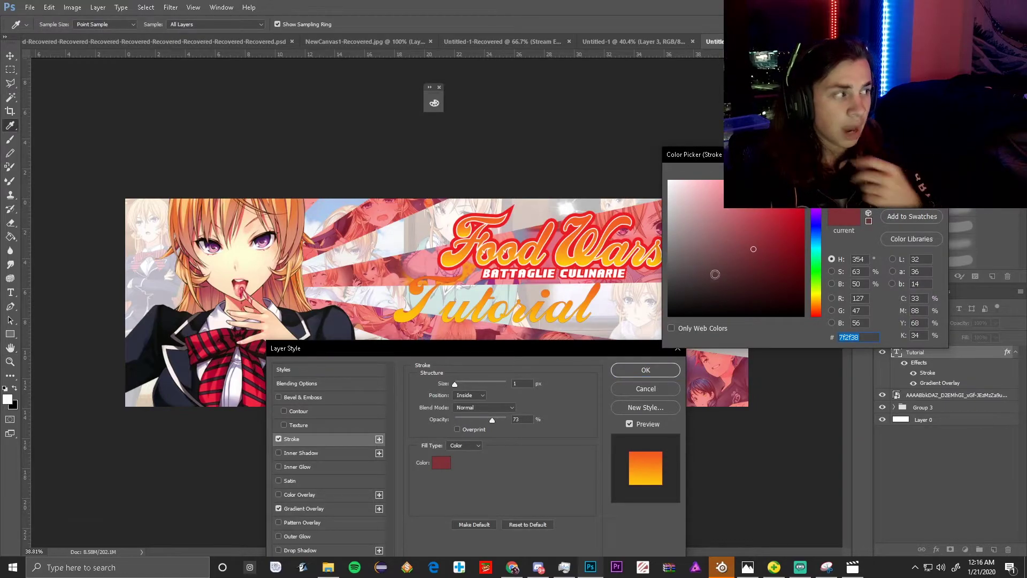
{"action": "type", "text": "ffffff"}
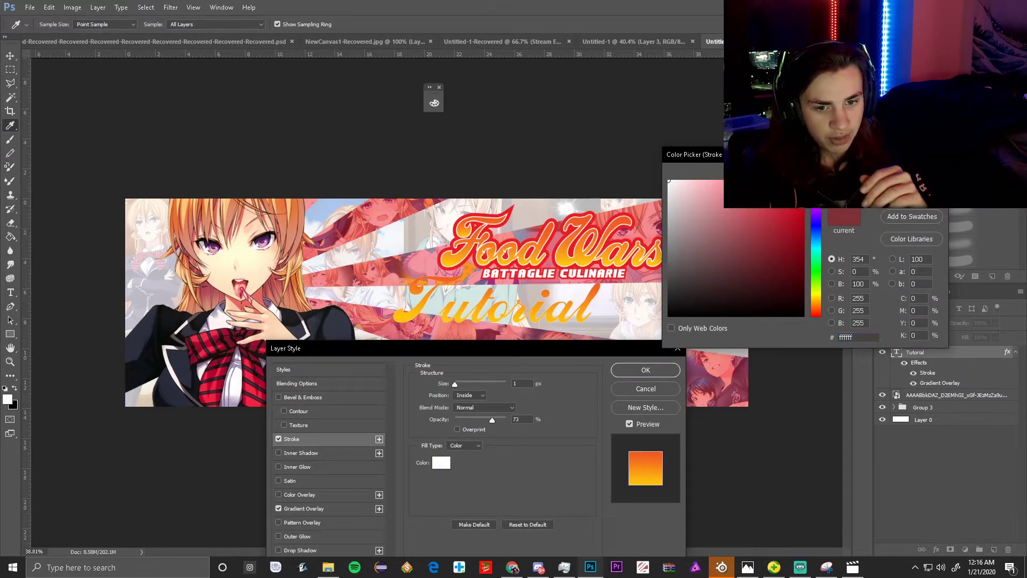
{"action": "key", "text": "Return"}
{"action": "left_click_drag", "start_coordinate": [527, 382], "coordinate": [450, 379]}
{"action": "type", "text": "3"}
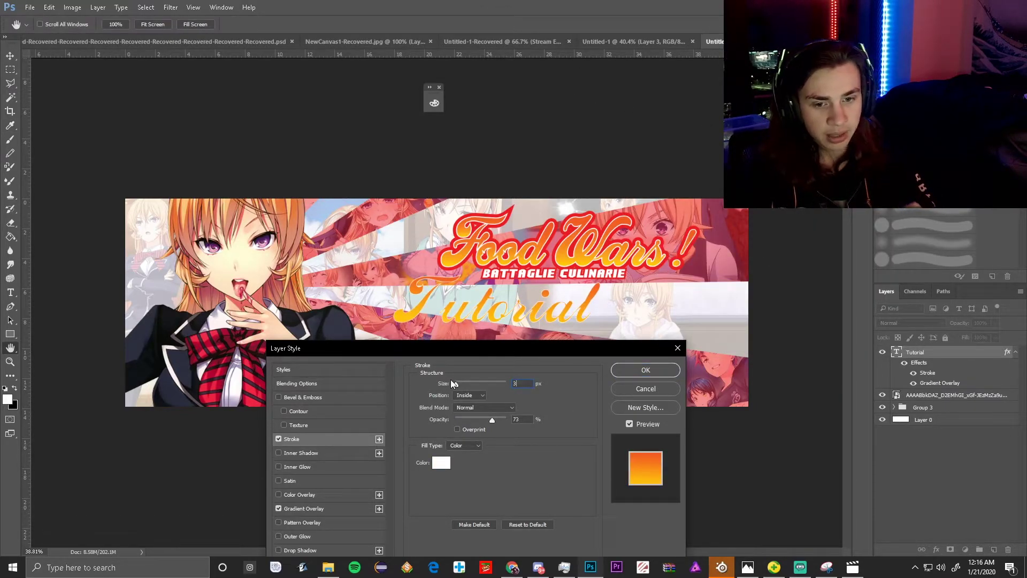
{"action": "left_click", "coordinate": [468, 396]}
{"action": "left_click", "coordinate": [480, 401]}
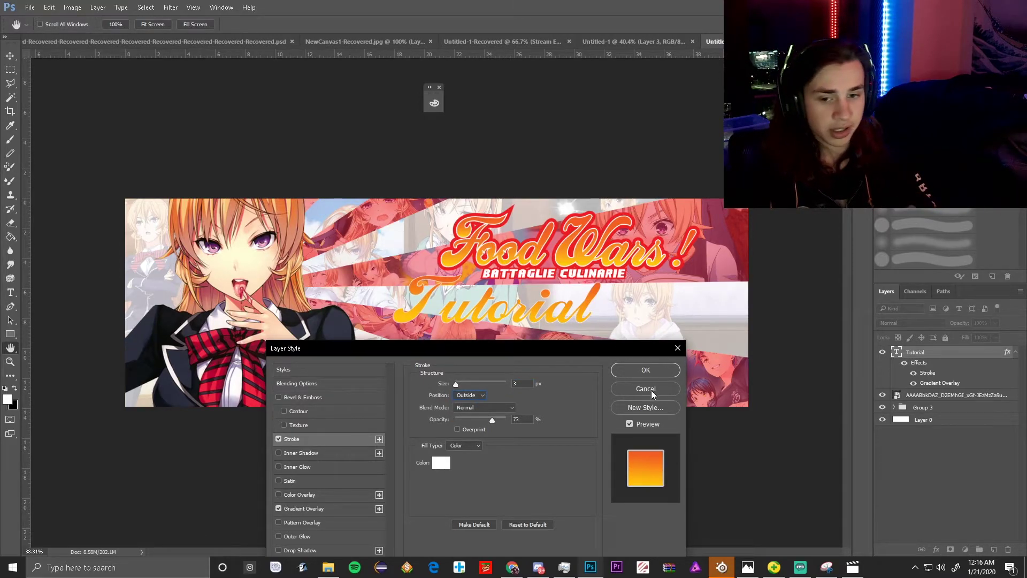
Add a second outside Stroke of 13 px at 100% opacity, in red sampled from the Food Wars! logo.
{"action": "left_click", "coordinate": [379, 440]}
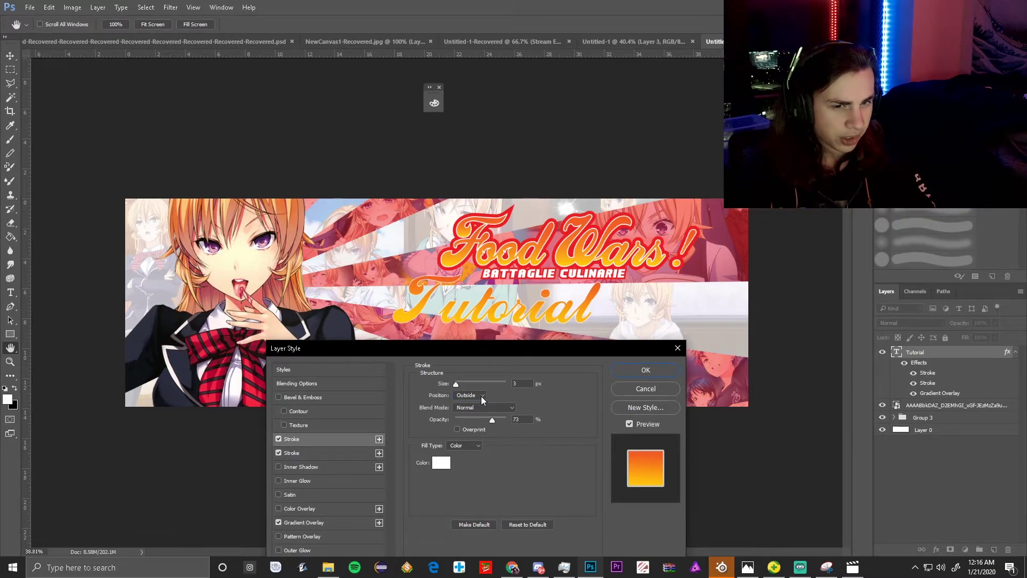
{"action": "left_click", "coordinate": [439, 462]}
{"action": "left_click", "coordinate": [474, 257]}
{"action": "key", "text": "Return"}
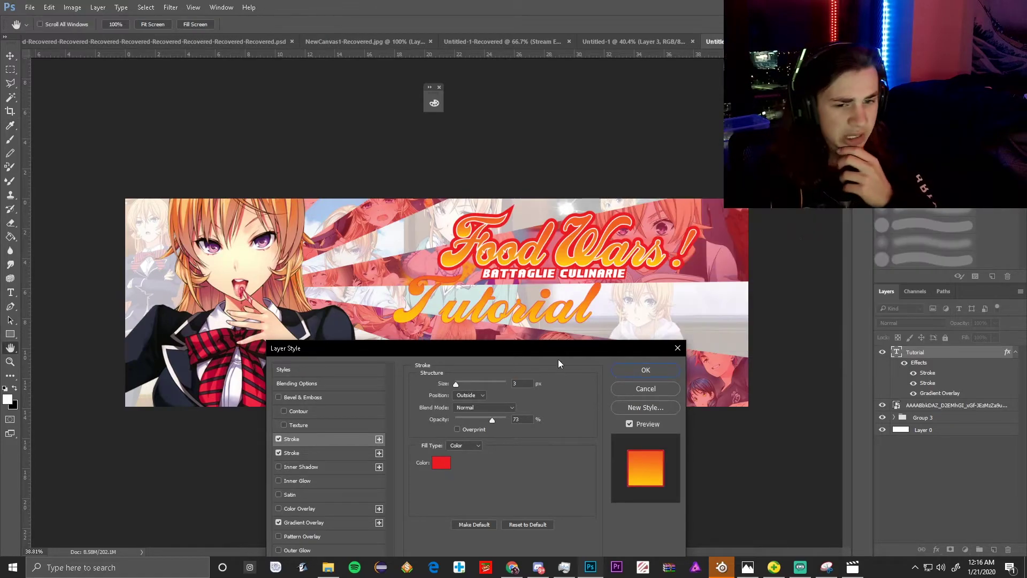
{"action": "left_click_drag", "start_coordinate": [492, 419], "coordinate": [508, 419]}
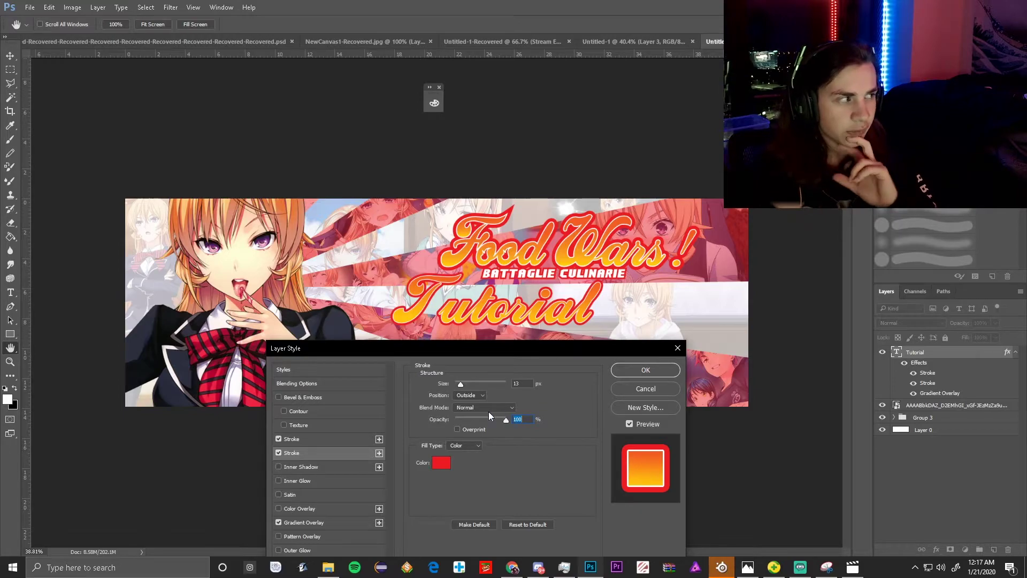
Set the white stroke to 5 px and the red stroke to 16 px, and apply the layer style to the Tutorial text.
{"action": "left_click", "coordinate": [308, 439]}
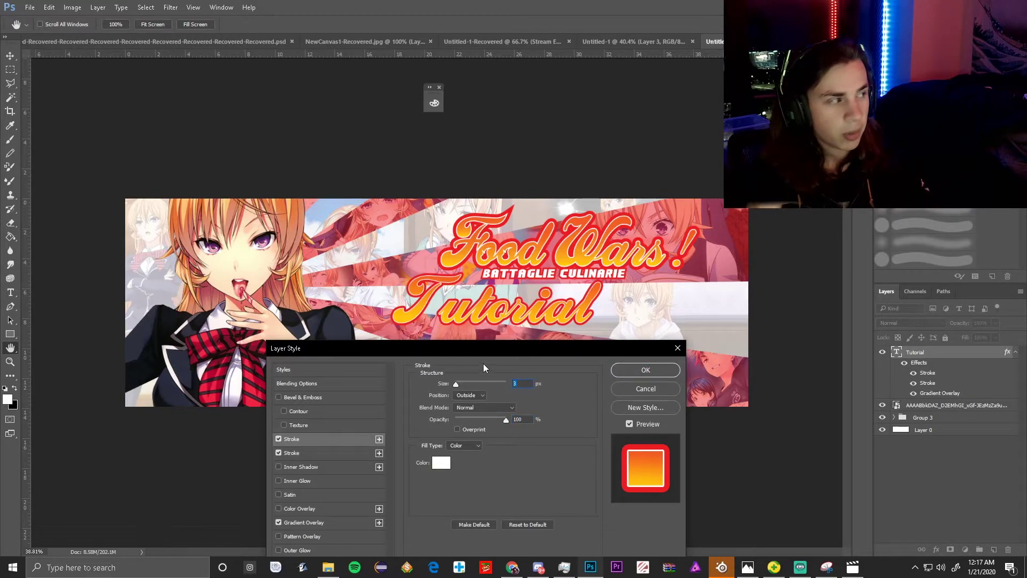
{"action": "type", "text": "3"}
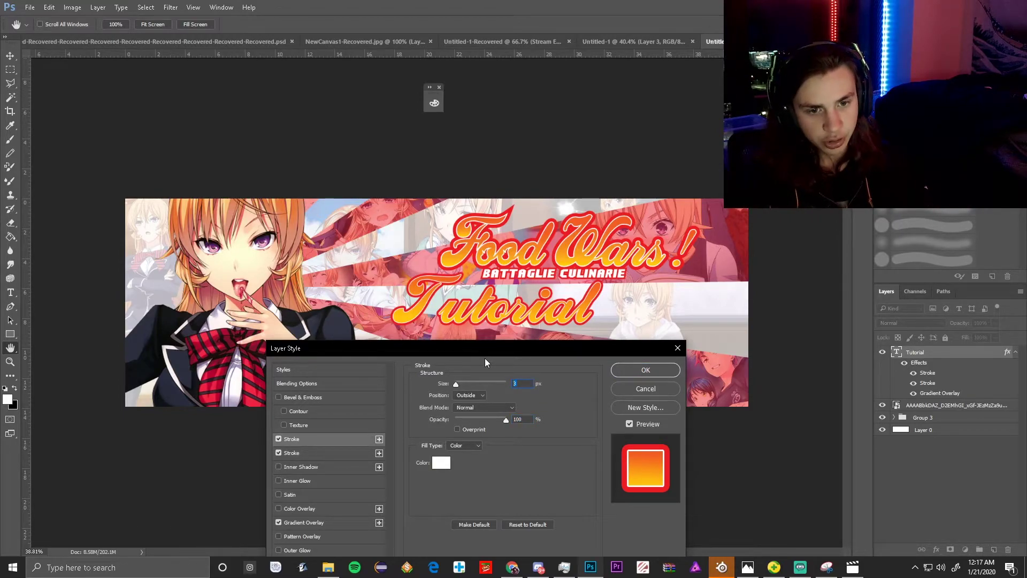
{"action": "type", "text": "6"}
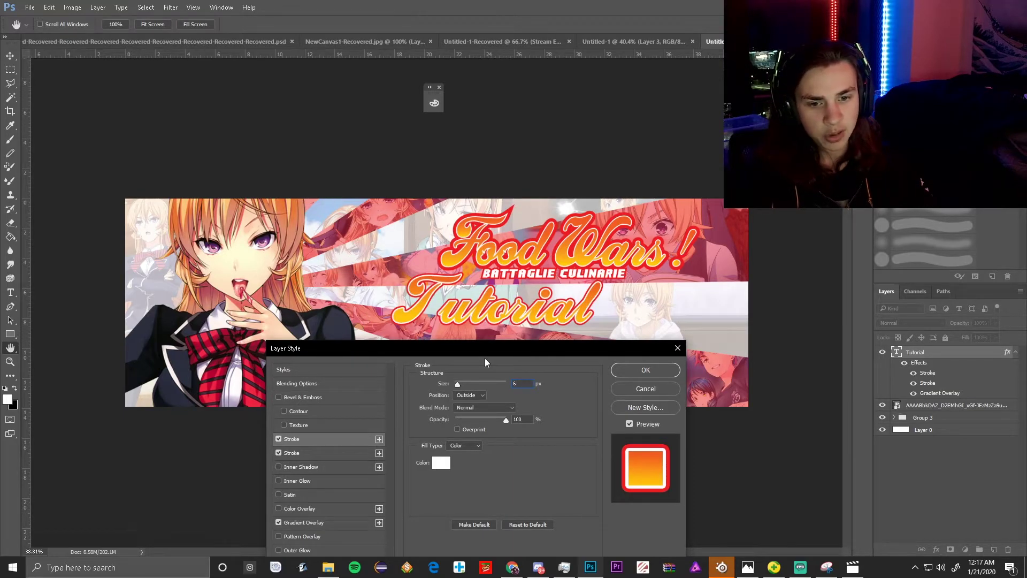
{"action": "type", "text": "5"}
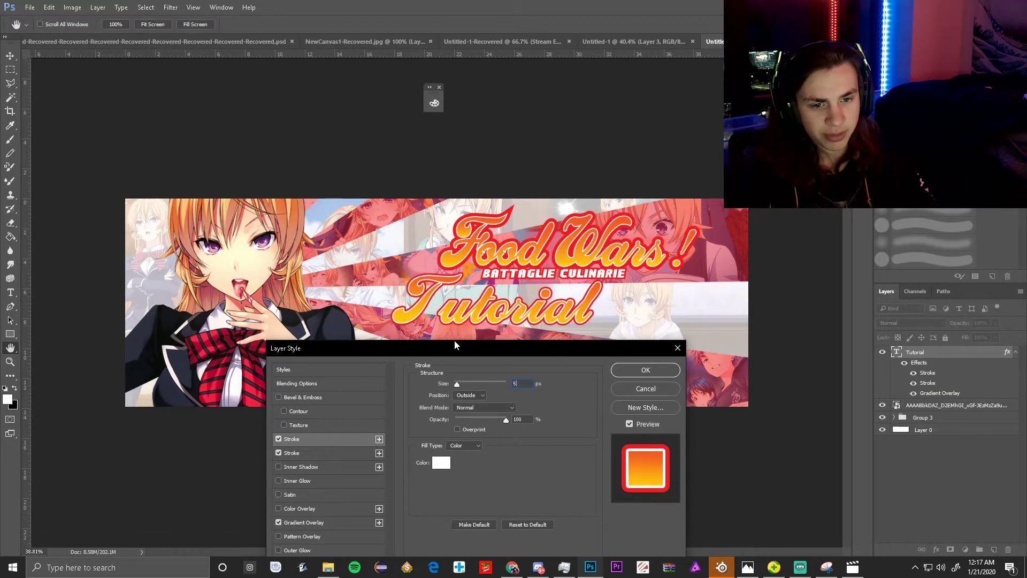
{"action": "left_click", "coordinate": [308, 456]}
{"action": "double_click", "coordinate": [528, 384]}
{"action": "type", "text": "16"}
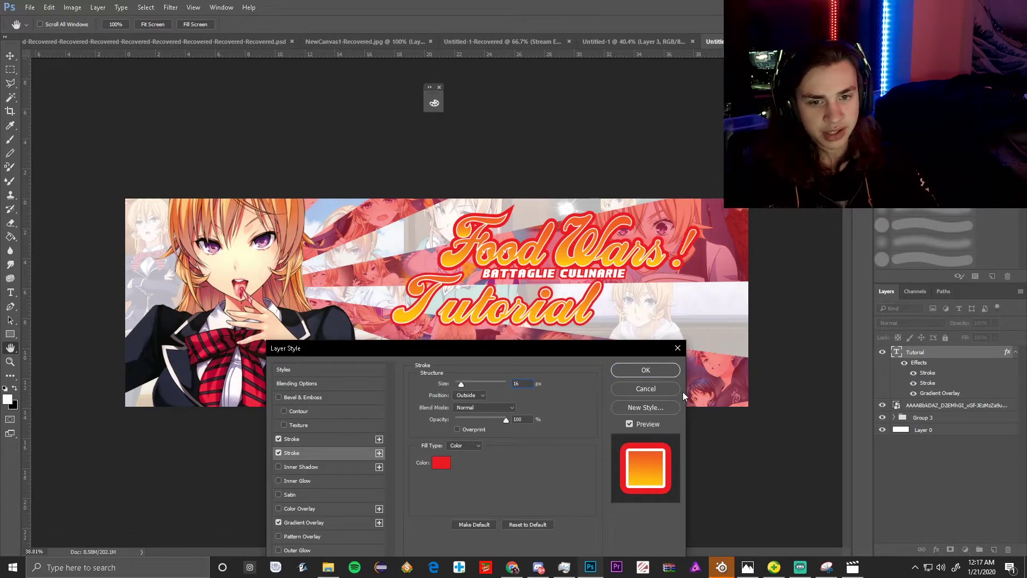
{"action": "left_click", "coordinate": [641, 372]}
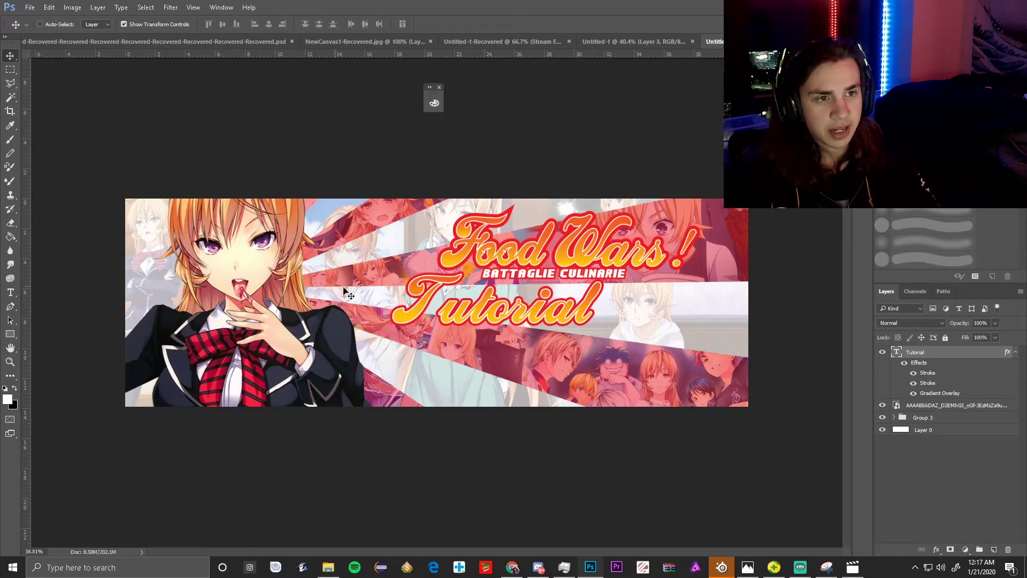
{"action": "left_click", "coordinate": [10, 292]}
{"action": "left_click_drag", "start_coordinate": [392, 309], "coordinate": [441, 309]}
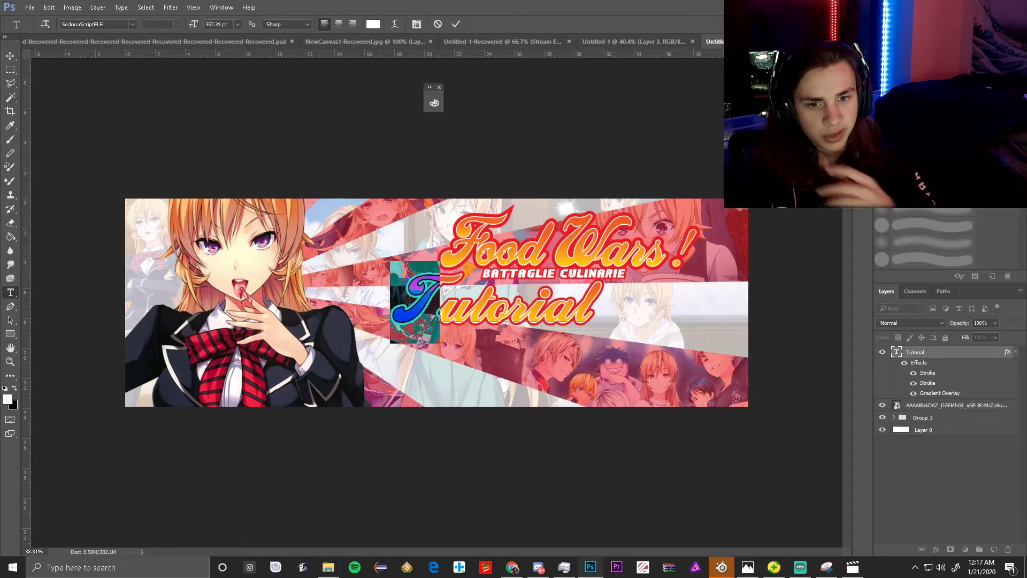
{"action": "key", "text": "Return"}
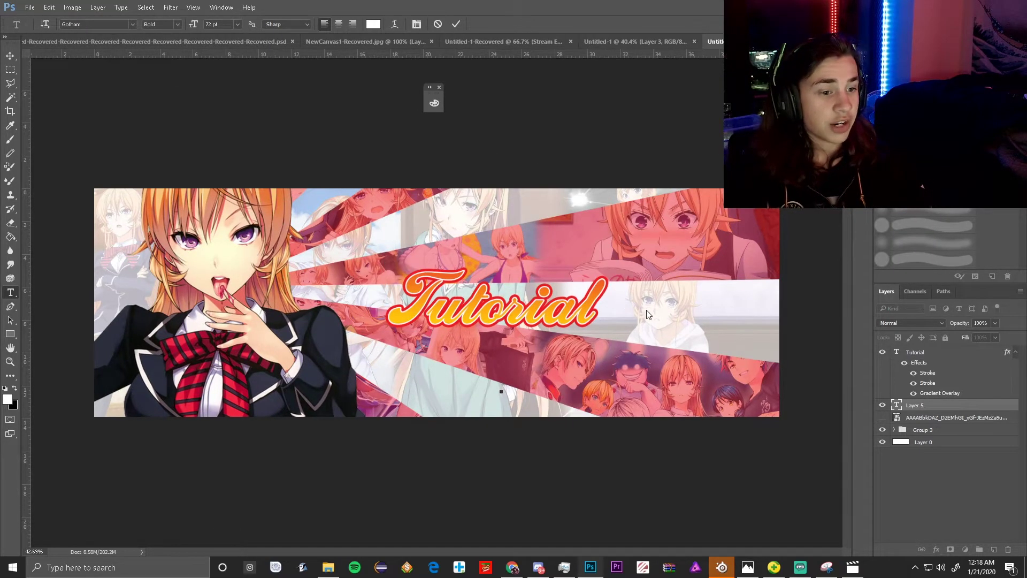
Add the white Gotham Bold text "Tutorial" over the lower rays and loosen its letter tracking.
{"action": "type", "text": "THto"}
{"action": "key", "text": "BackSpace"}
{"action": "key", "text": "BackSpace"}
{"action": "type", "text": "torial"}
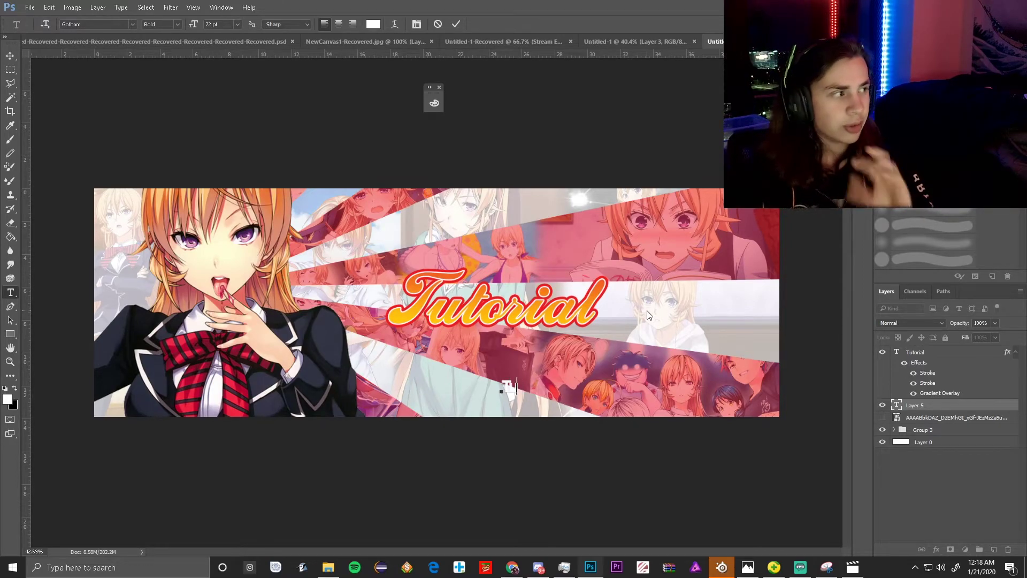
{"action": "key", "text": "ctrl+a"}
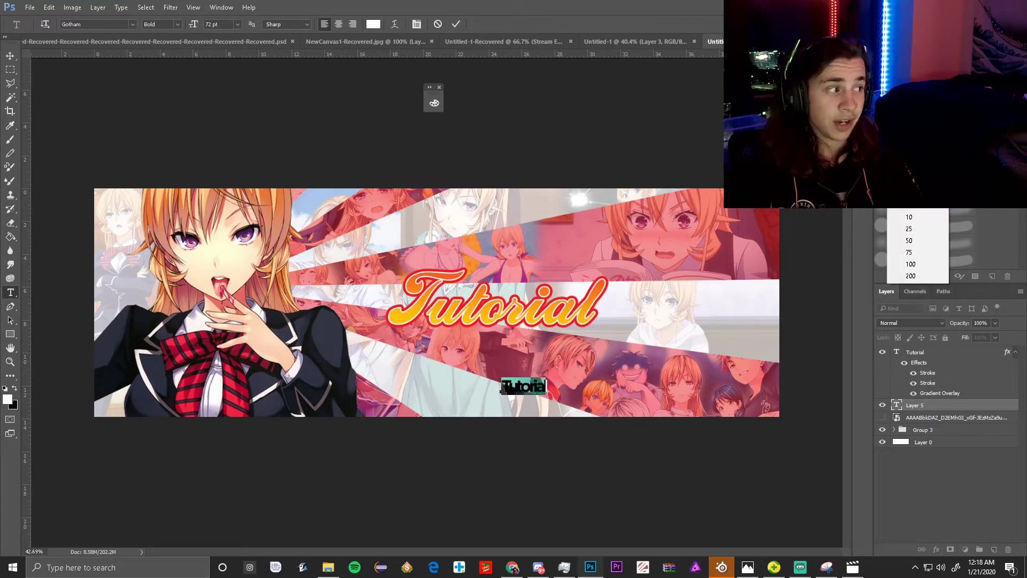
{"action": "left_click", "coordinate": [910, 194]}
Enlarge the all-caps Gotham TUTORIAL text to about 483 pt and place it across the banner behind the script title.
{"action": "left_click", "coordinate": [9, 57]}
{"action": "key", "text": "ctrl+t"}
{"action": "left_click_drag", "start_coordinate": [567, 377], "coordinate": [971, 227]}
{"action": "left_click_drag", "start_coordinate": [669, 310], "coordinate": [342, 317]}
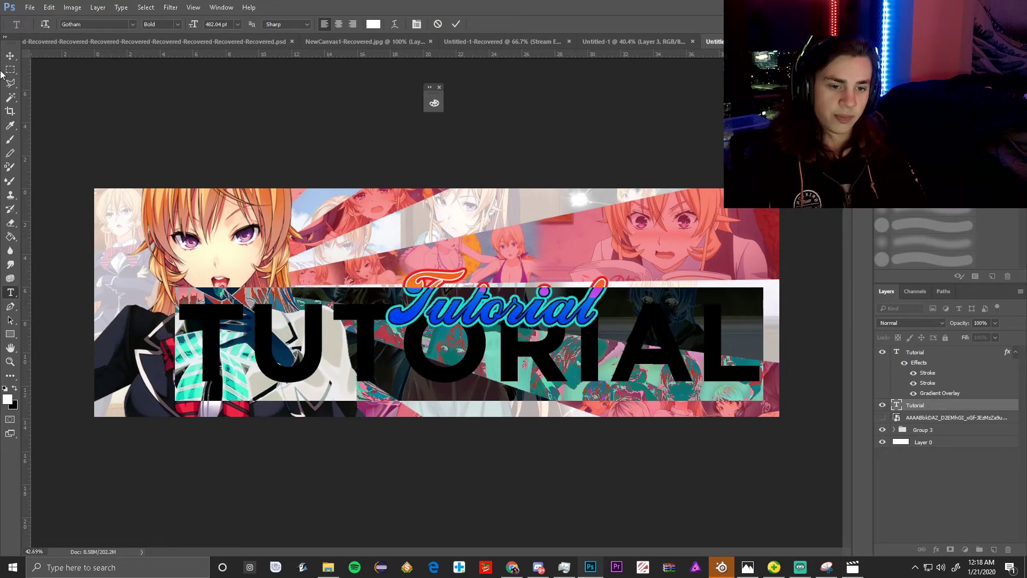
{"action": "left_click", "coordinate": [9, 57]}
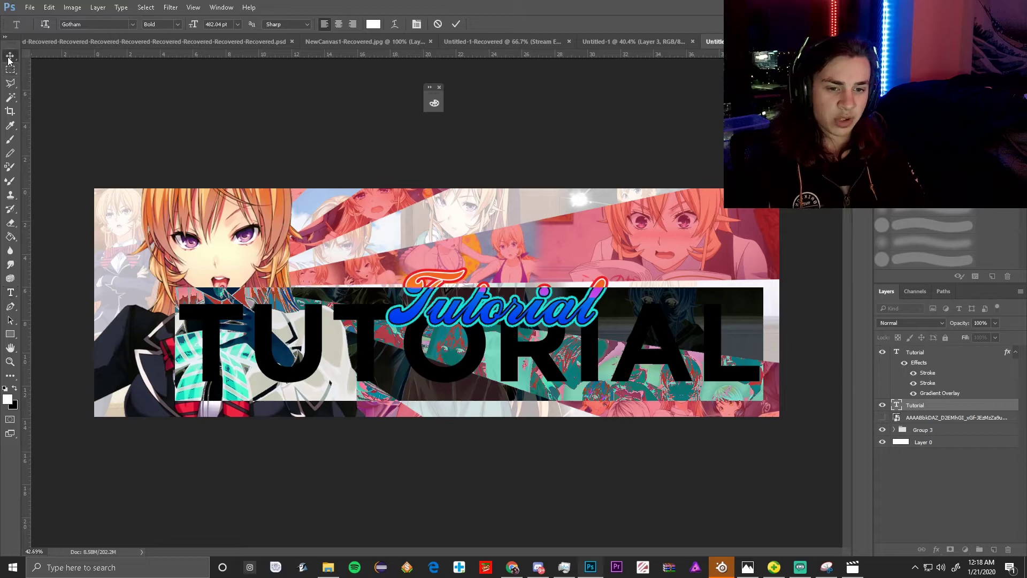
Scale the large white TUTORIAL text to about 116% and centre it so that it spans the full banner width.
{"action": "key", "text": "ctrl+minus"}
{"action": "key", "text": "ctrl+t"}
{"action": "left_click_drag", "start_coordinate": [656, 293], "coordinate": [733, 282]}
{"action": "left_click_drag", "start_coordinate": [482, 313], "coordinate": [519, 312]}
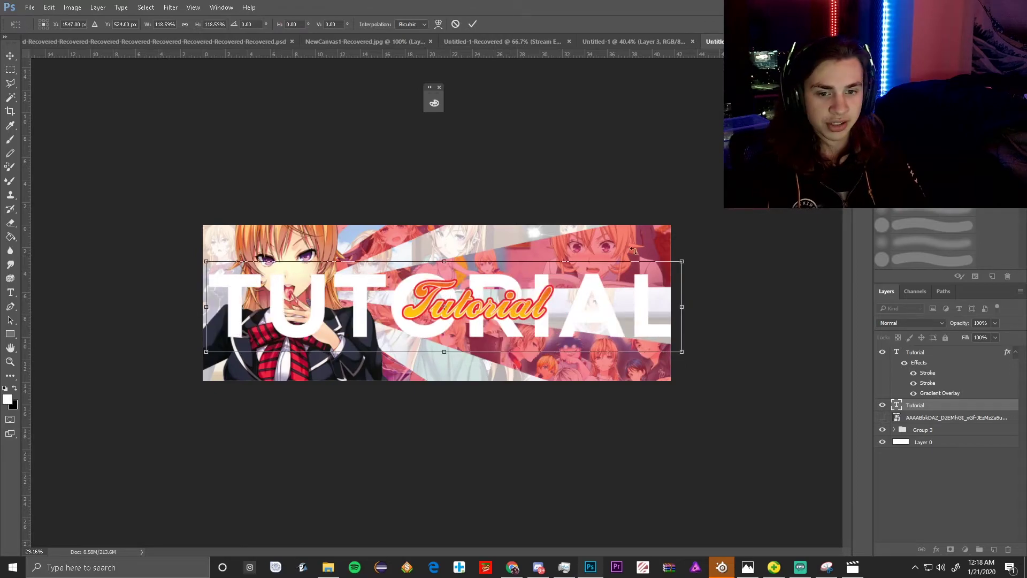
{"action": "left_click_drag", "start_coordinate": [618, 287], "coordinate": [615, 282]}
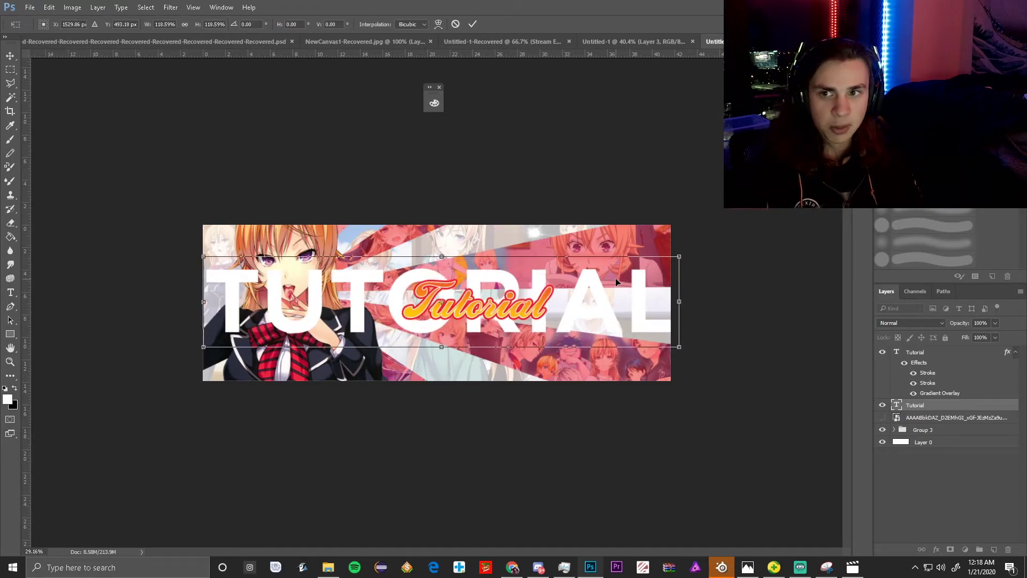
{"action": "left_click_drag", "start_coordinate": [679, 255], "coordinate": [670, 258]}
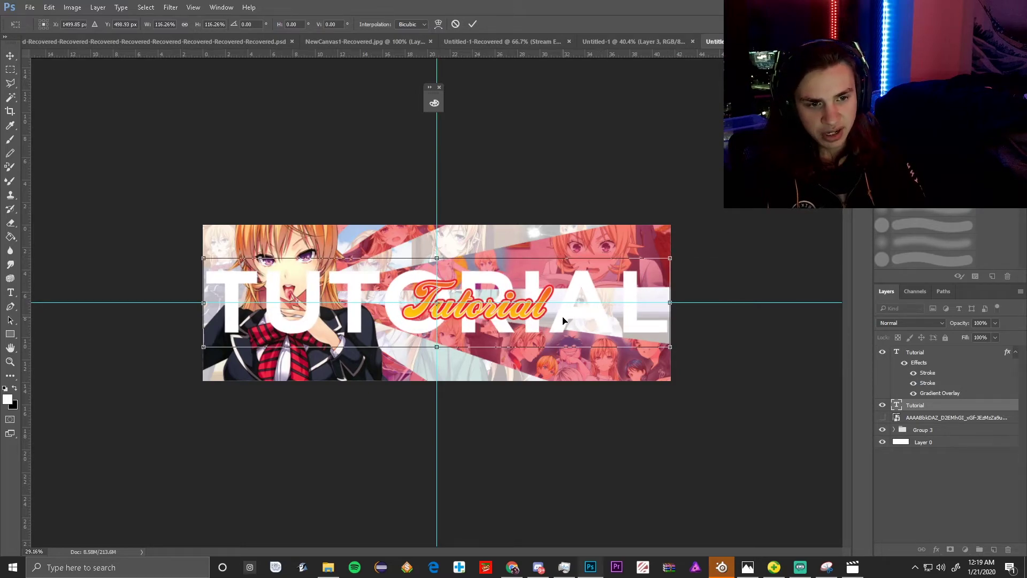
Move the large white TUTORIAL text layer behind the character render and lower its opacity to 41%.
{"action": "left_click_drag", "start_coordinate": [896, 382], "coordinate": [900, 375]}
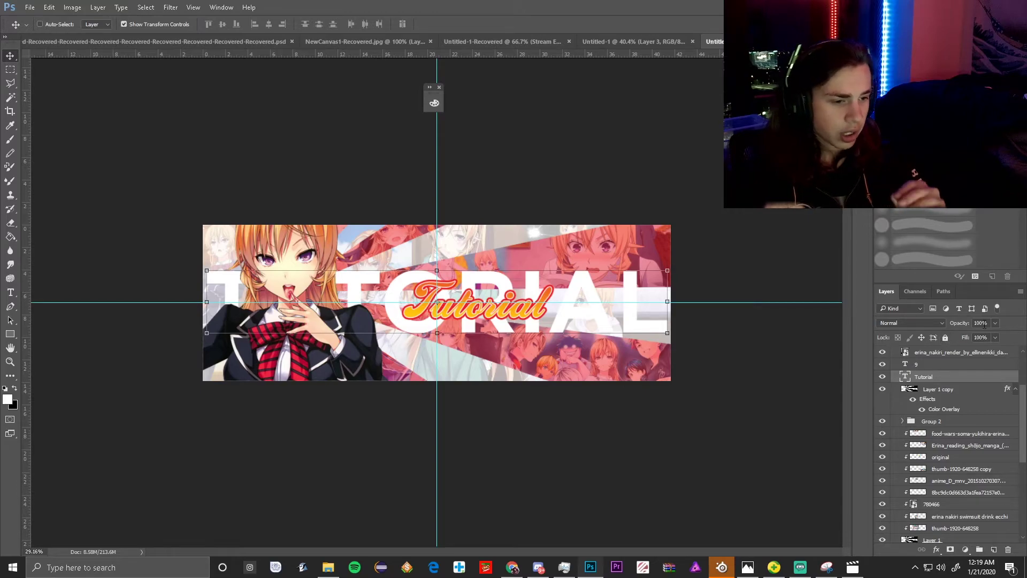
{"action": "left_click", "coordinate": [995, 323]}
{"action": "mouse_move", "coordinate": [991, 336]}
{"action": "left_mouse_down"}
{"action": "mouse_move", "coordinate": [945, 337]}
{"action": "mouse_move", "coordinate": [974, 340]}
{"action": "left_mouse_up"}
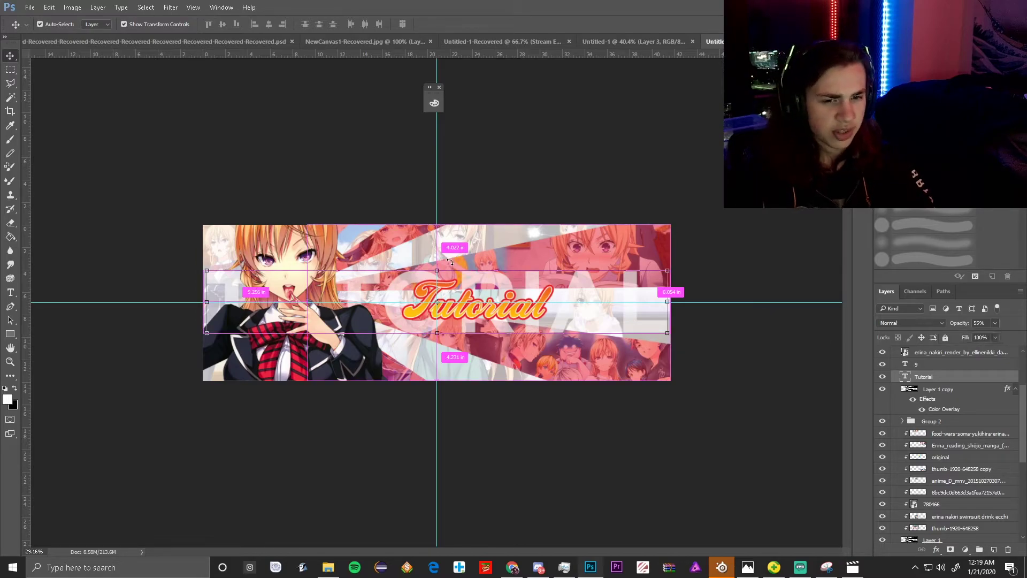
{"action": "key", "text": "ctrl+h"}
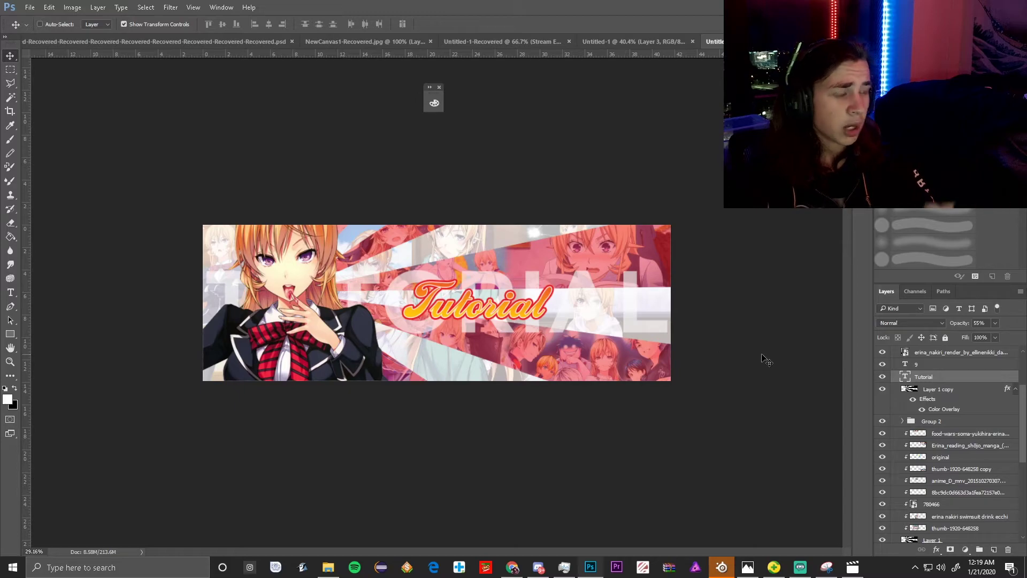
{"action": "key", "text": "ctrl+plus"}
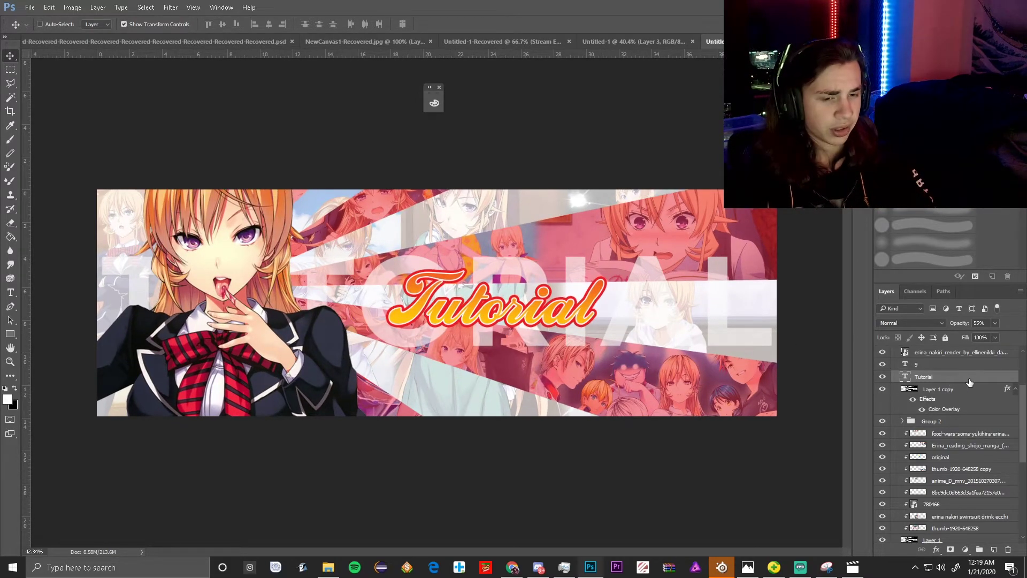
{"action": "left_click_drag", "start_coordinate": [994, 324], "coordinate": [987, 338]}
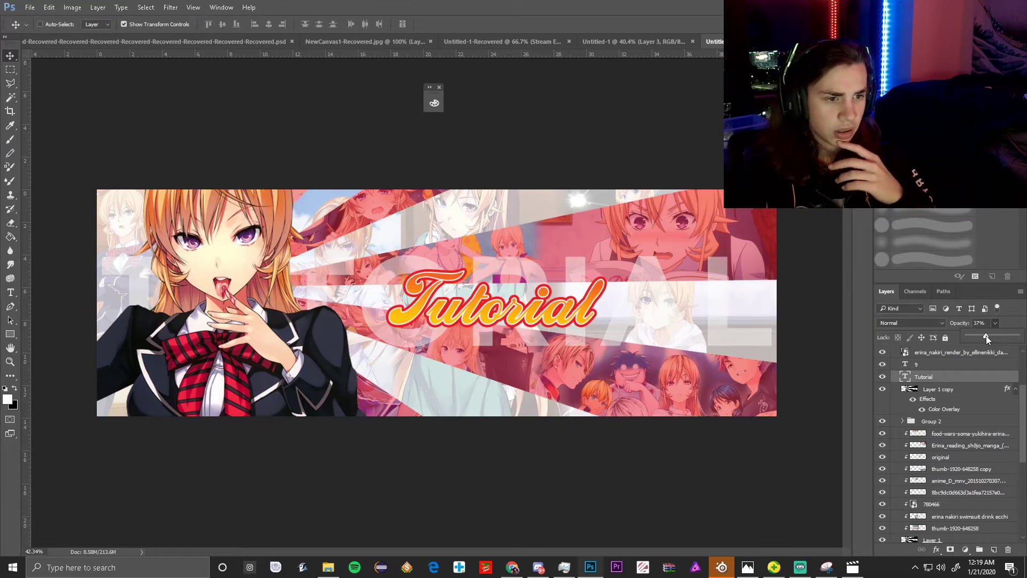
{"action": "left_click", "coordinate": [998, 325]}
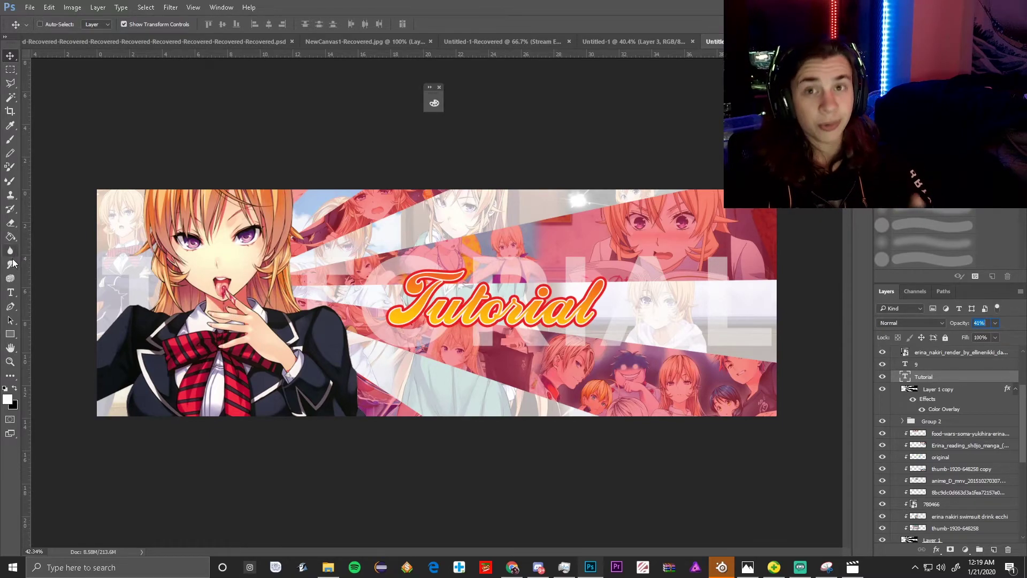
Group all the banner layers, from the styled Tutorial title down to fr_maid_somaNOHD, leaving only Layer 0 outside.
{"action": "left_click", "coordinate": [10, 293]}
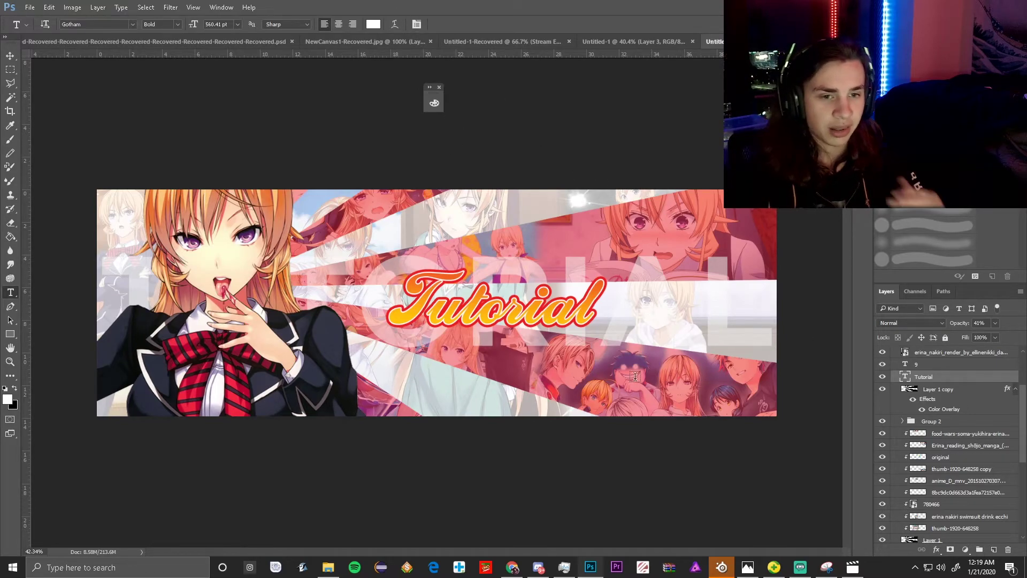
{"action": "scroll", "coordinate": [909, 466], "scroll_direction": "up", "scroll_amount": 3}
{"action": "left_click", "coordinate": [924, 353]}
{"action": "scroll", "coordinate": [923, 393], "scroll_direction": "down", "scroll_amount": 5}
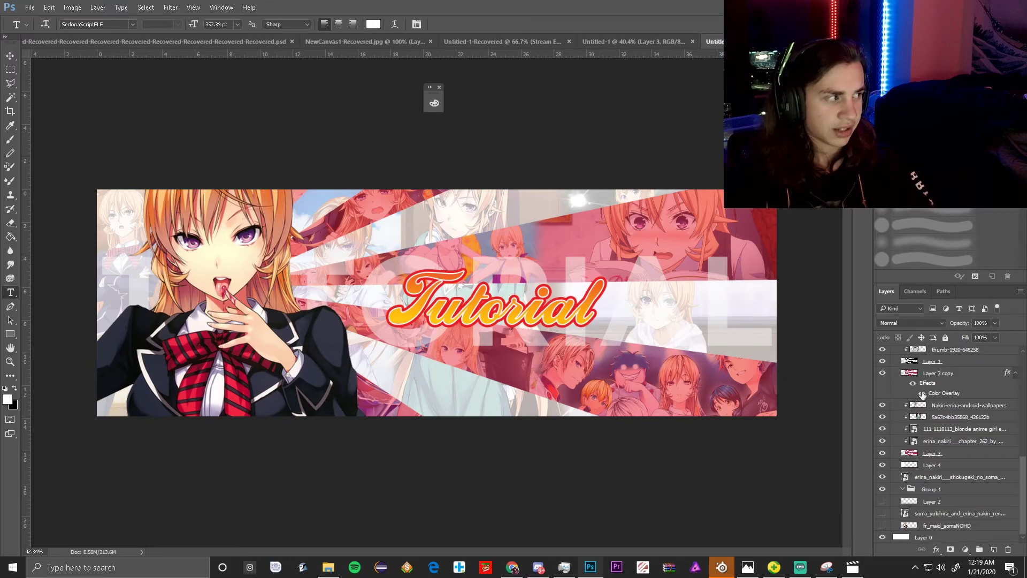
{"action": "left_click", "coordinate": [949, 525], "text": "shift"}
{"action": "left_click", "coordinate": [982, 551]}
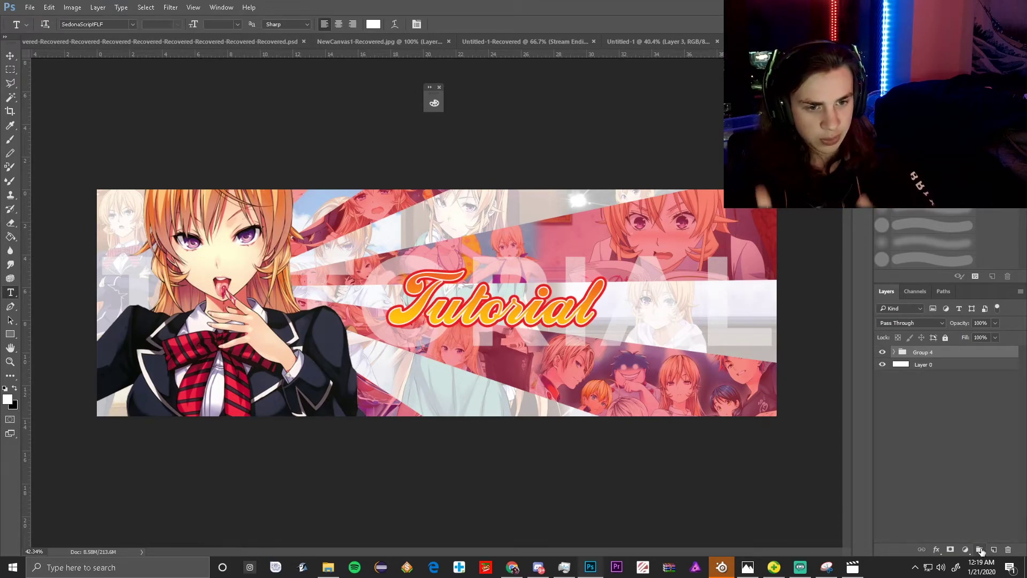
On a new layer above the group, paint a black vignette around the banner's edges with a soft 1530 px brush at 0% hardness.
{"action": "left_click", "coordinate": [994, 549]}
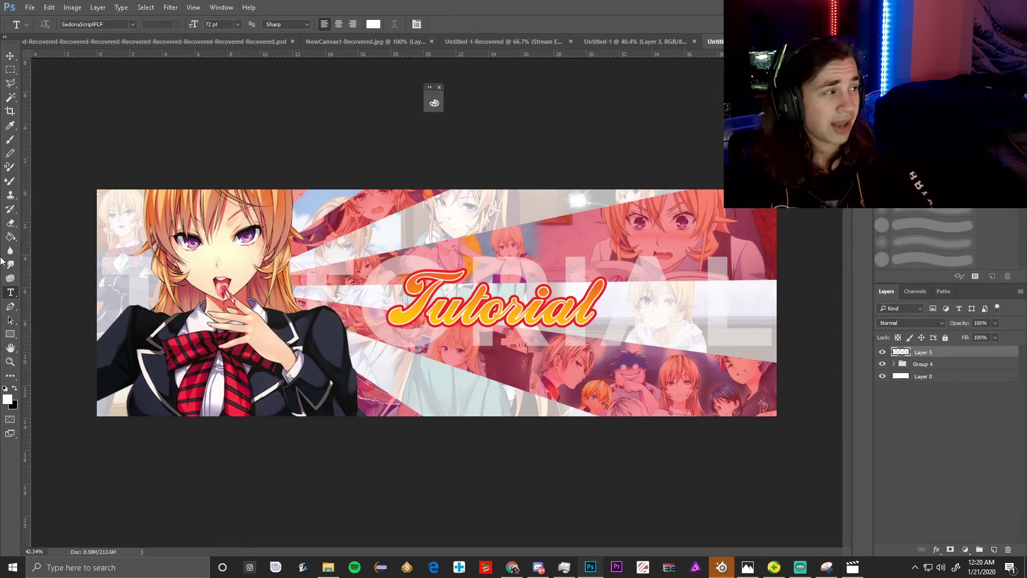
{"action": "left_click", "coordinate": [10, 139]}
{"action": "key", "text": "d"}
{"action": "scroll", "coordinate": [436, 302], "scroll_direction": "down", "scroll_amount": 3}
{"action": "right_click", "coordinate": [518, 325]}
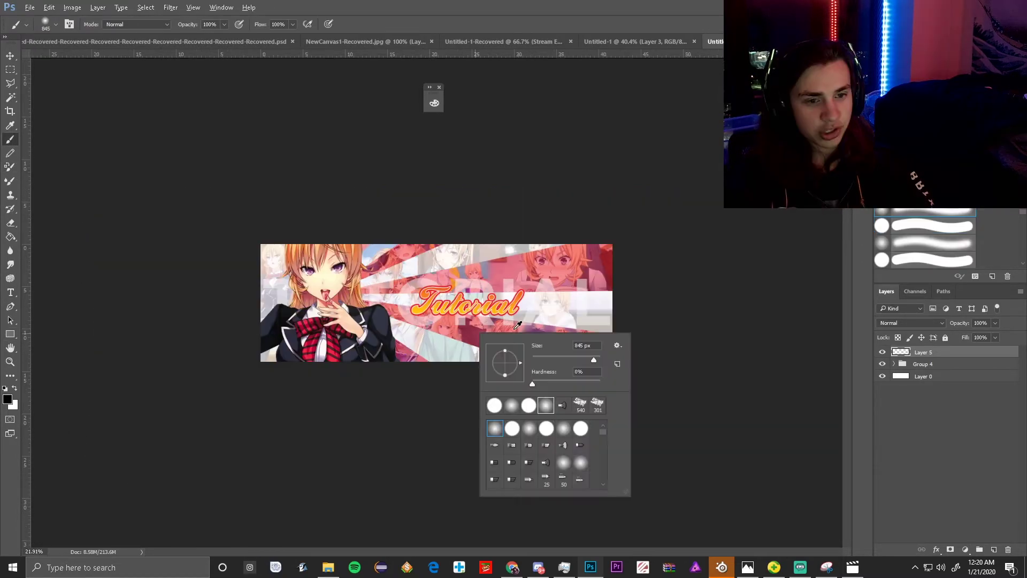
{"action": "left_click_drag", "start_coordinate": [436, 298], "coordinate": [468, 297]}
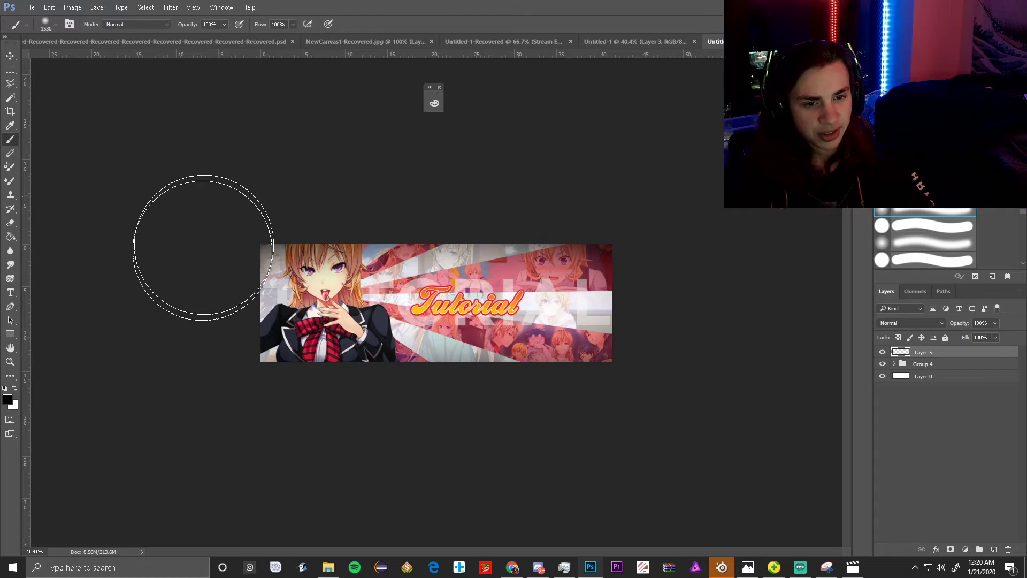
{"action": "scroll", "coordinate": [628, 415], "scroll_direction": "up", "scroll_amount": 2}
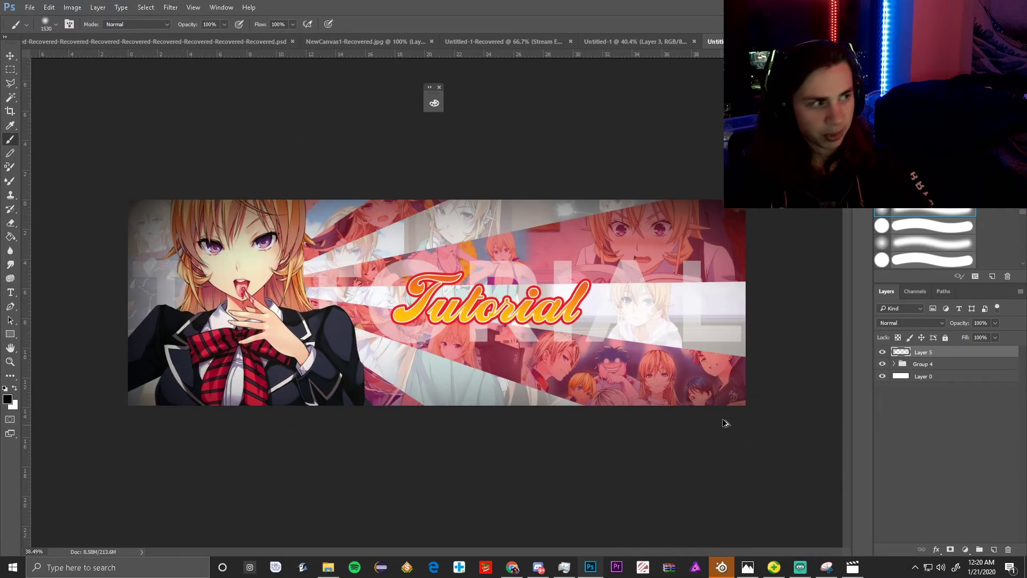
{"action": "scroll", "coordinate": [743, 431], "scroll_direction": "down", "scroll_amount": 2}
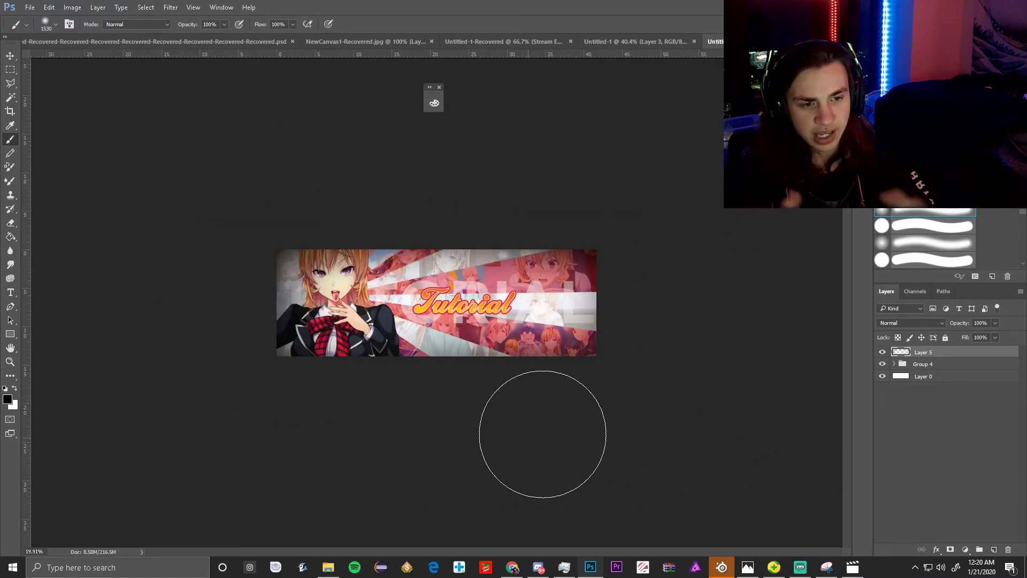
{"action": "scroll", "coordinate": [528, 437], "scroll_direction": "up", "scroll_amount": 3}
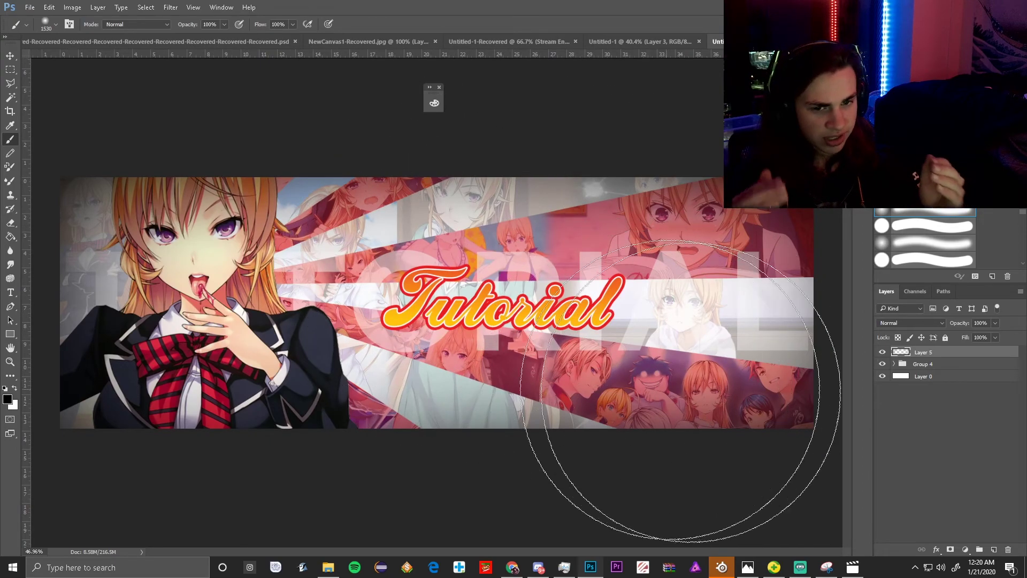
Set the foreground colour to the red #ed1c22 sampled from the script Tutorial title's outline.
{"action": "key", "text": "e"}
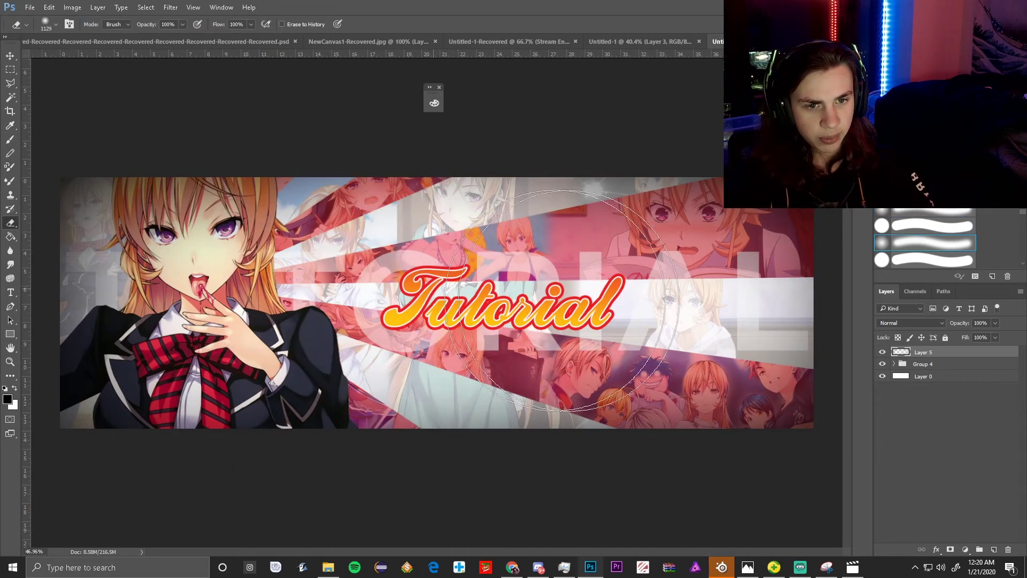
{"action": "scroll", "coordinate": [582, 399], "scroll_direction": "down", "scroll_amount": 1}
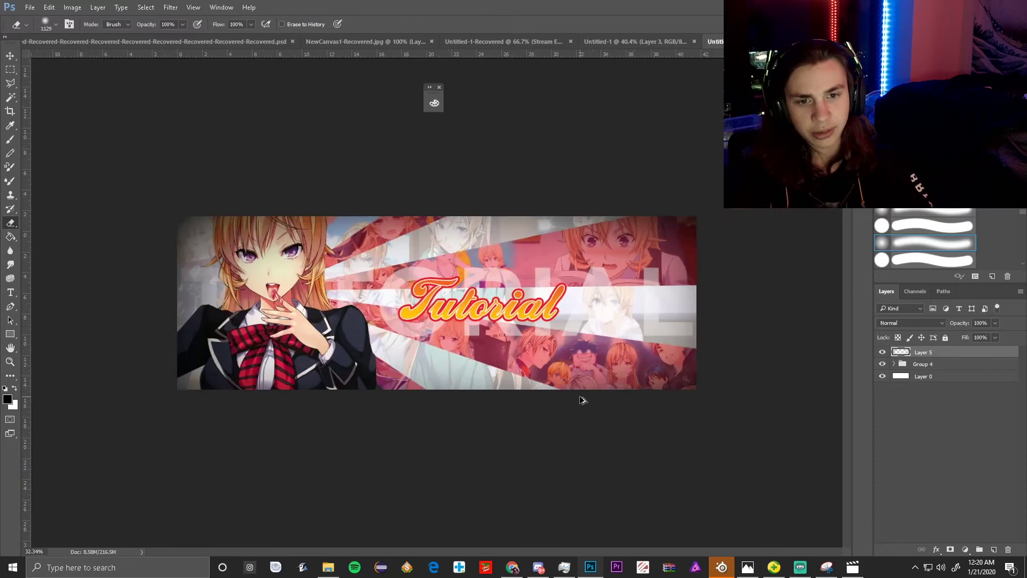
{"action": "scroll", "coordinate": [582, 399], "scroll_direction": "up", "scroll_amount": 1}
{"action": "left_click", "coordinate": [14, 389]}
{"action": "left_click", "coordinate": [7, 399]}
{"action": "left_click", "coordinate": [452, 279]}
{"action": "key", "text": "Return"}
{"action": "key", "text": "e"}
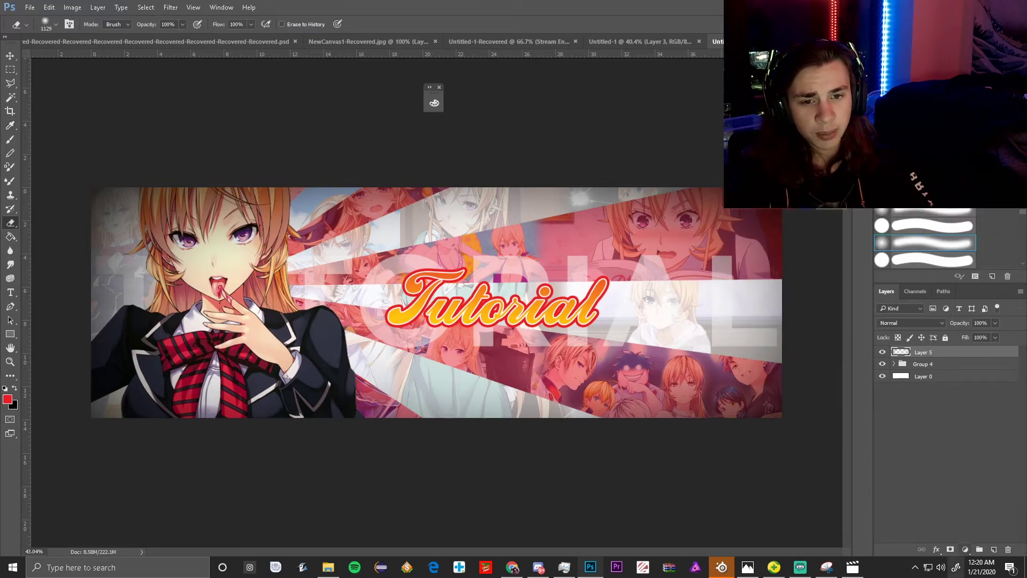
Paint a soft red glow along the banner's upper and right edges on a new layer with the large soft brush.
{"action": "left_click", "coordinate": [993, 549]}
{"action": "key", "text": "b"}
{"action": "scroll", "coordinate": [373, 442], "scroll_direction": "down", "scroll_amount": 3}
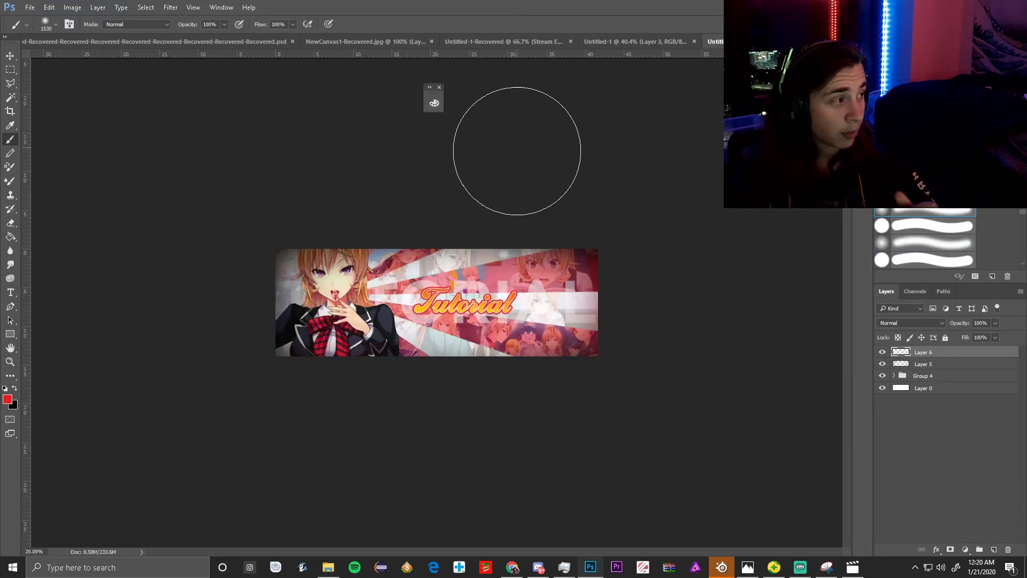
{"action": "scroll", "coordinate": [384, 337], "scroll_direction": "up", "scroll_amount": 3}
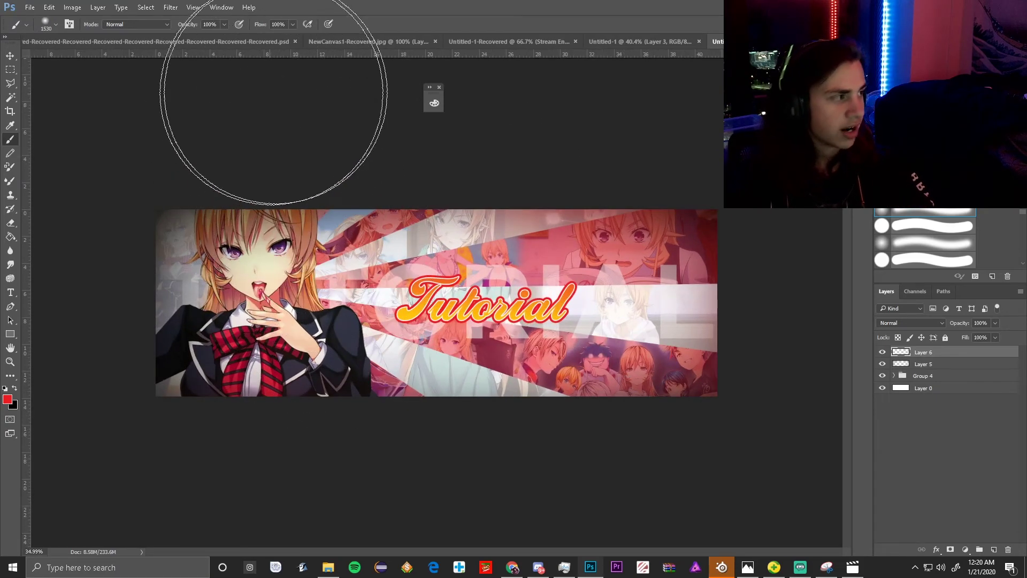
Sample light orange #fac478 from the character's hair with the vignette layers hidden, then brush it softly along the banner's edges on a new layer.
{"action": "left_click", "coordinate": [7, 399]}
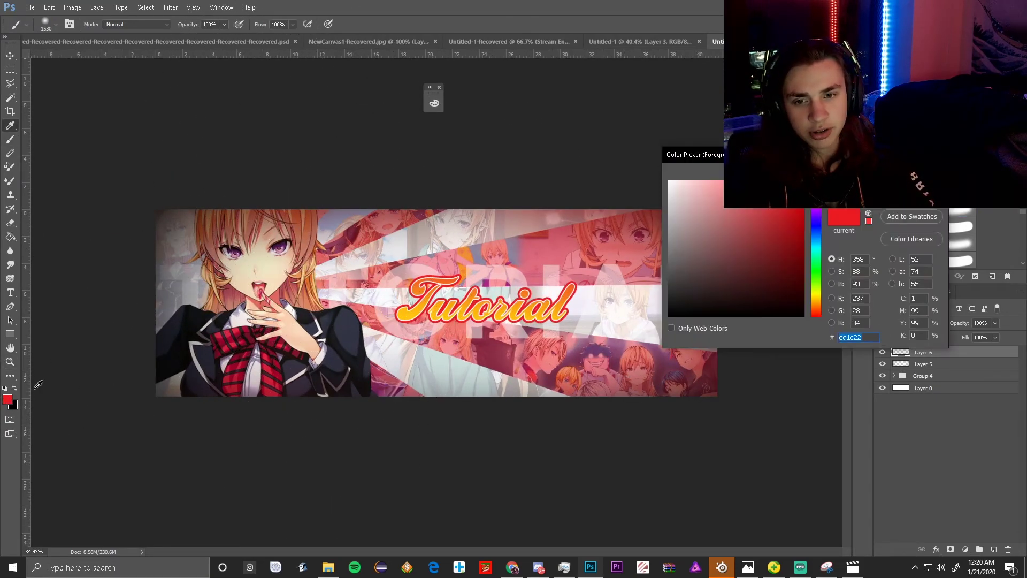
{"action": "left_click", "coordinate": [252, 210]}
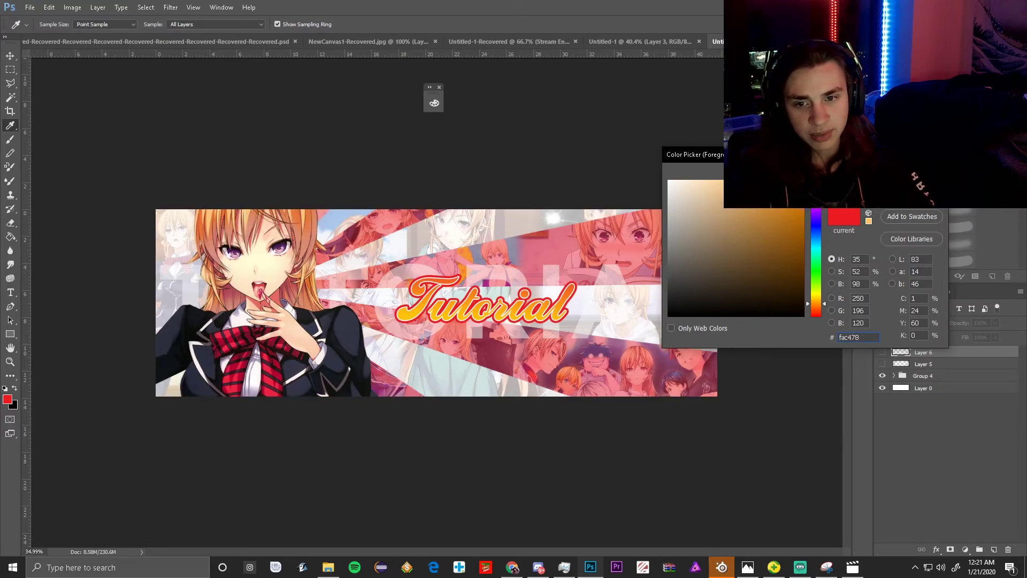
{"action": "key", "text": "Return"}
{"action": "left_click", "coordinate": [881, 364]}
{"action": "left_click", "coordinate": [880, 352]}
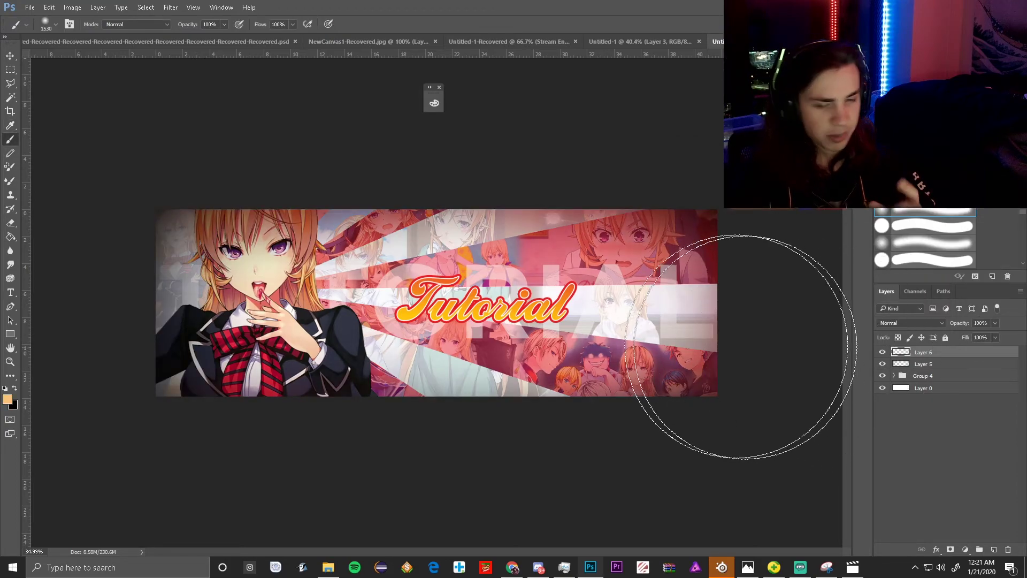
{"action": "scroll", "coordinate": [600, 425], "scroll_direction": "down", "scroll_amount": 3}
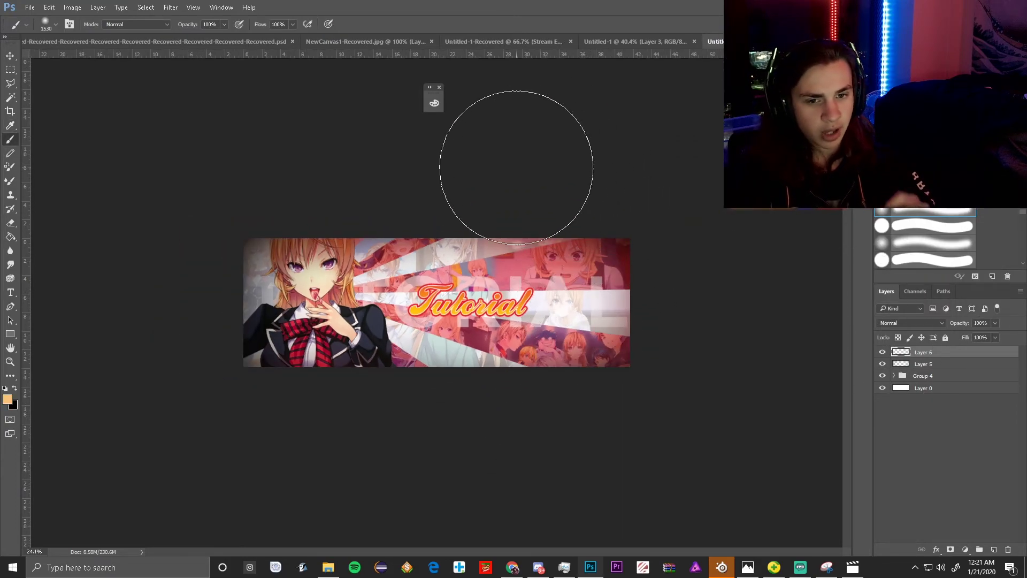
{"action": "left_click", "coordinate": [994, 549]}
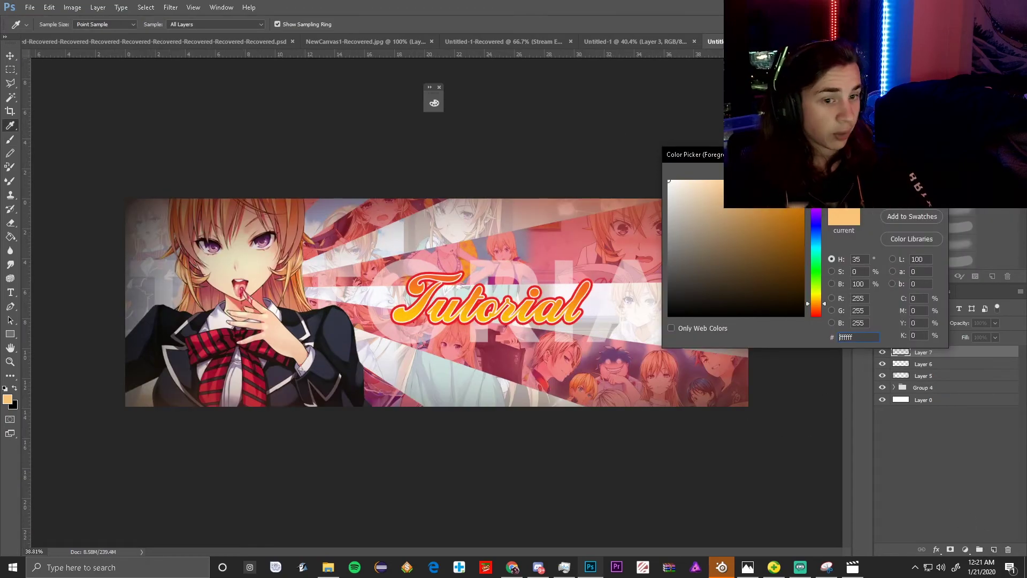
Set the foreground colour to white #ffffff and brush soft white light along the banner's edges on another new layer.
{"action": "left_click", "coordinate": [912, 172]}
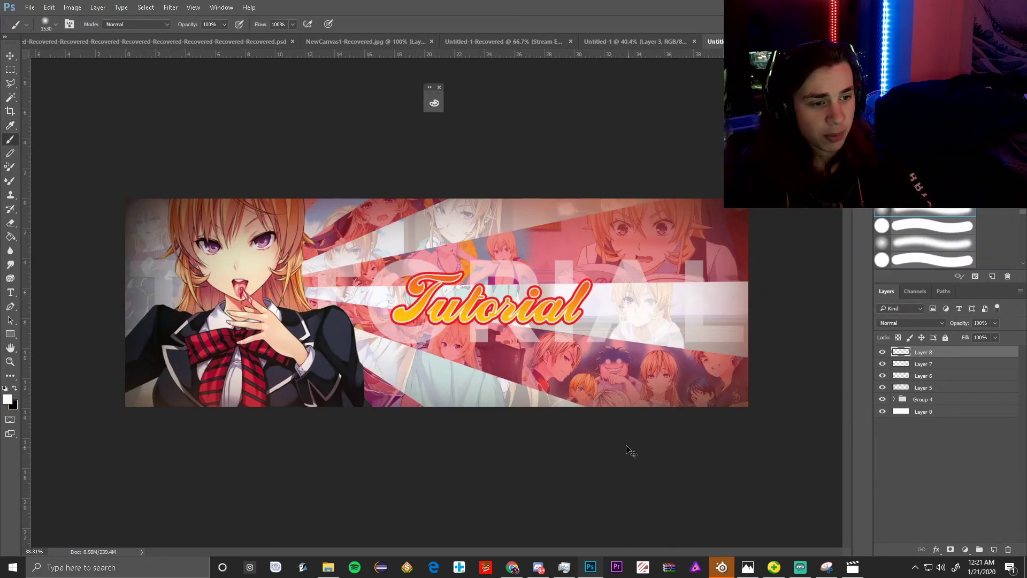
{"action": "scroll", "coordinate": [631, 452], "scroll_direction": "down", "scroll_amount": 2}
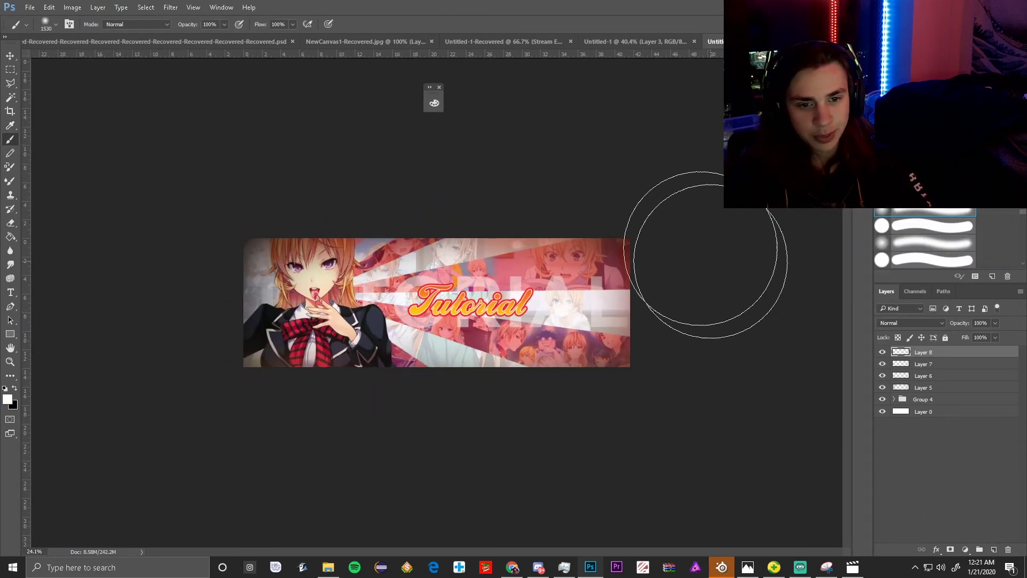
{"action": "scroll", "coordinate": [438, 302], "scroll_direction": "up", "scroll_amount": 2}
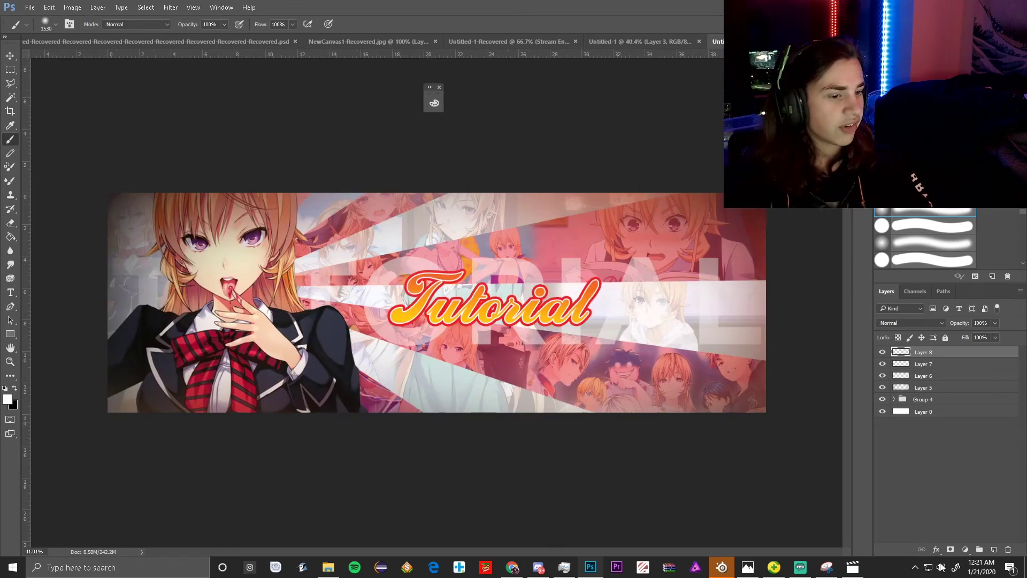
Add a Curves adjustment layer above the vignettes, try its automatic correction, and reset the curve to default.
{"action": "left_click", "coordinate": [965, 549]}
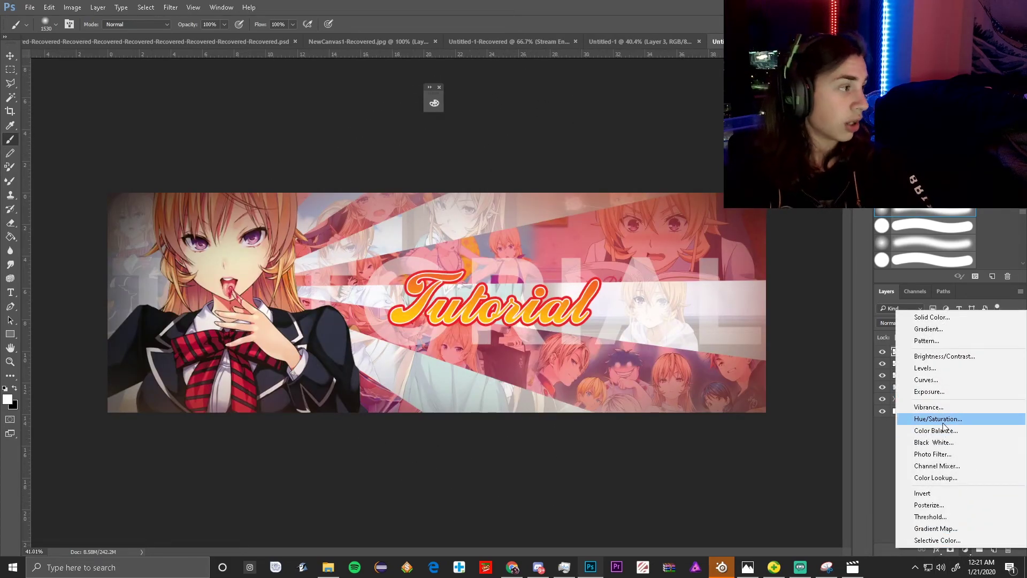
{"action": "left_click", "coordinate": [934, 379]}
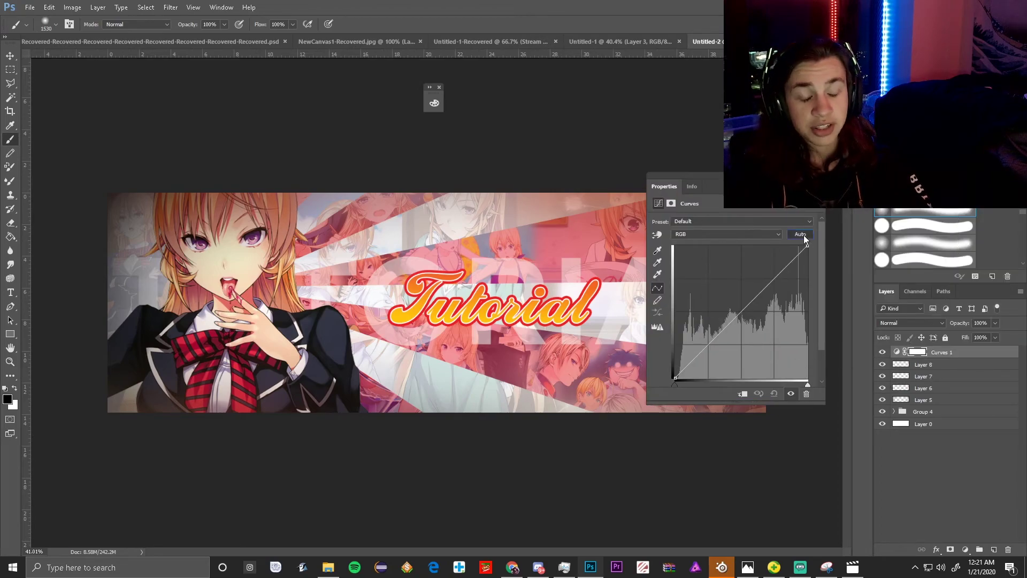
{"action": "left_click", "coordinate": [802, 235]}
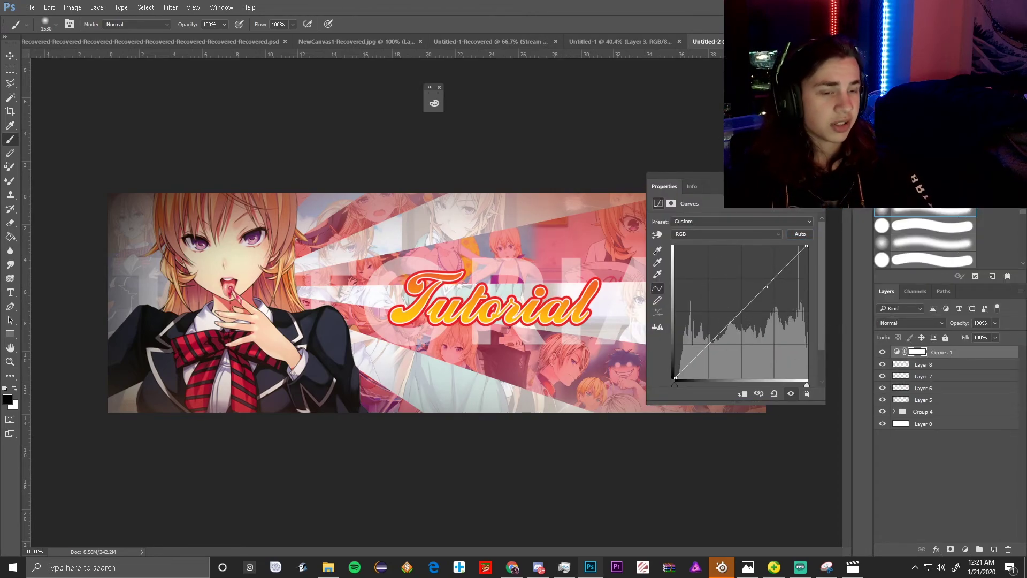
{"action": "left_click_drag", "start_coordinate": [784, 186], "coordinate": [910, 175]}
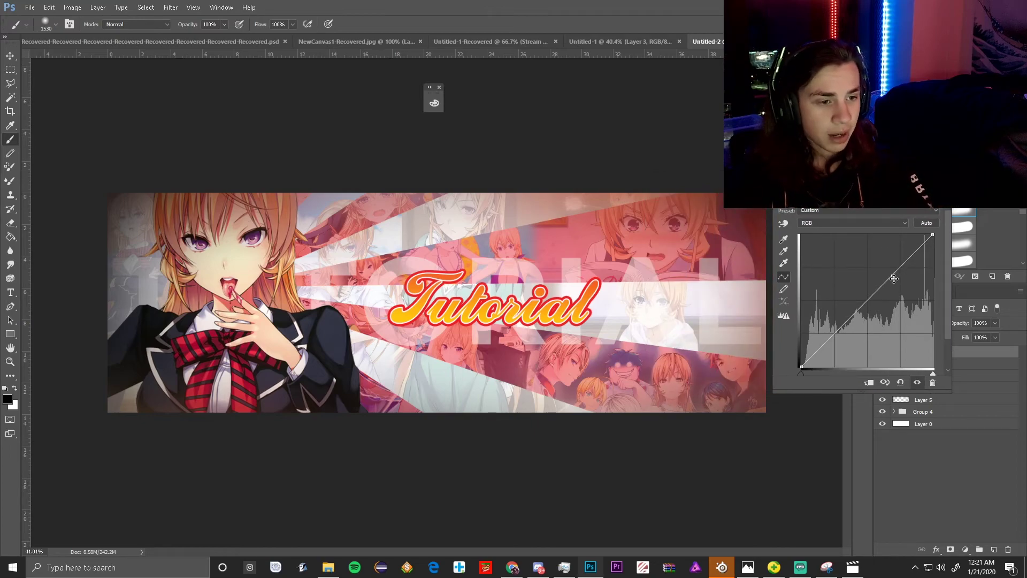
{"action": "left_click", "coordinate": [900, 382]}
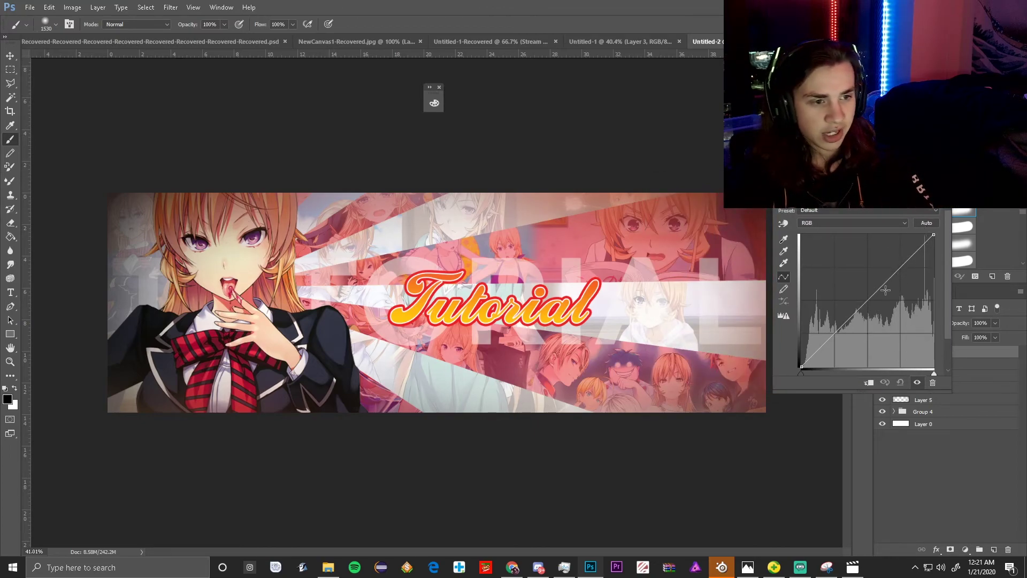
Shape the RGB curve with three points that slightly deepen the shadows, and compare the banner with and without the adjustment.
{"action": "left_click_drag", "start_coordinate": [897, 276], "coordinate": [889, 268]}
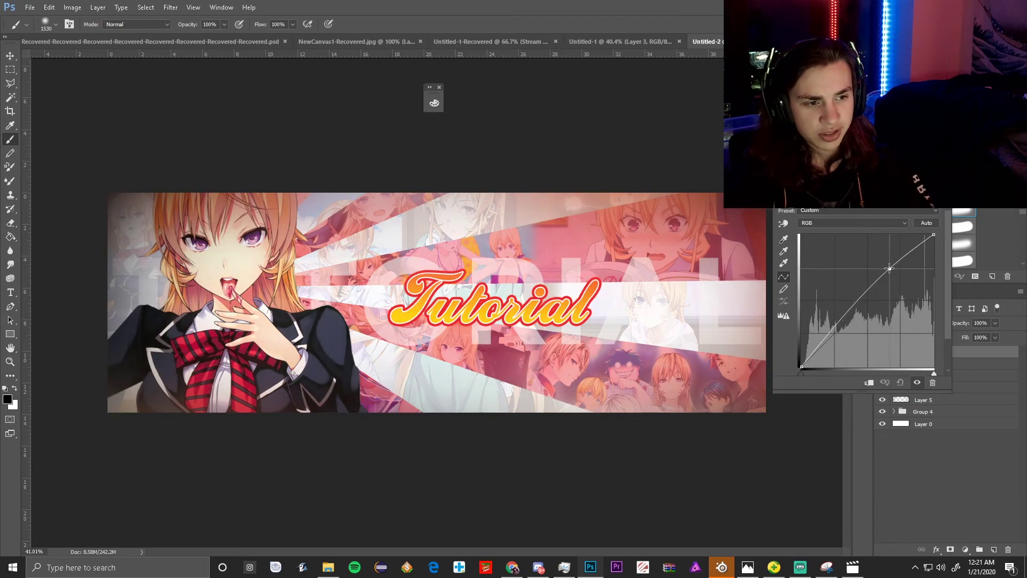
{"action": "left_click_drag", "start_coordinate": [855, 301], "coordinate": [859, 317]}
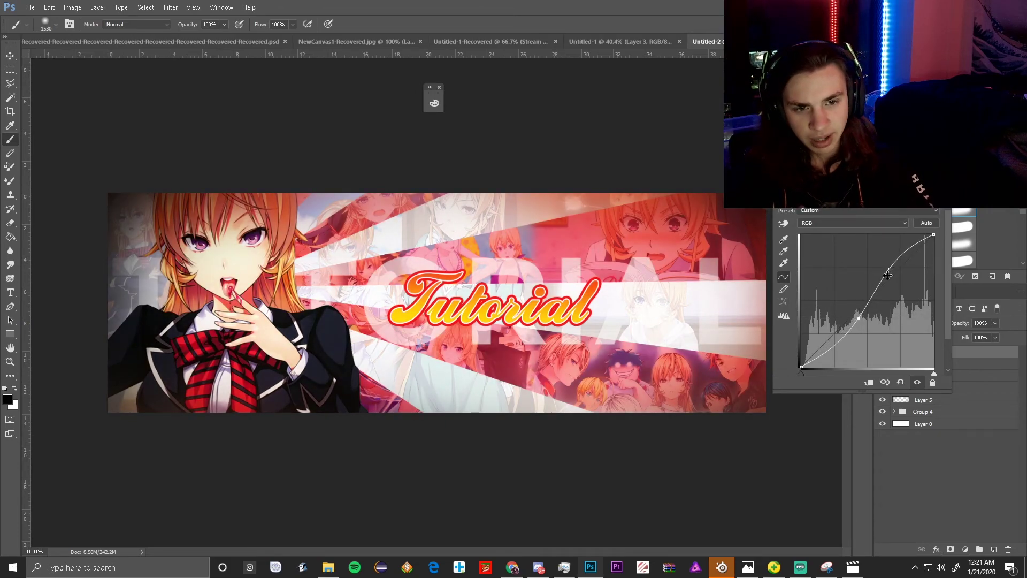
{"action": "left_click_drag", "start_coordinate": [889, 269], "coordinate": [889, 280]}
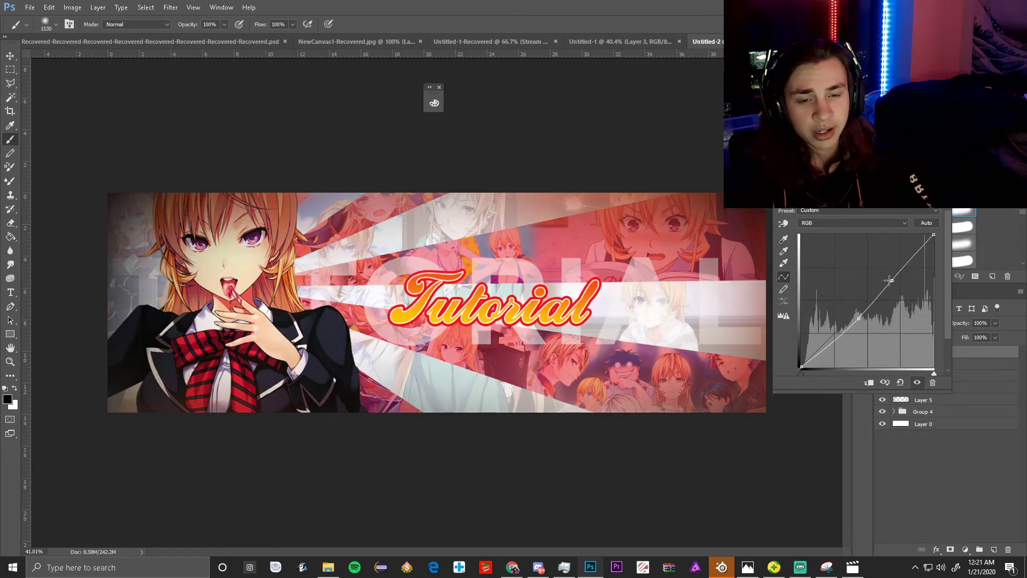
{"action": "left_click_drag", "start_coordinate": [859, 318], "coordinate": [857, 317]}
{"action": "left_click_drag", "start_coordinate": [891, 281], "coordinate": [868, 298]}
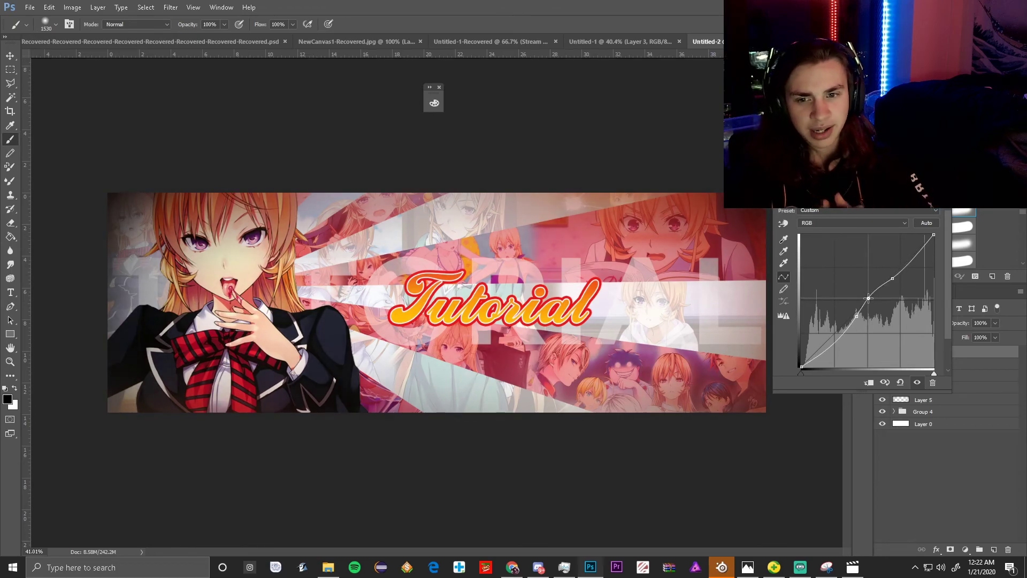
{"action": "left_click", "coordinate": [916, 383]}
{"action": "left_click", "coordinate": [917, 383]}
{"action": "left_click", "coordinate": [917, 384]}
{"action": "left_click", "coordinate": [917, 384]}
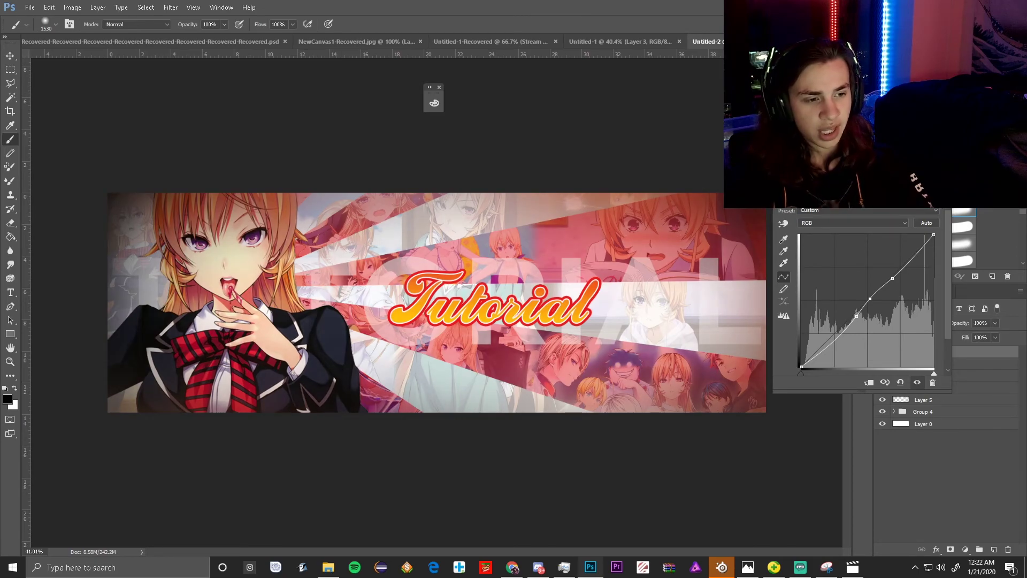
{"action": "left_click", "coordinate": [927, 524]}
Add a Brightness/Contrast adjustment layer above the Curves layer with contrast set to 6.
{"action": "left_click", "coordinate": [964, 549]}
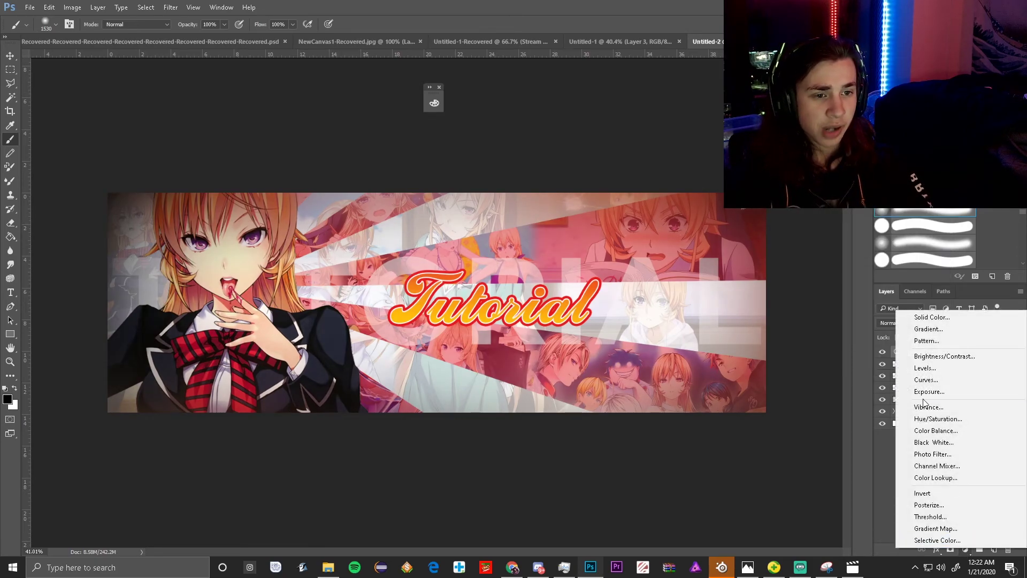
{"action": "left_click", "coordinate": [936, 358]}
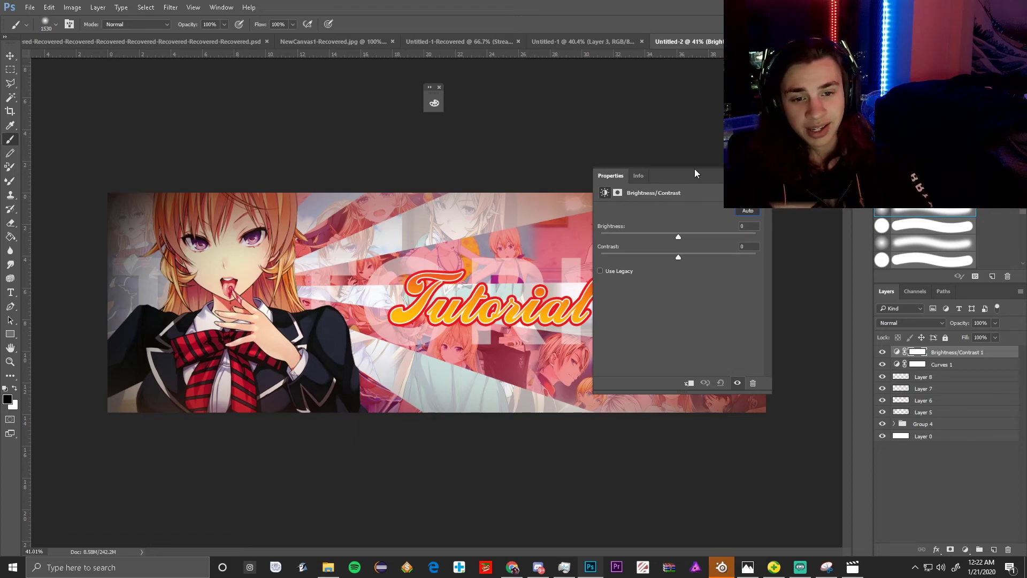
{"action": "left_click_drag", "start_coordinate": [700, 181], "coordinate": [787, 146]}
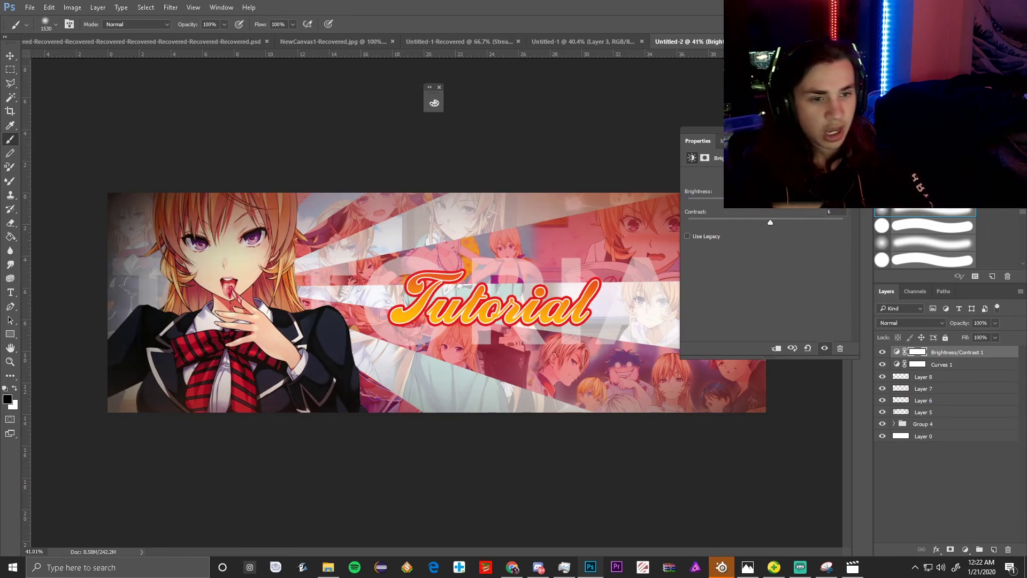
{"action": "left_click", "coordinate": [846, 130]}
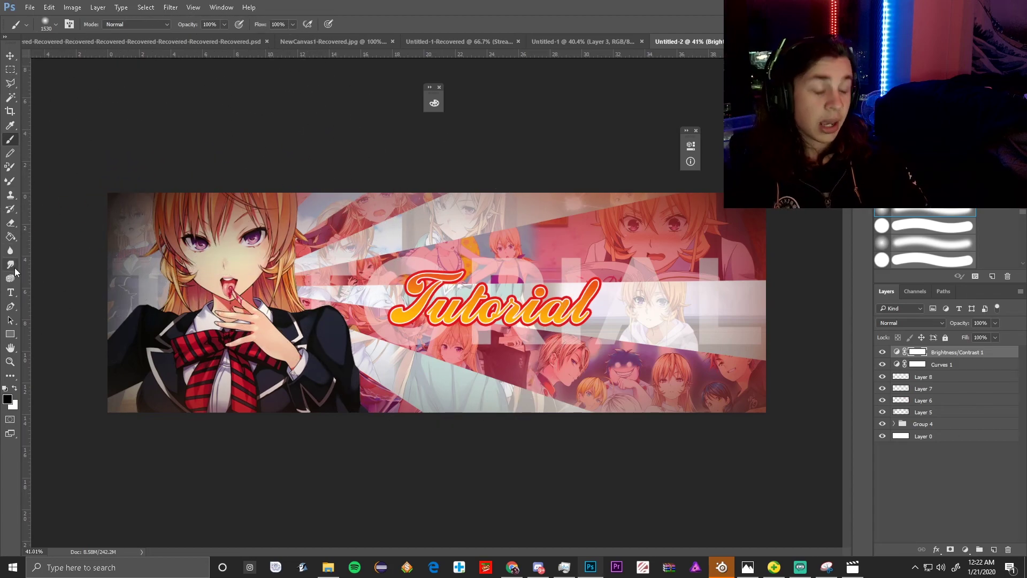
Compare the finished banner with the earlier version in the Untitled-1 document.
{"action": "left_click", "coordinate": [10, 293]}
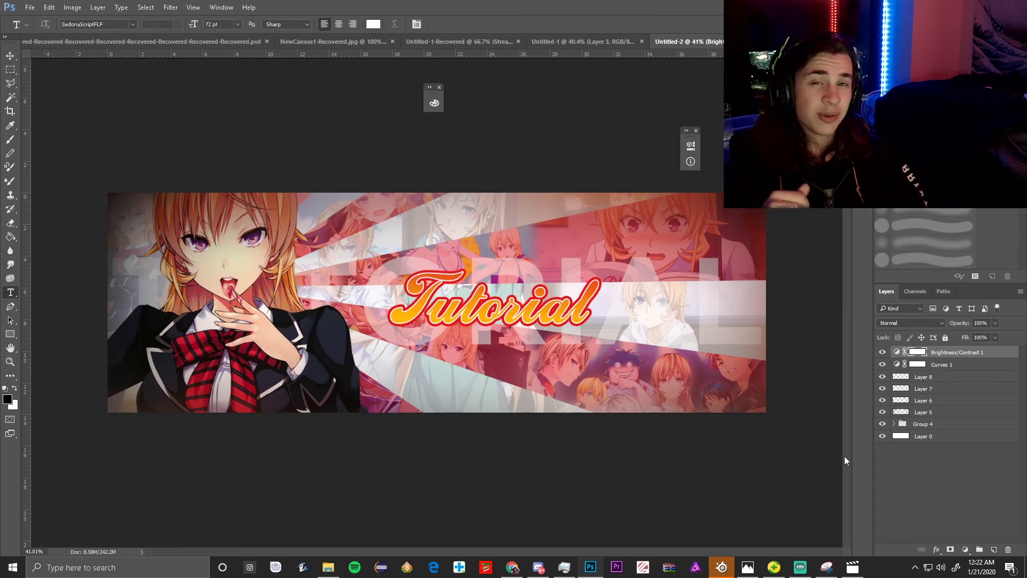
{"action": "left_click", "coordinate": [565, 41]}
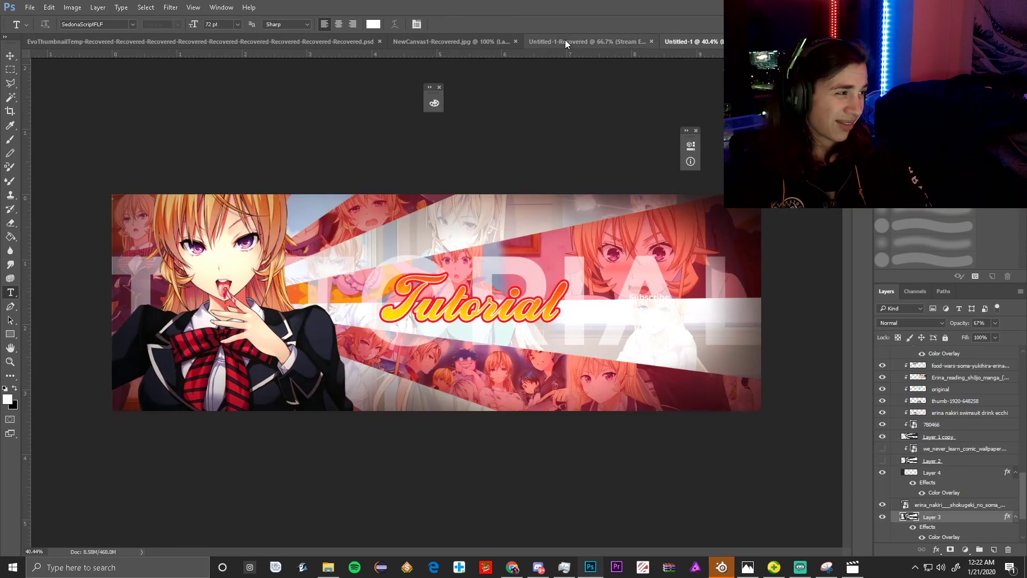
{"action": "key", "text": "ctrl+Tab"}
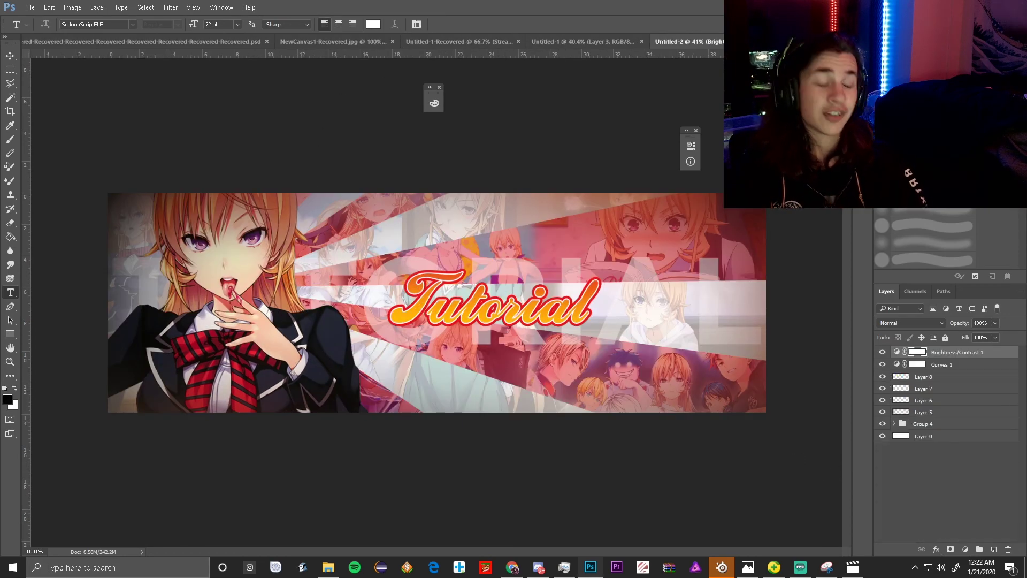
{"action": "left_click", "coordinate": [566, 47]}
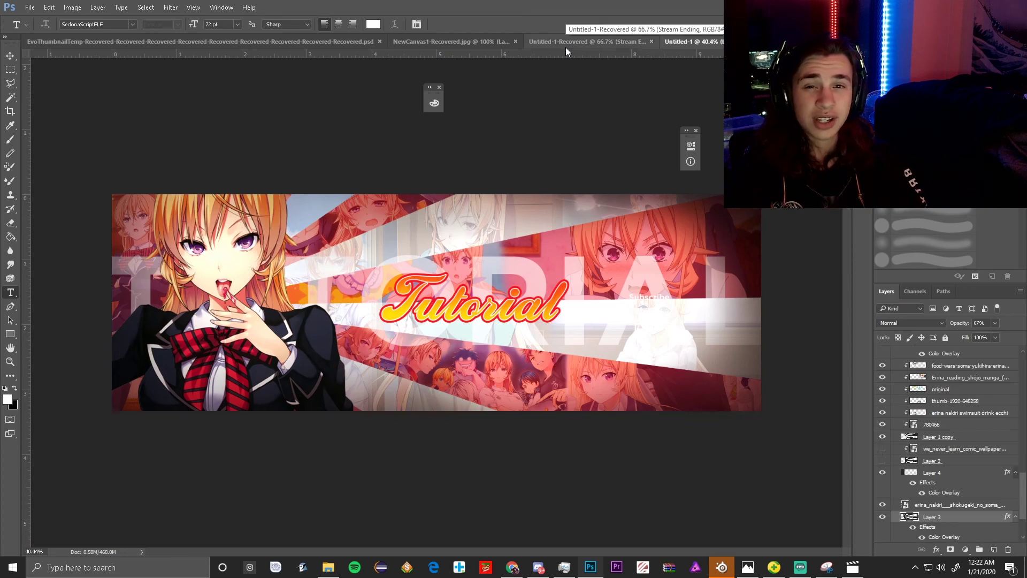
{"action": "key", "text": "ctrl+Tab"}
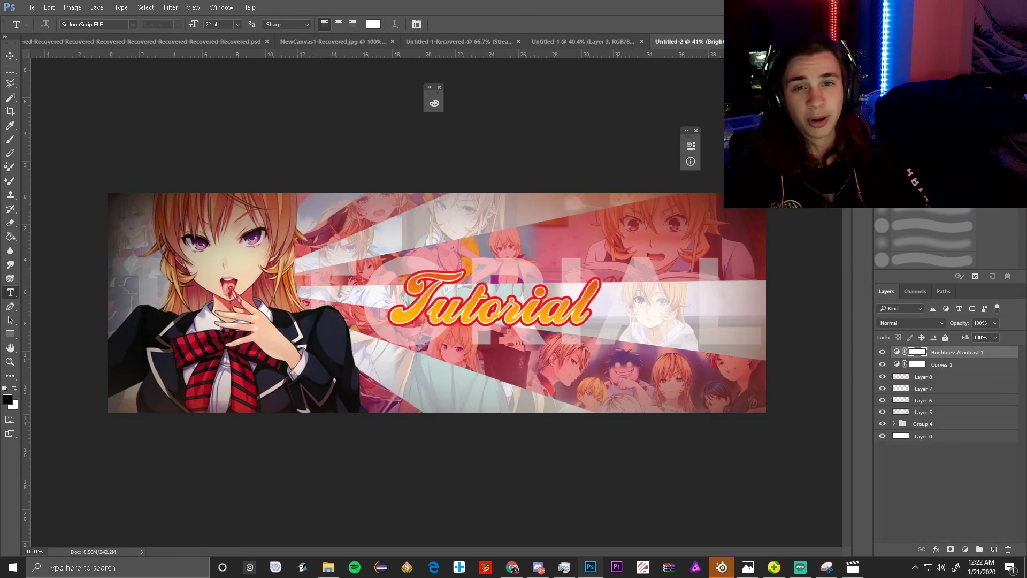
{"action": "left_click", "coordinate": [583, 48]}
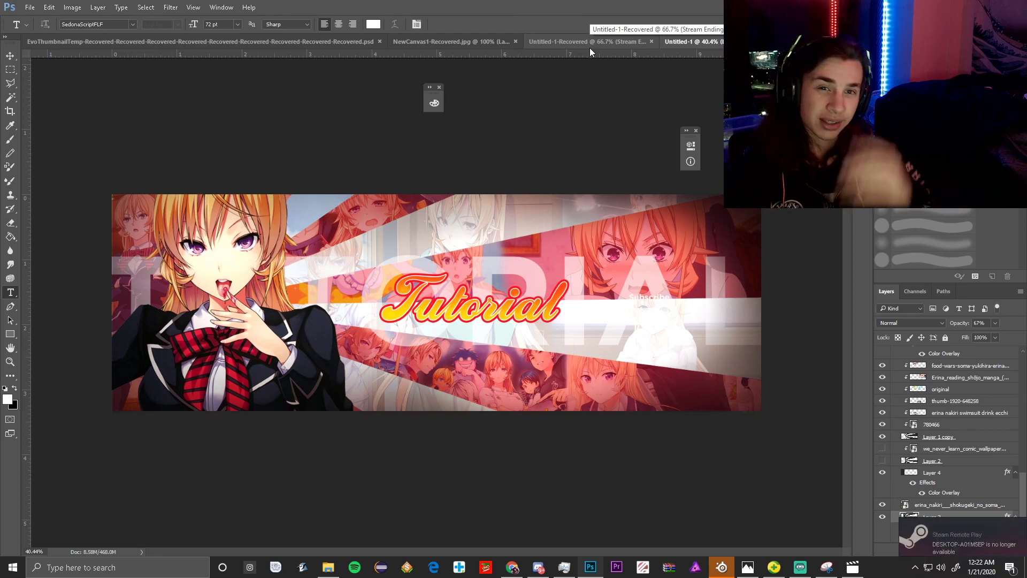
{"action": "left_click", "coordinate": [589, 48]}
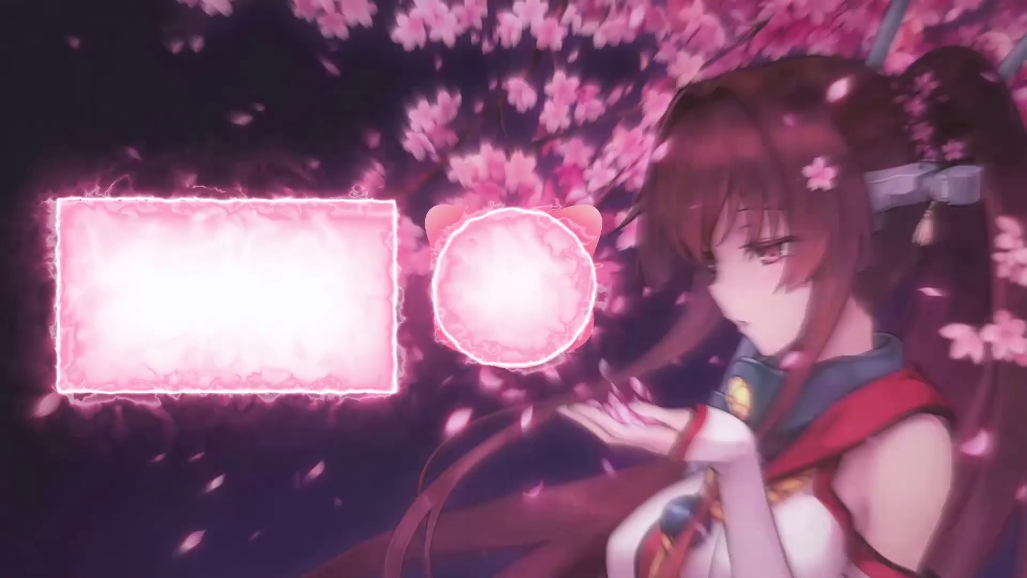